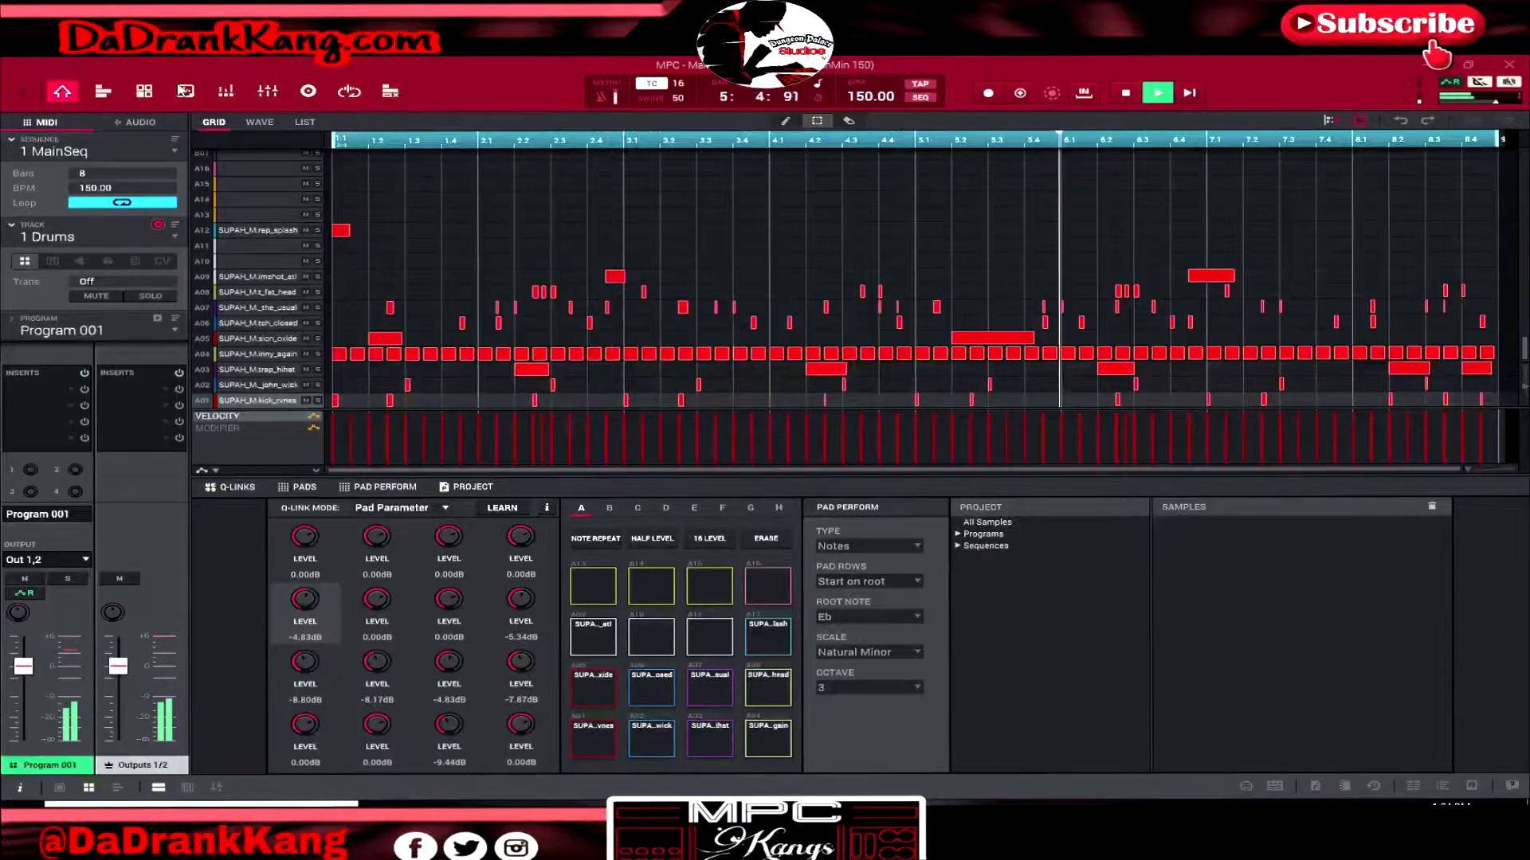
- Open the track view of the MainSeq sequence, look over its tracks from Drums to vox, and stop playback
{"action": "left_click", "coordinate": [148, 94]}
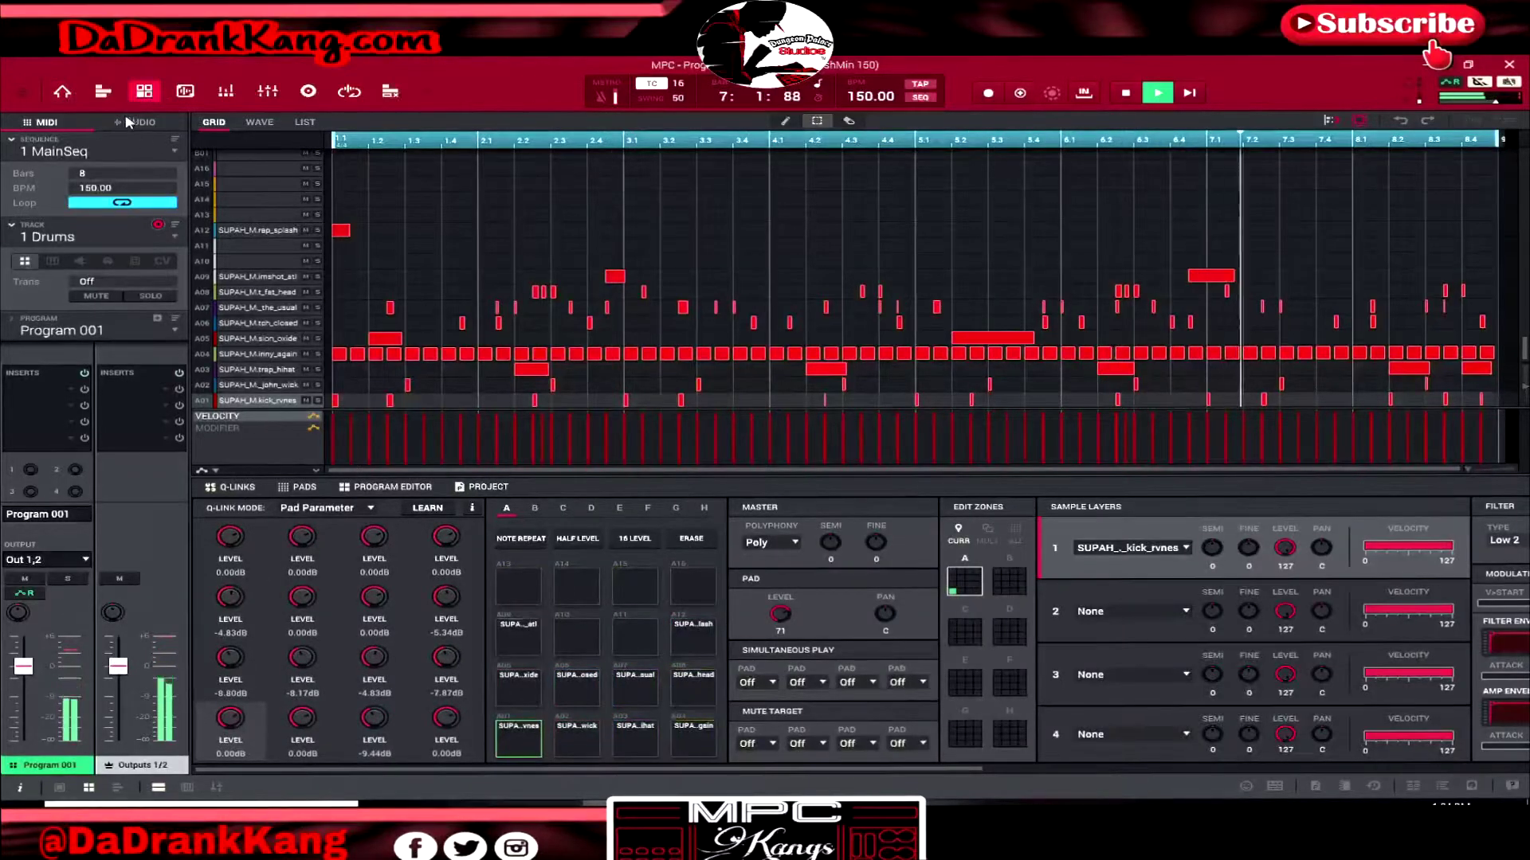
{"action": "left_click", "coordinate": [102, 92]}
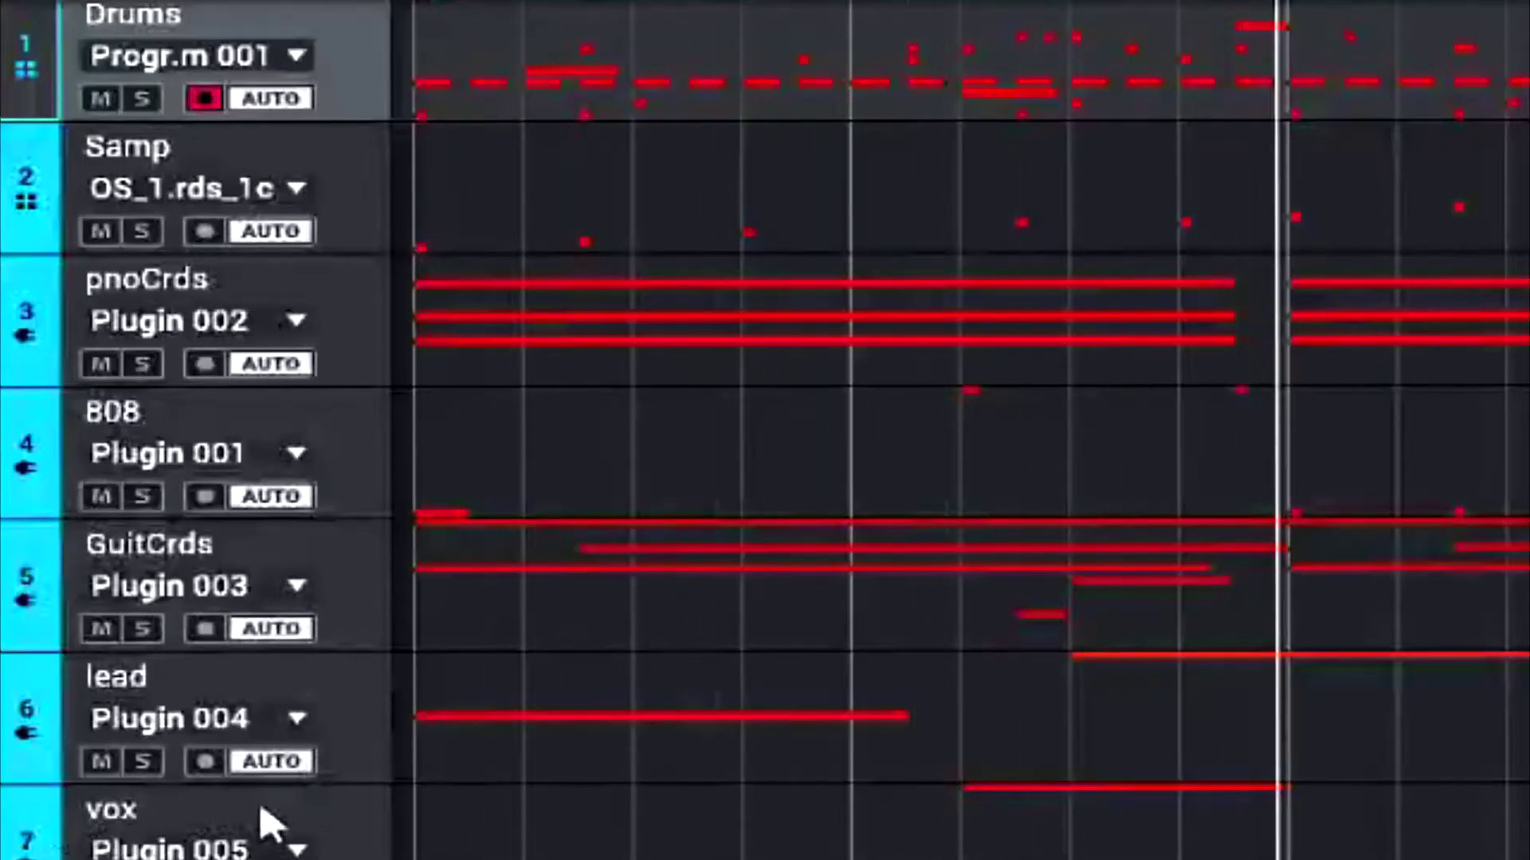
{"action": "scroll", "coordinate": [261, 806], "scroll_direction": "up", "scroll_amount": 1}
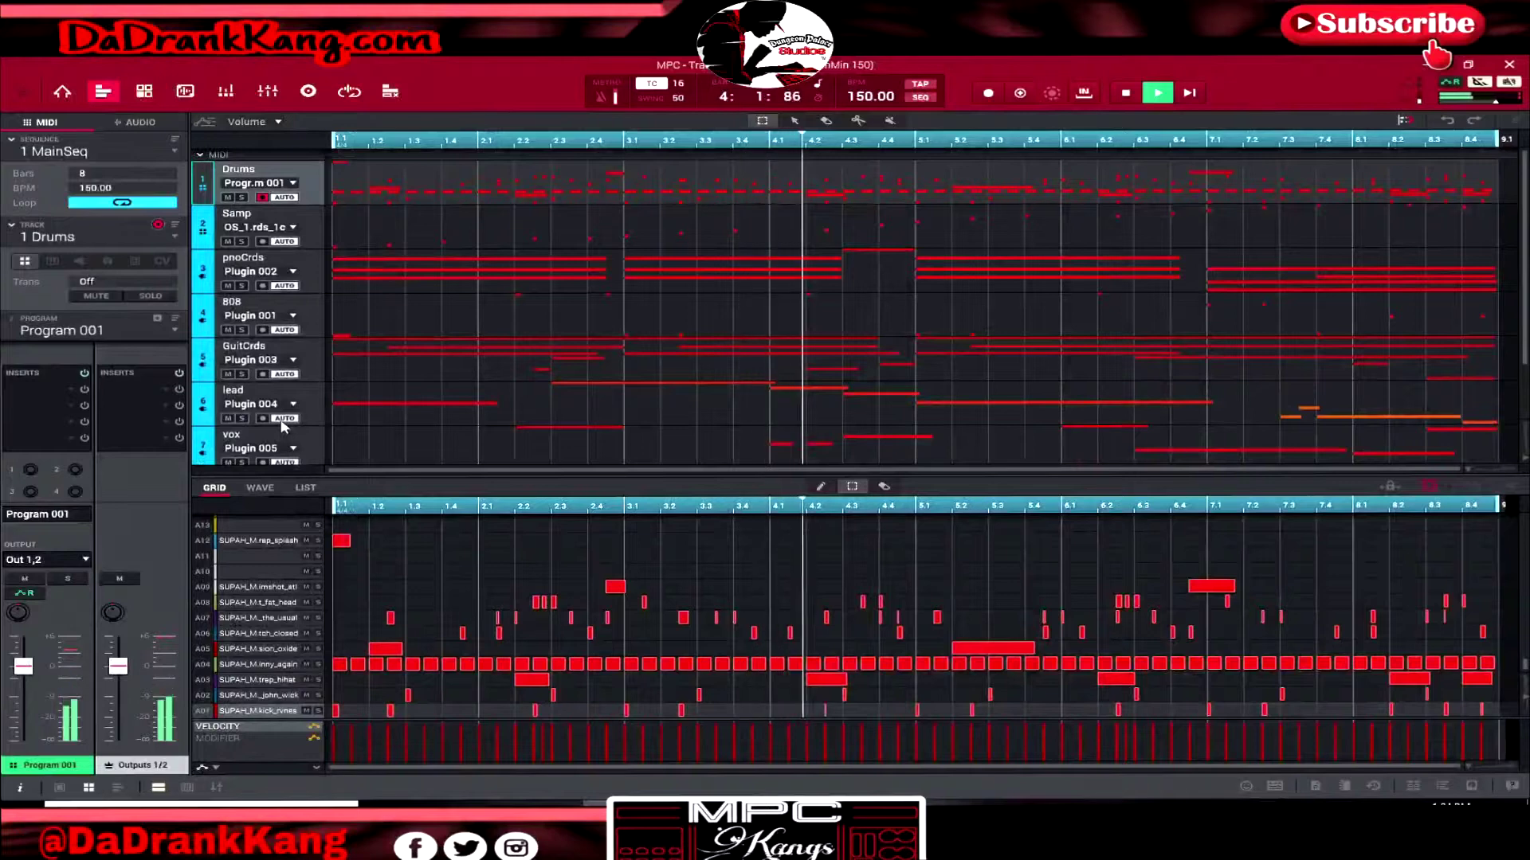
{"action": "scroll", "coordinate": [282, 426], "scroll_direction": "down", "scroll_amount": 1}
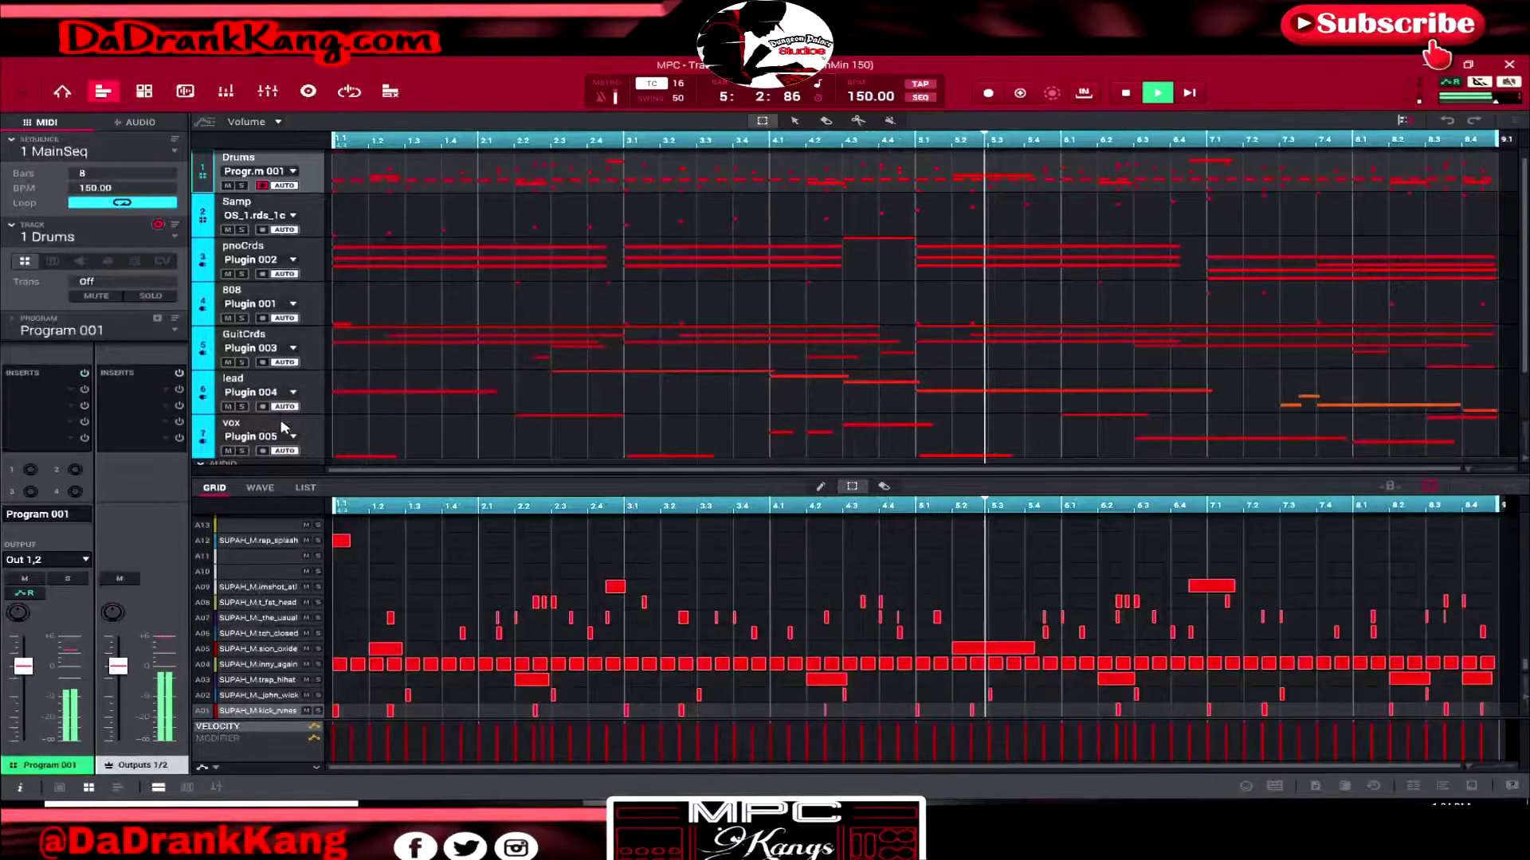
{"action": "scroll", "coordinate": [291, 430], "scroll_direction": "up", "scroll_amount": 1}
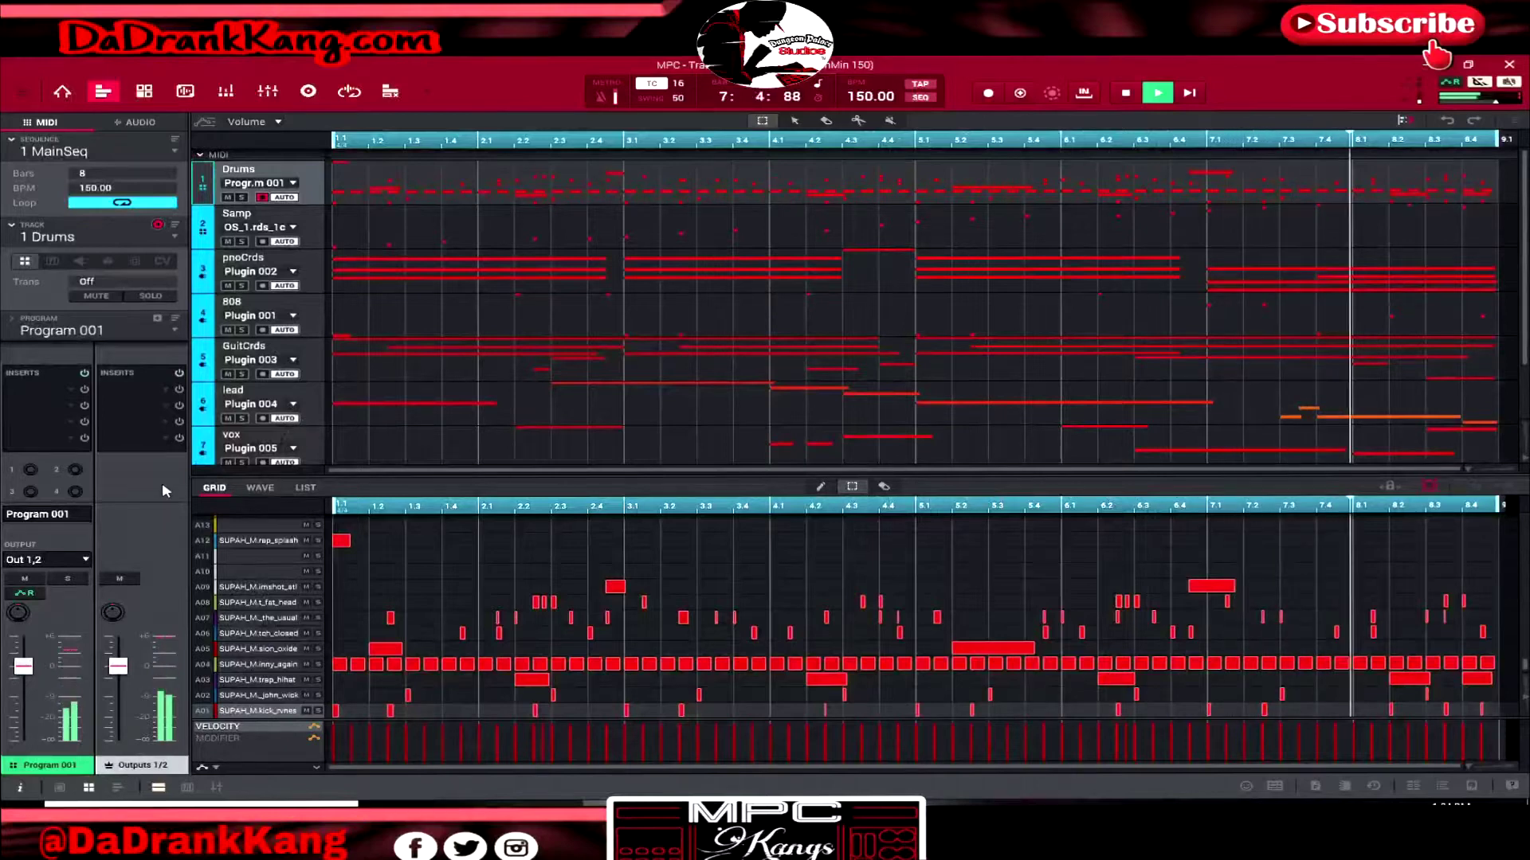
{"action": "key", "text": "space"}
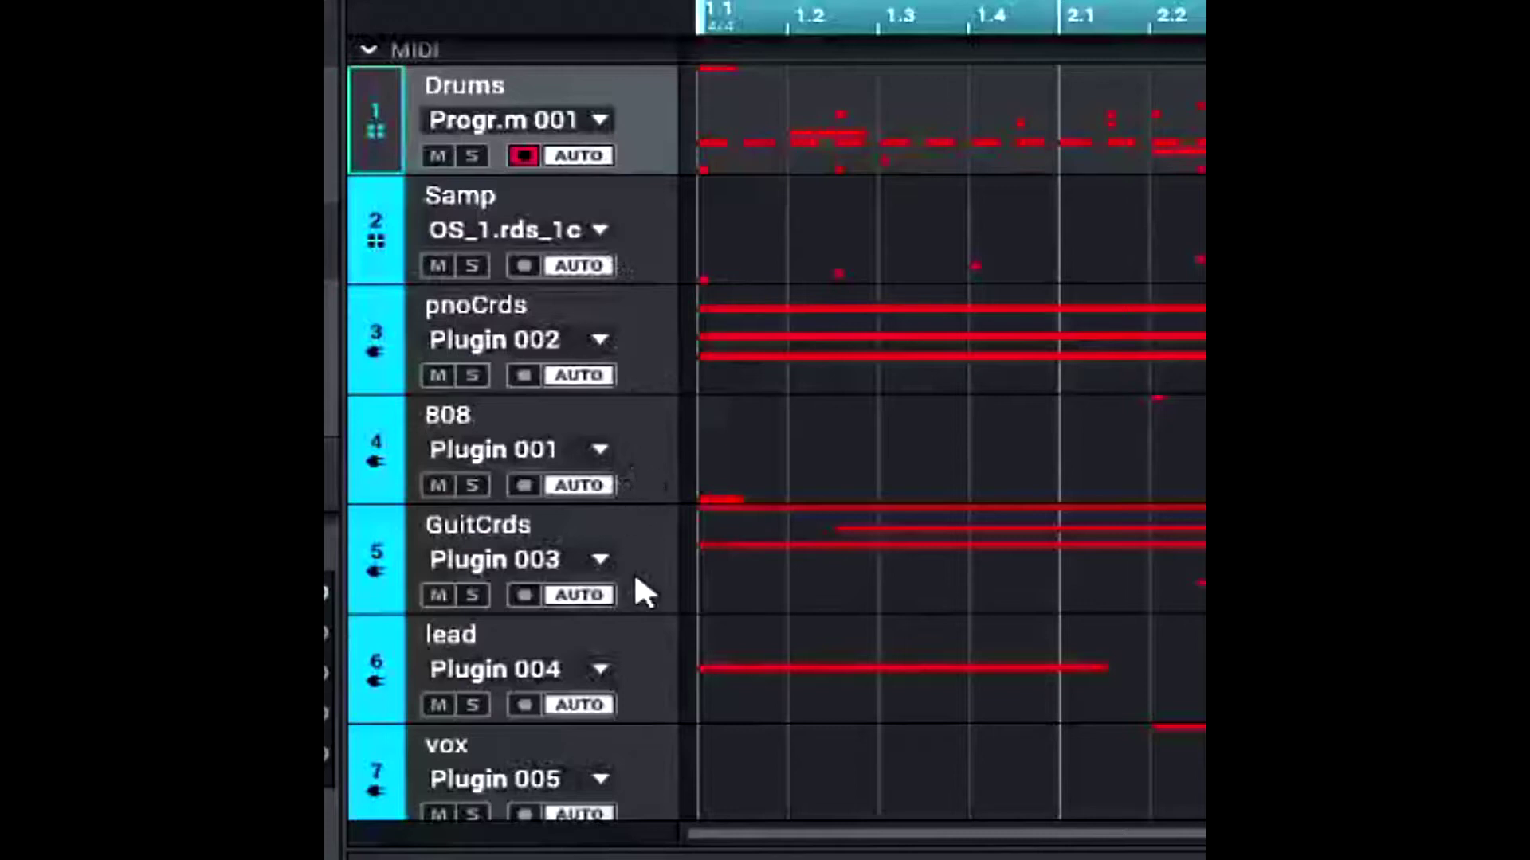
{"action": "scroll", "coordinate": [611, 661], "scroll_direction": "down", "scroll_amount": 1}
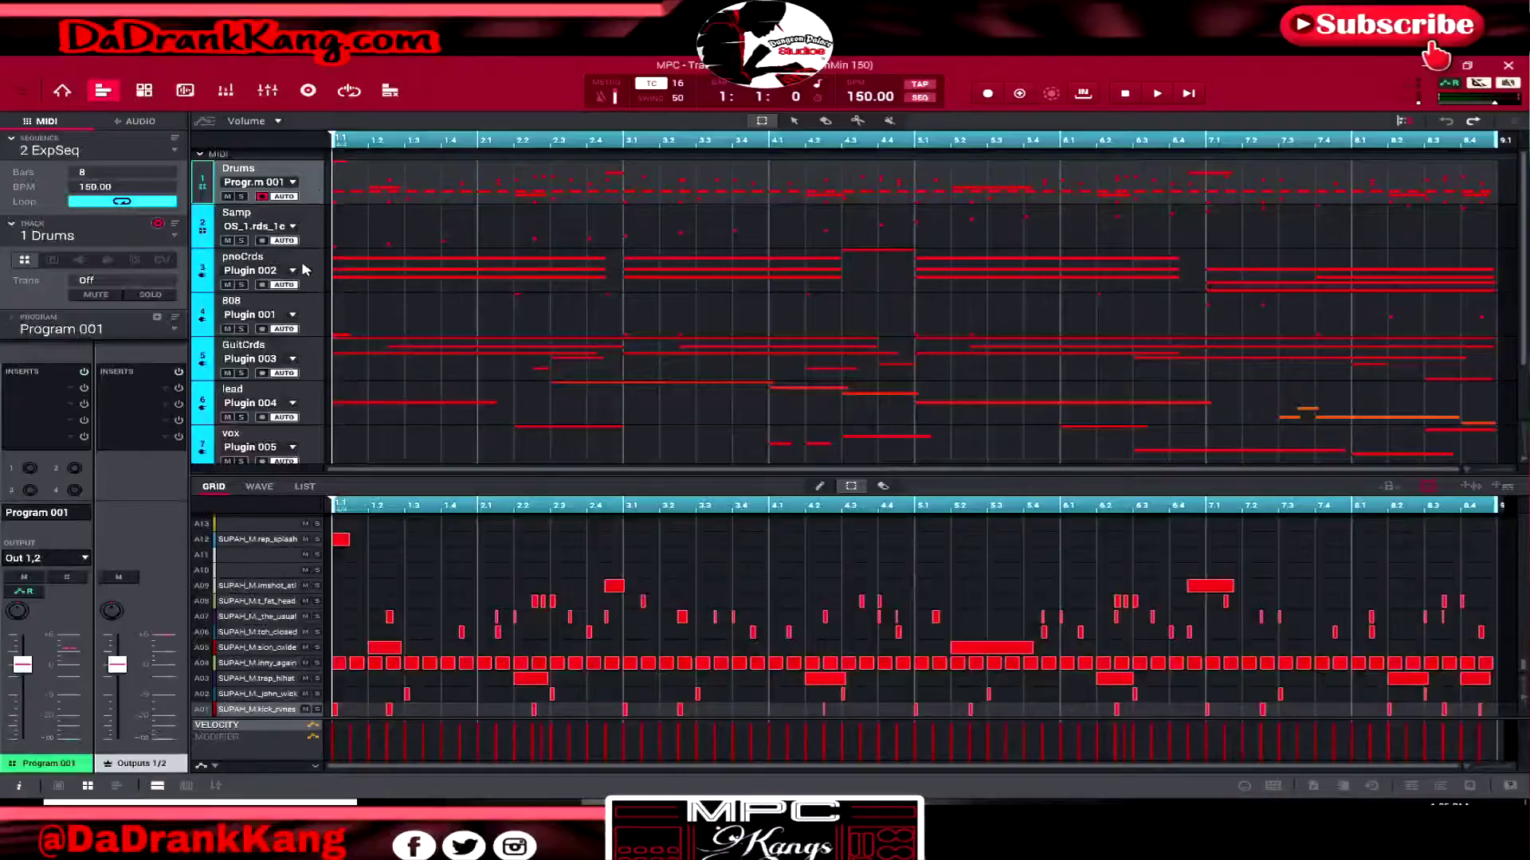
- Look through all ExpSeq tracks in the track view, including the separate drum-sound tracks and the audio track
{"action": "left_click", "coordinate": [63, 90]}
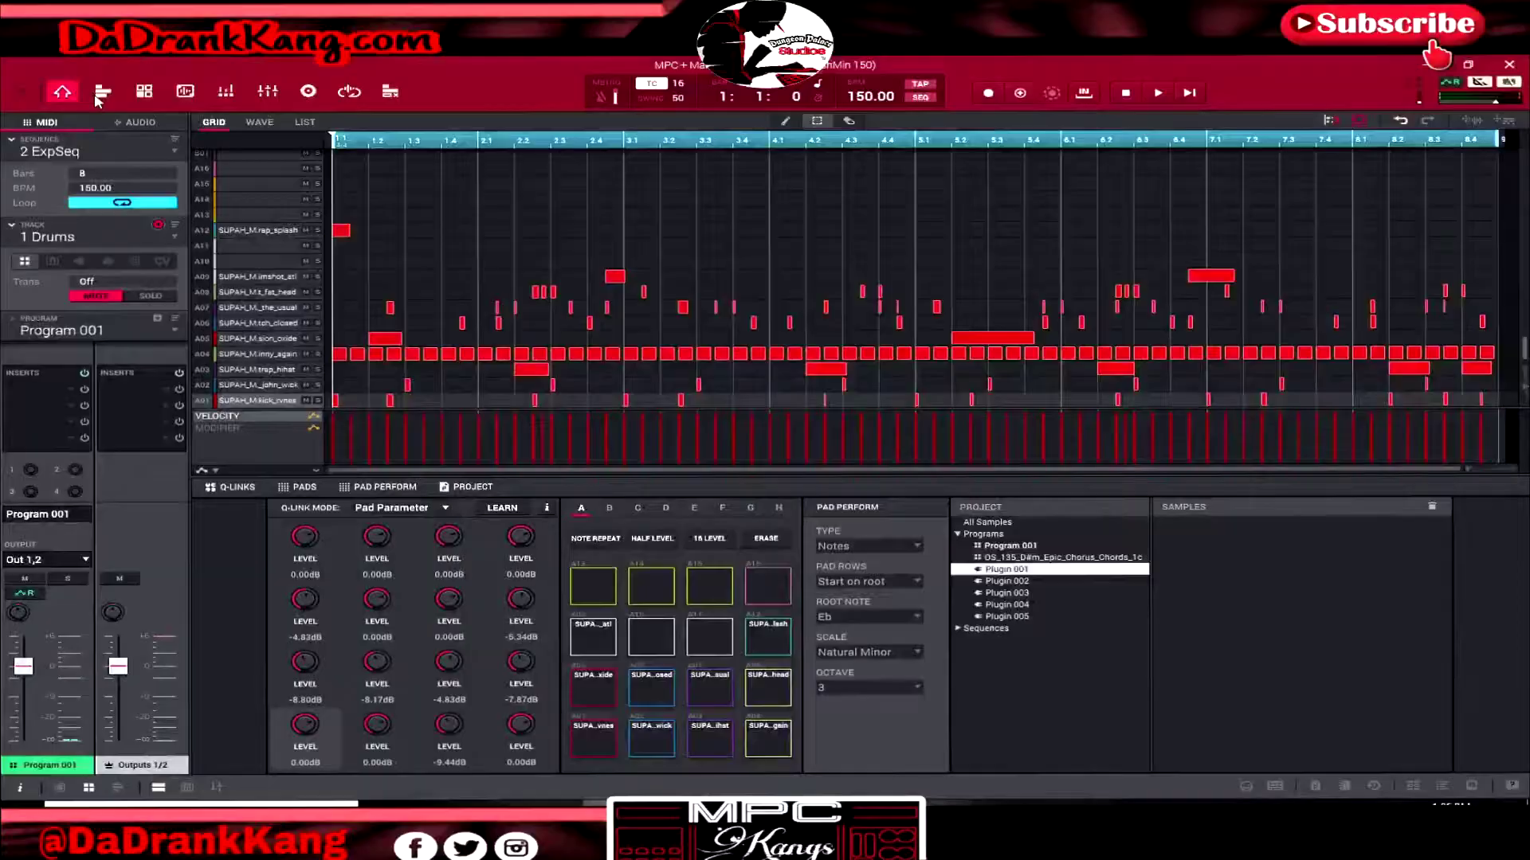
{"action": "left_click", "coordinate": [103, 90]}
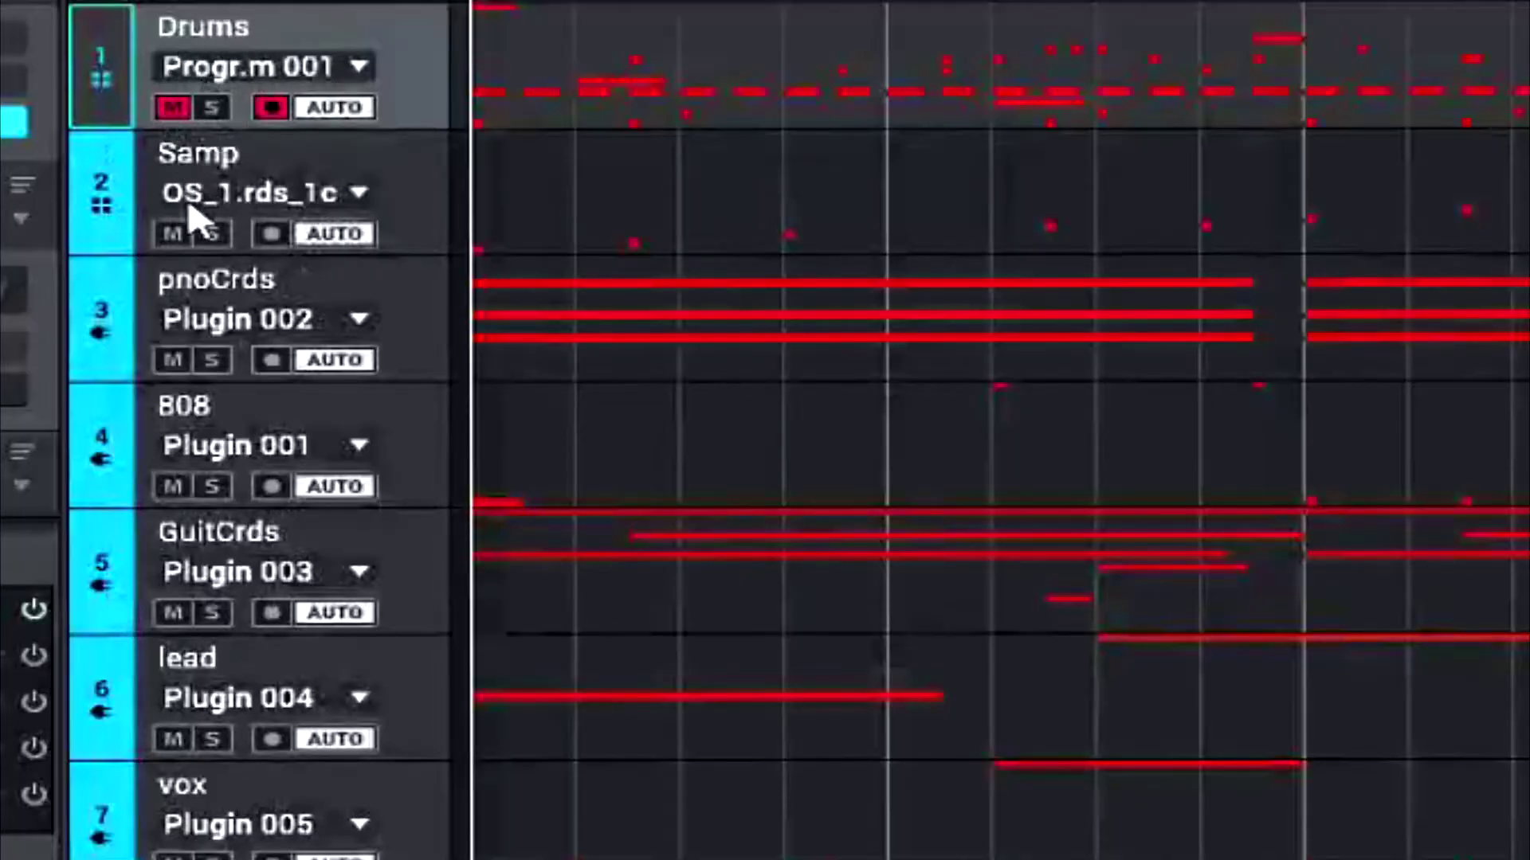
{"action": "scroll", "coordinate": [191, 214], "scroll_direction": "down", "scroll_amount": 5}
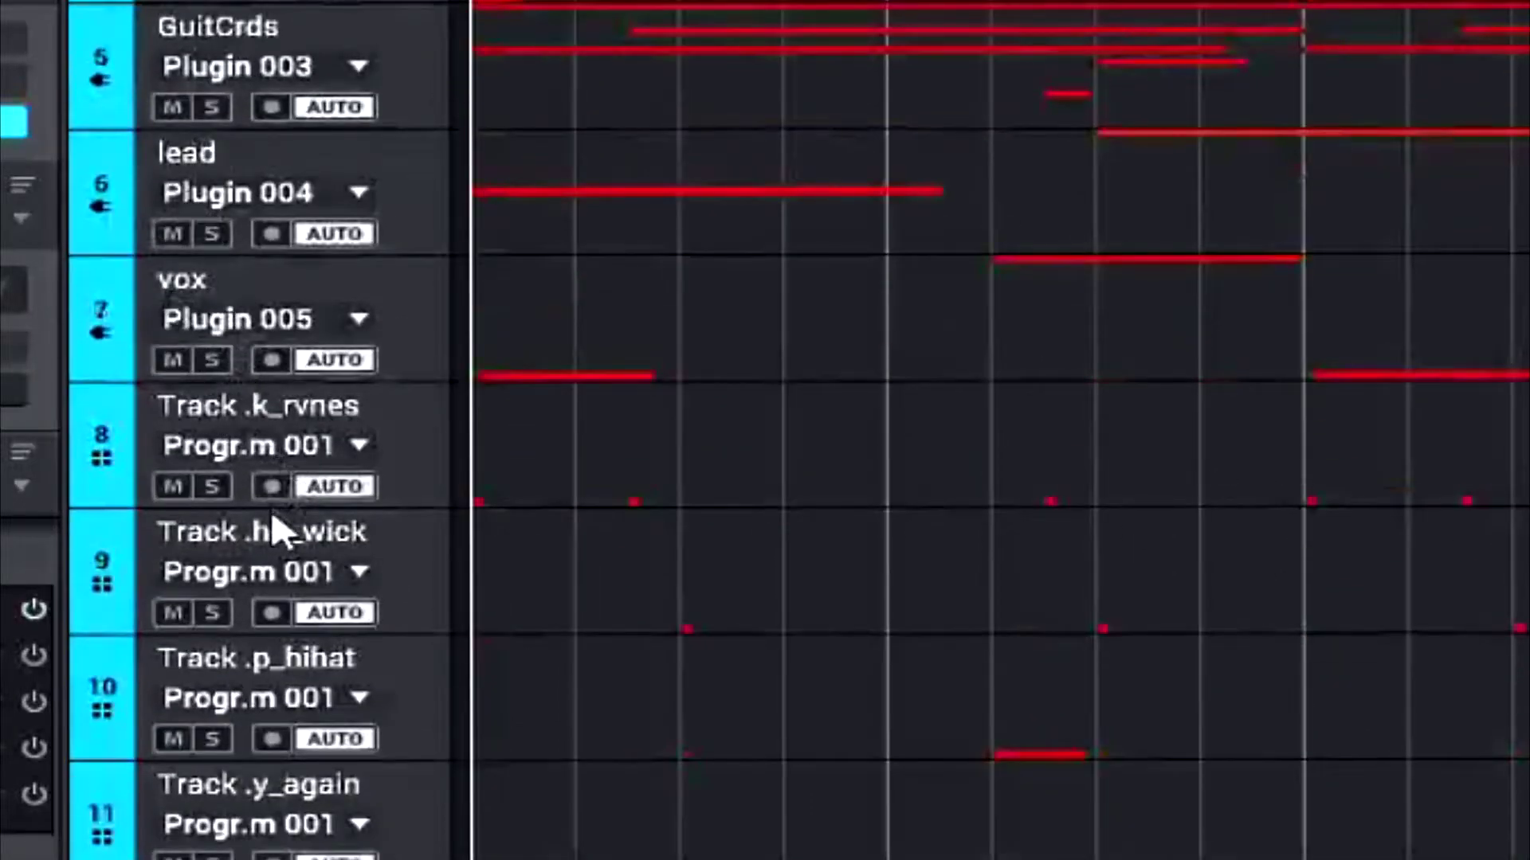
{"action": "scroll", "coordinate": [271, 545], "scroll_direction": "down", "scroll_amount": 5}
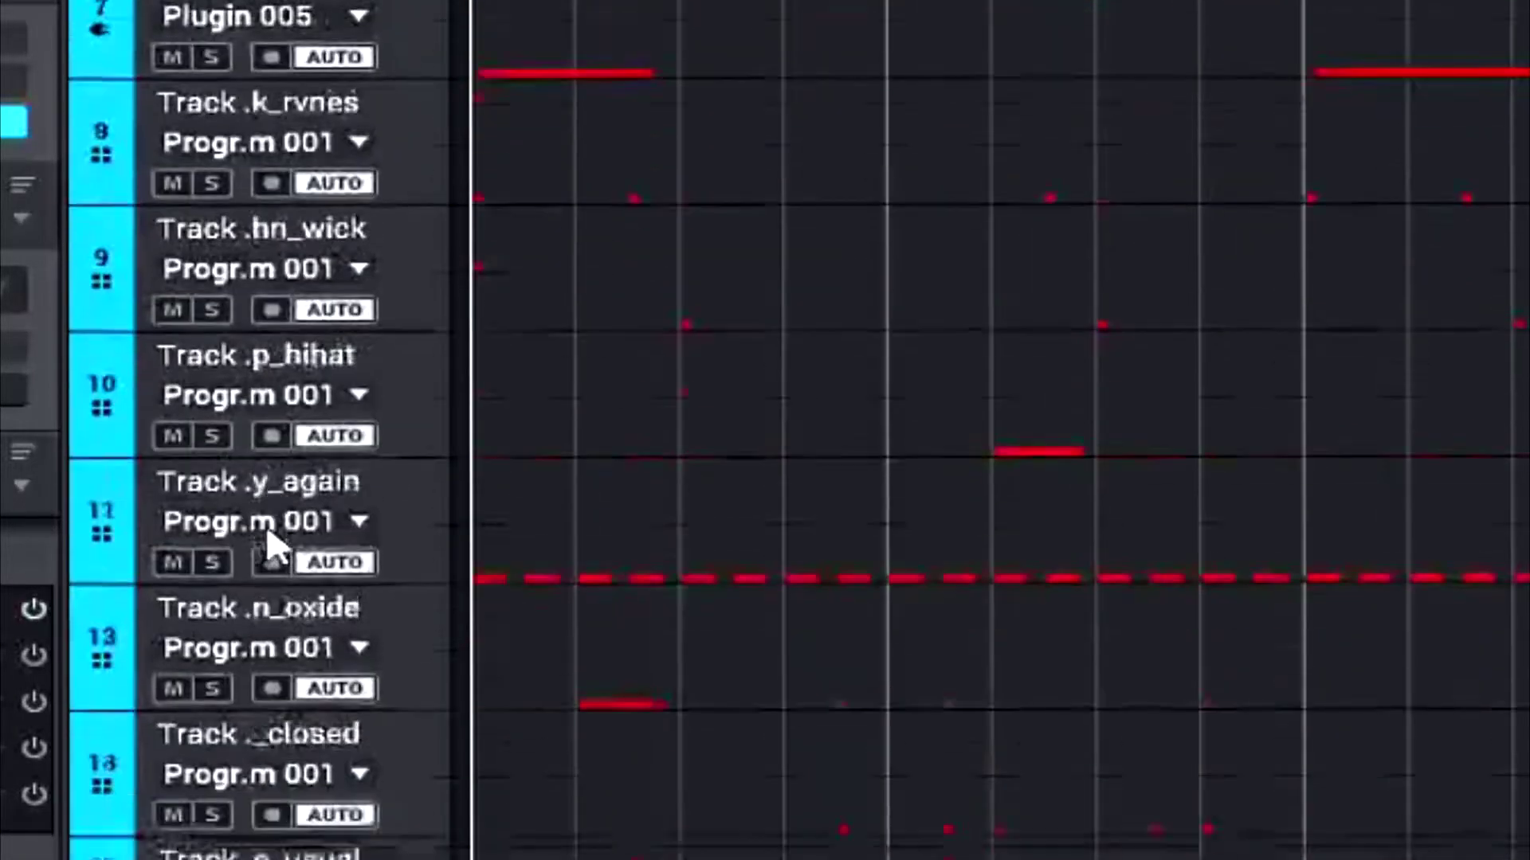
{"action": "scroll", "coordinate": [271, 545], "scroll_direction": "down", "scroll_amount": 4}
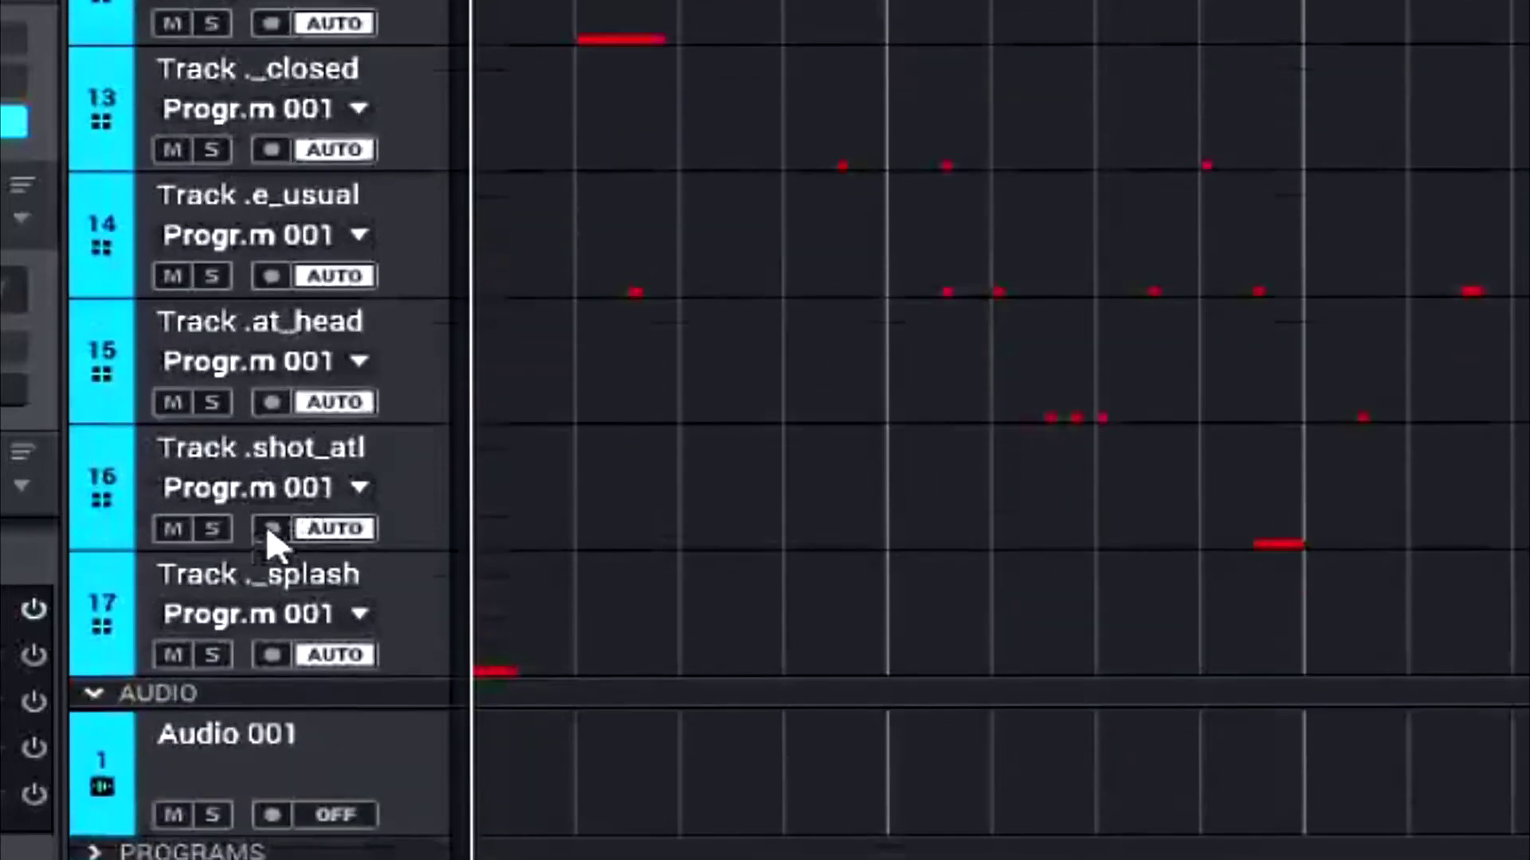
{"action": "scroll", "coordinate": [270, 546], "scroll_direction": "up", "scroll_amount": 4}
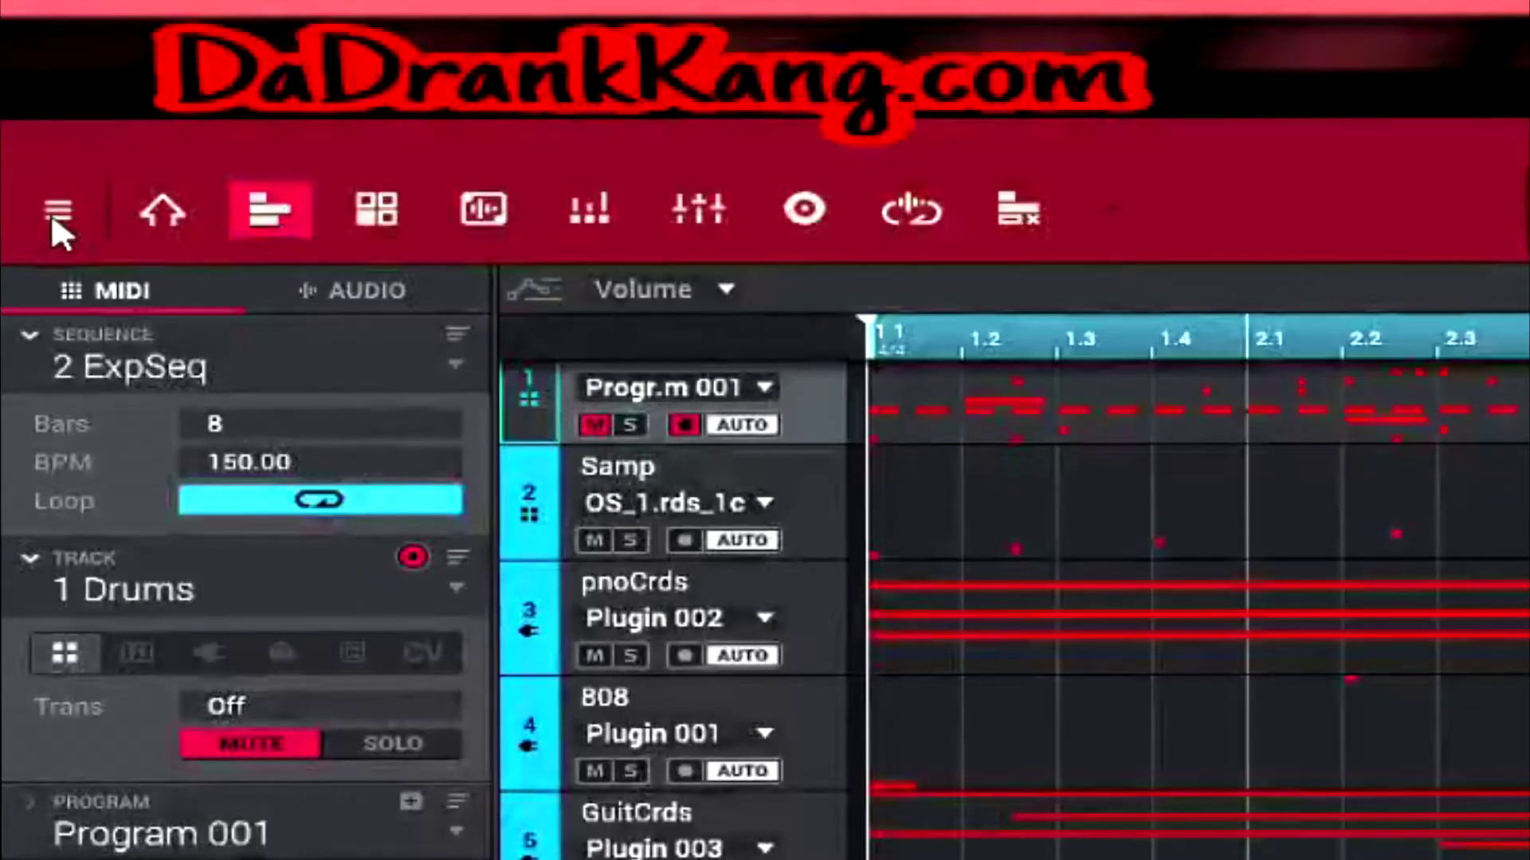
- Set up an audio mixdown with exploded tracks as 24-bit, 48 kHz wav and proceed to choosing the export location
{"action": "left_click", "coordinate": [53, 213]}
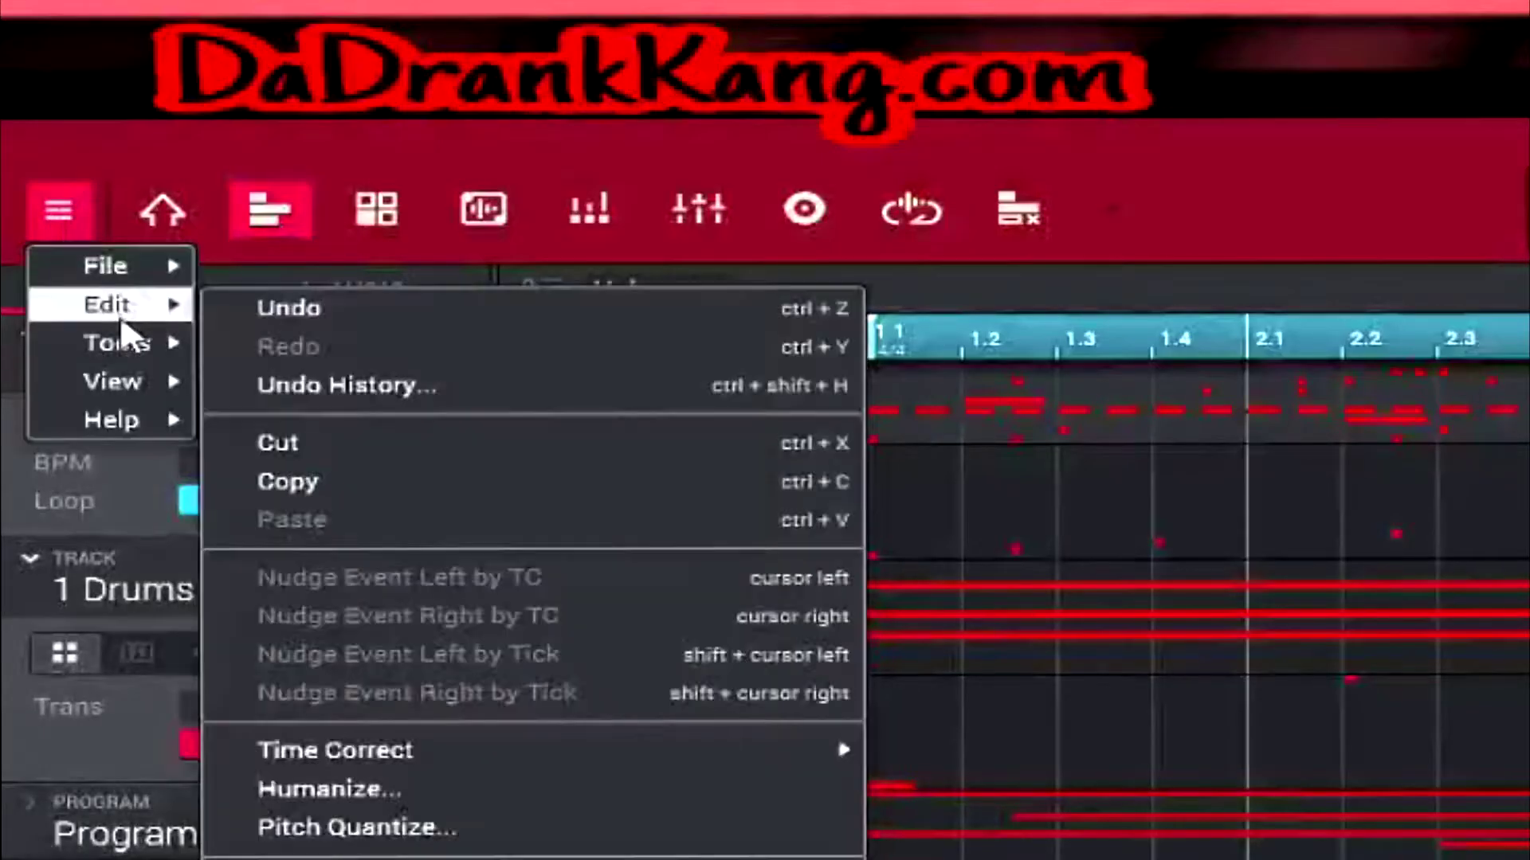
{"action": "mouse_move", "coordinate": [128, 276]}
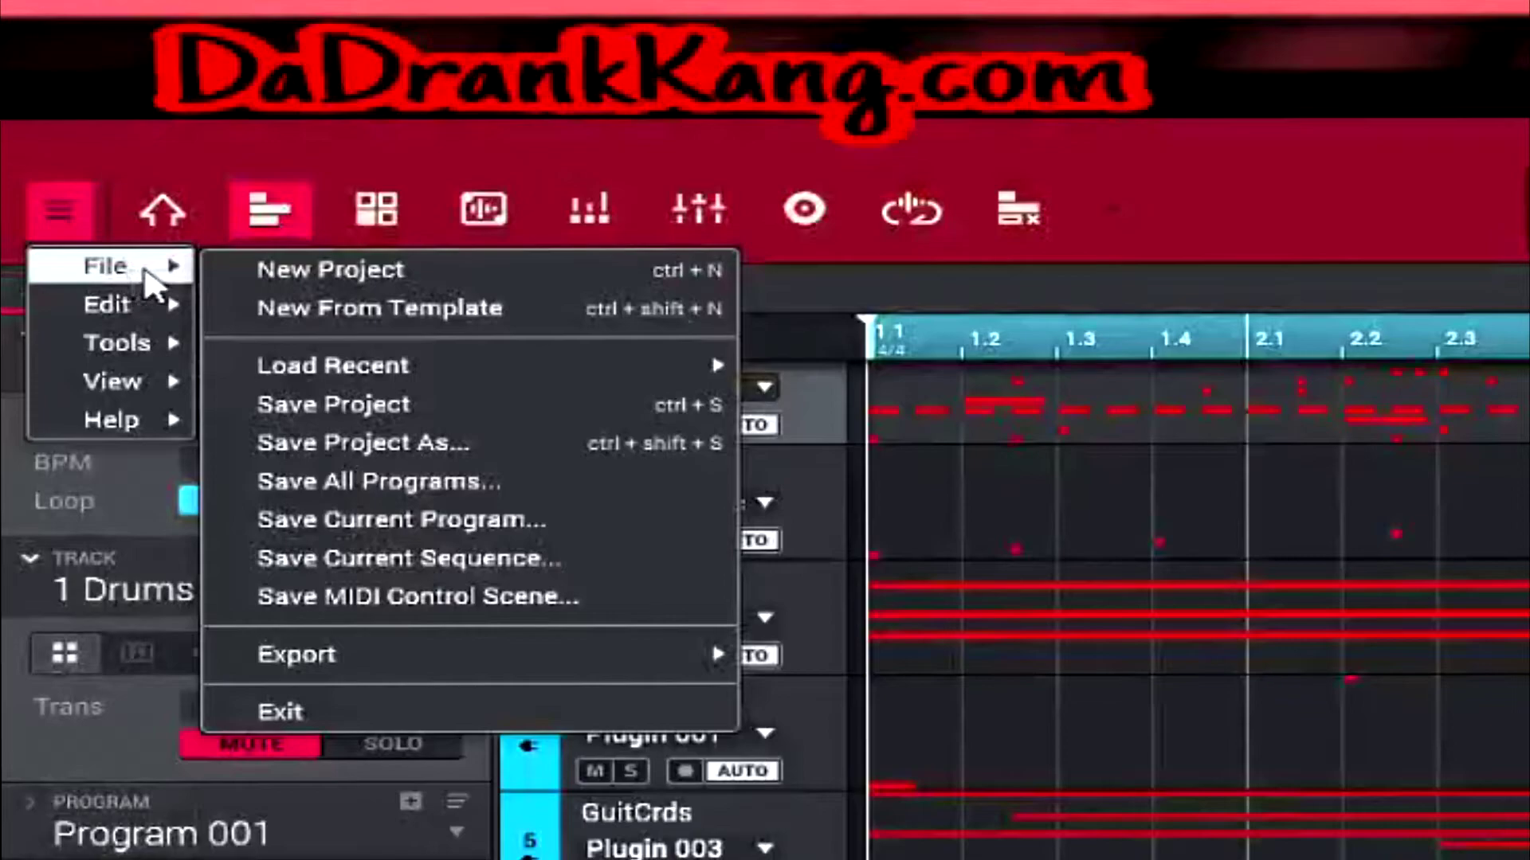
{"action": "mouse_move", "coordinate": [510, 662]}
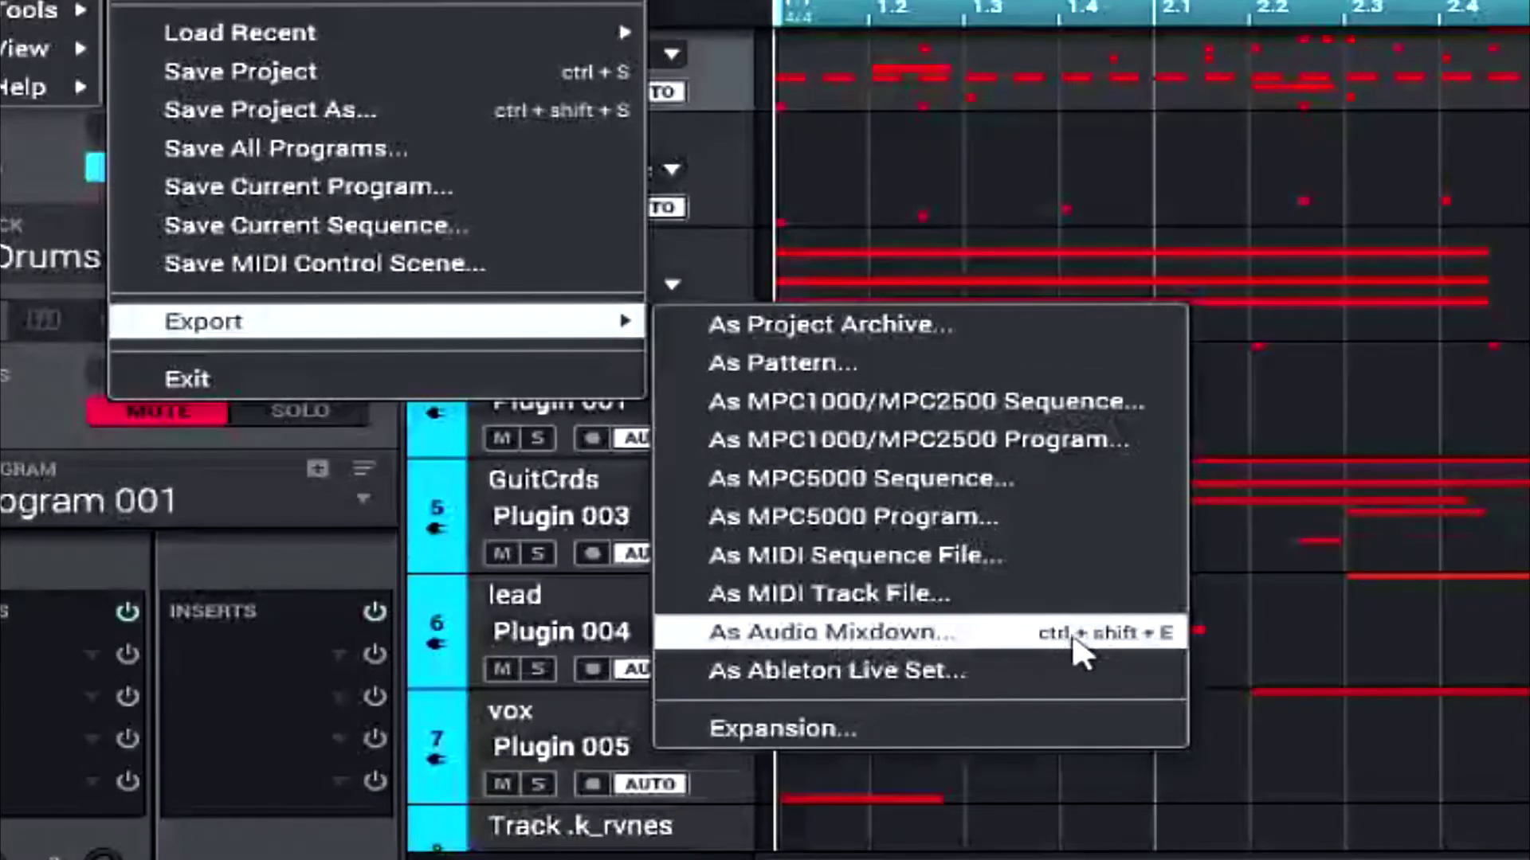
{"action": "left_click", "coordinate": [1117, 647]}
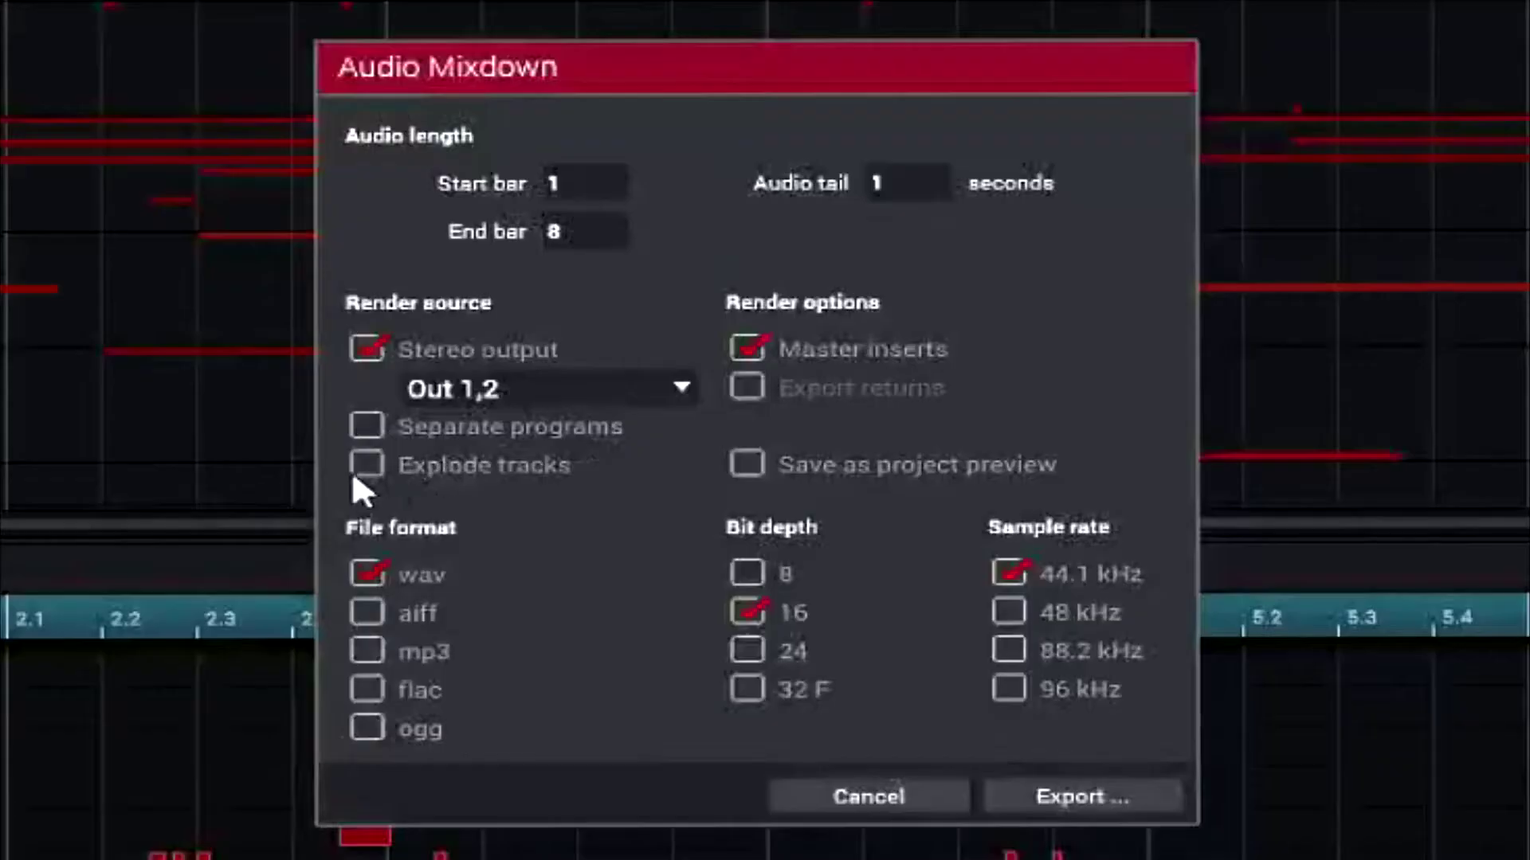
{"action": "left_click", "coordinate": [367, 477]}
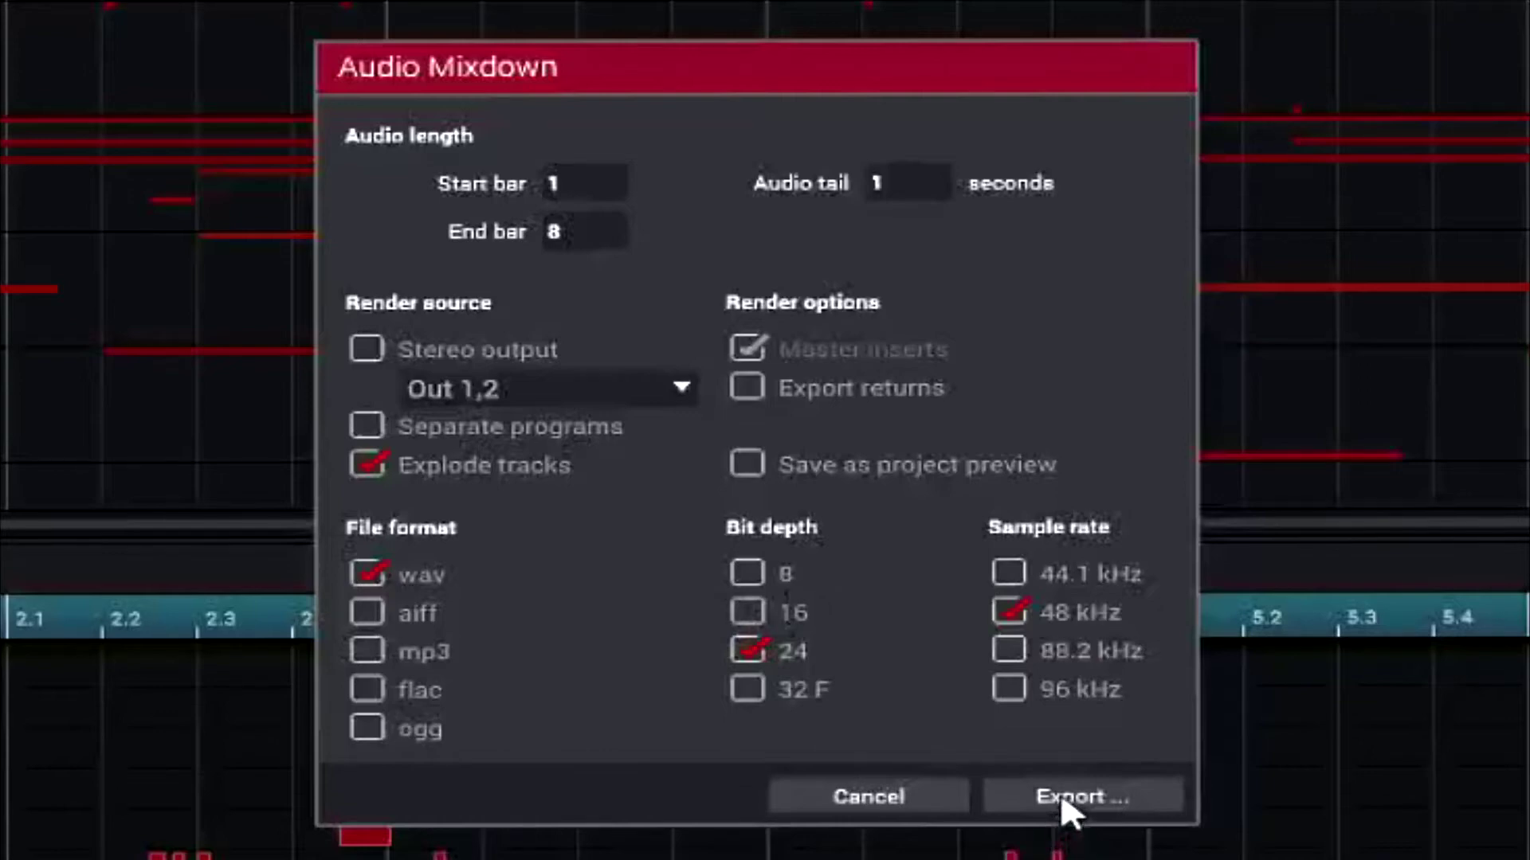
{"action": "left_click", "coordinate": [1058, 795]}
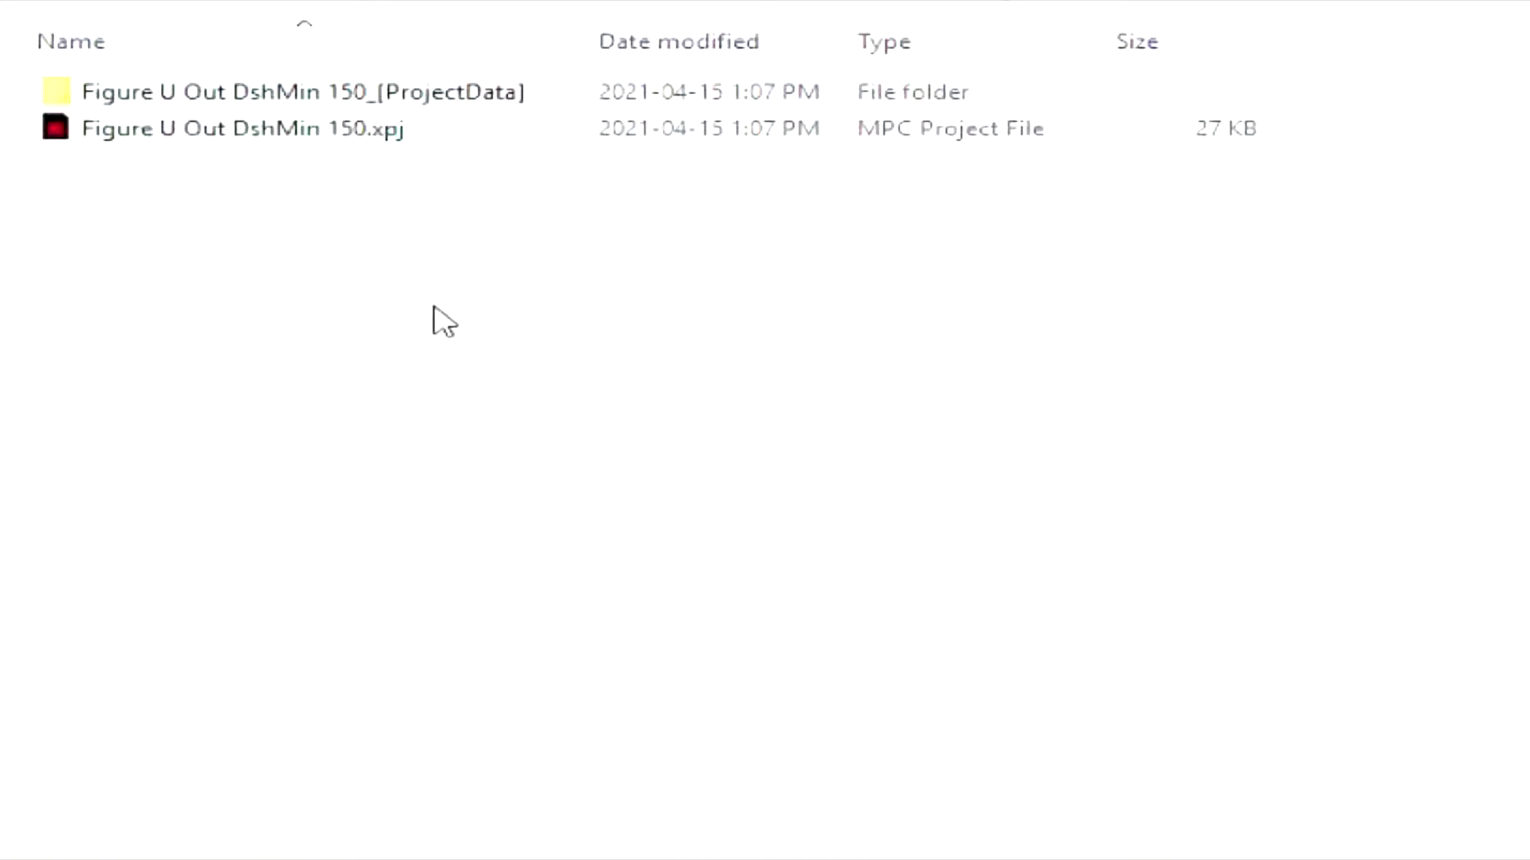
- Switch to File Explorer and inspect the contents of the "Figure U Out DshMin 150_[ProjectData]" folder, returning to the project folder
{"action": "left_click_drag", "start_coordinate": [368, 194], "coordinate": [209, 79]}
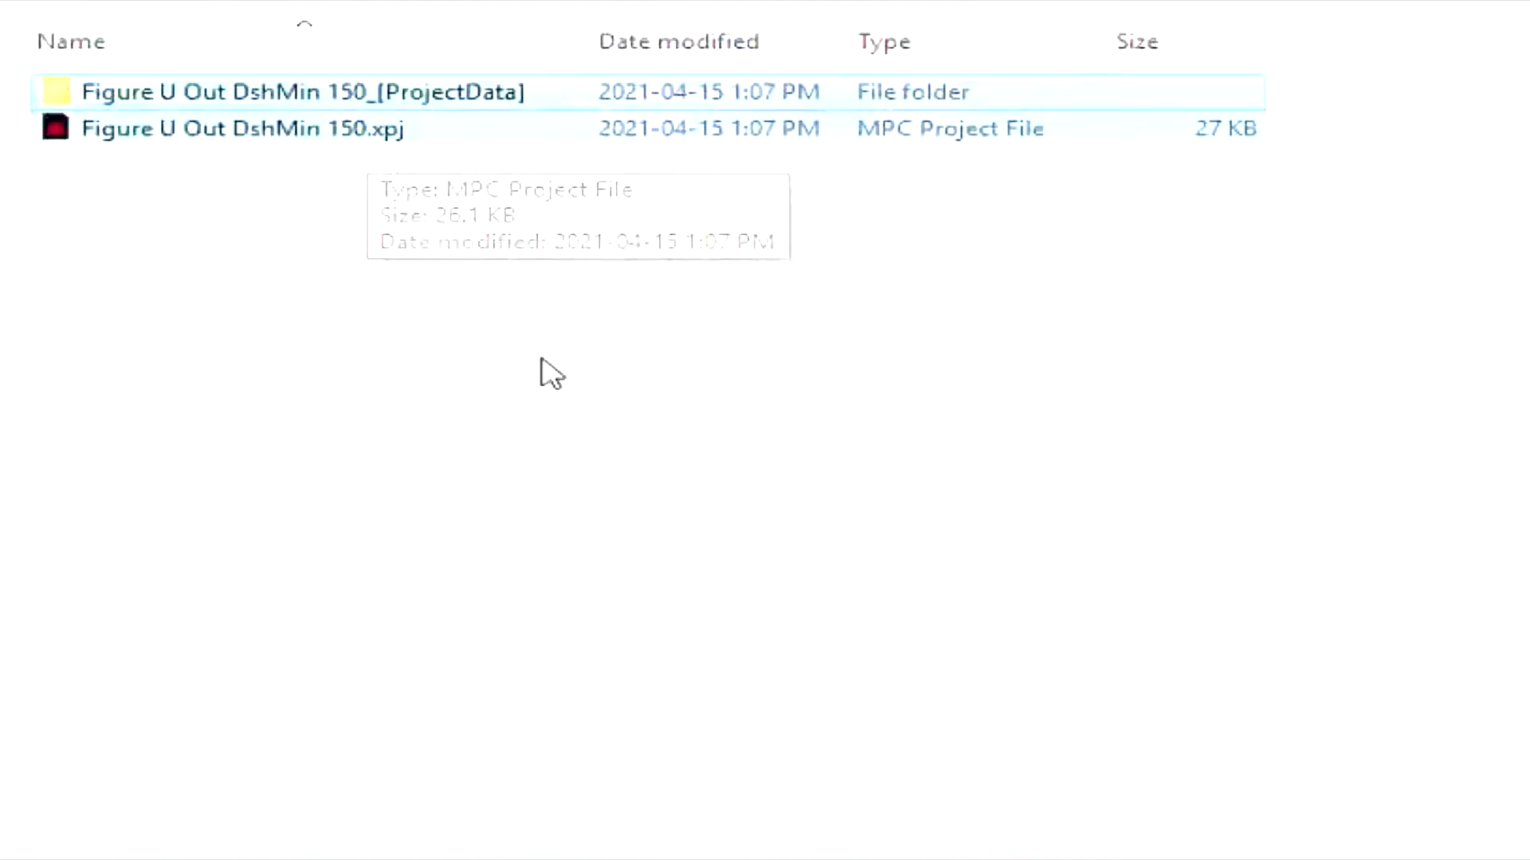
{"action": "double_click", "coordinate": [356, 99]}
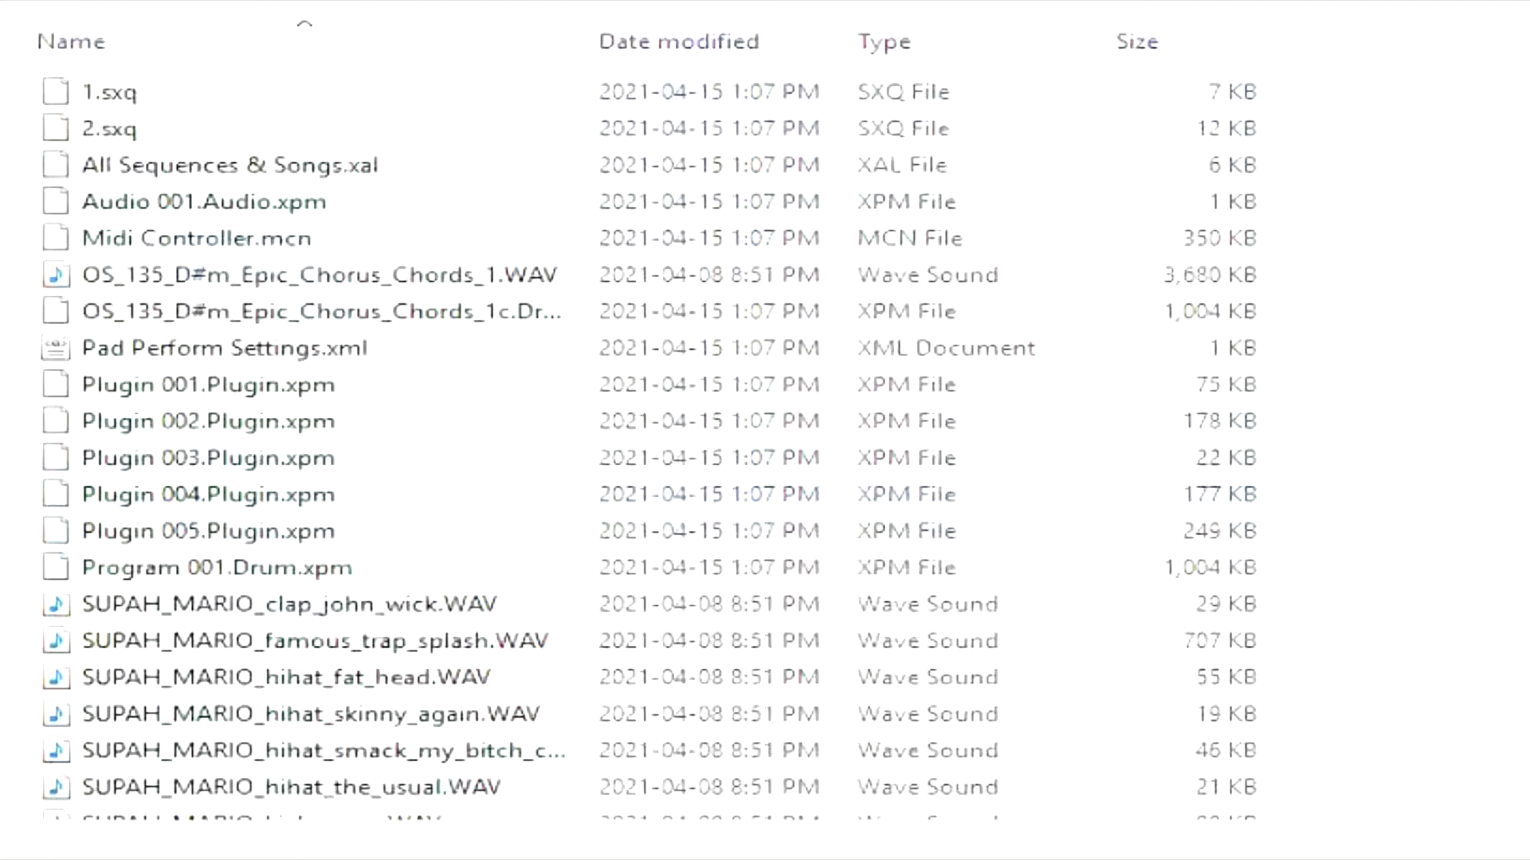
{"action": "key", "text": "alt+Up"}
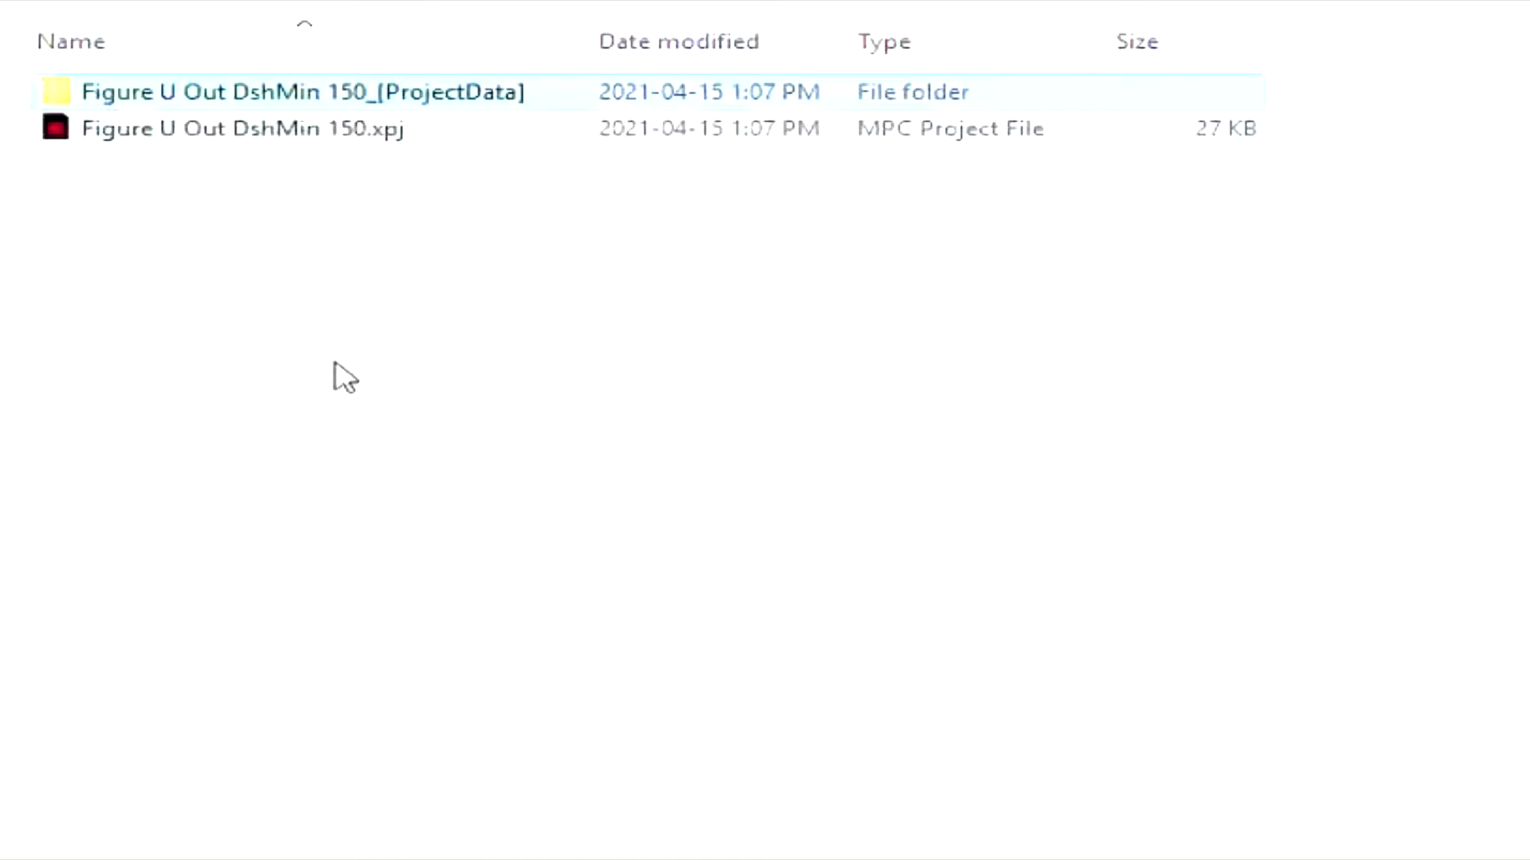
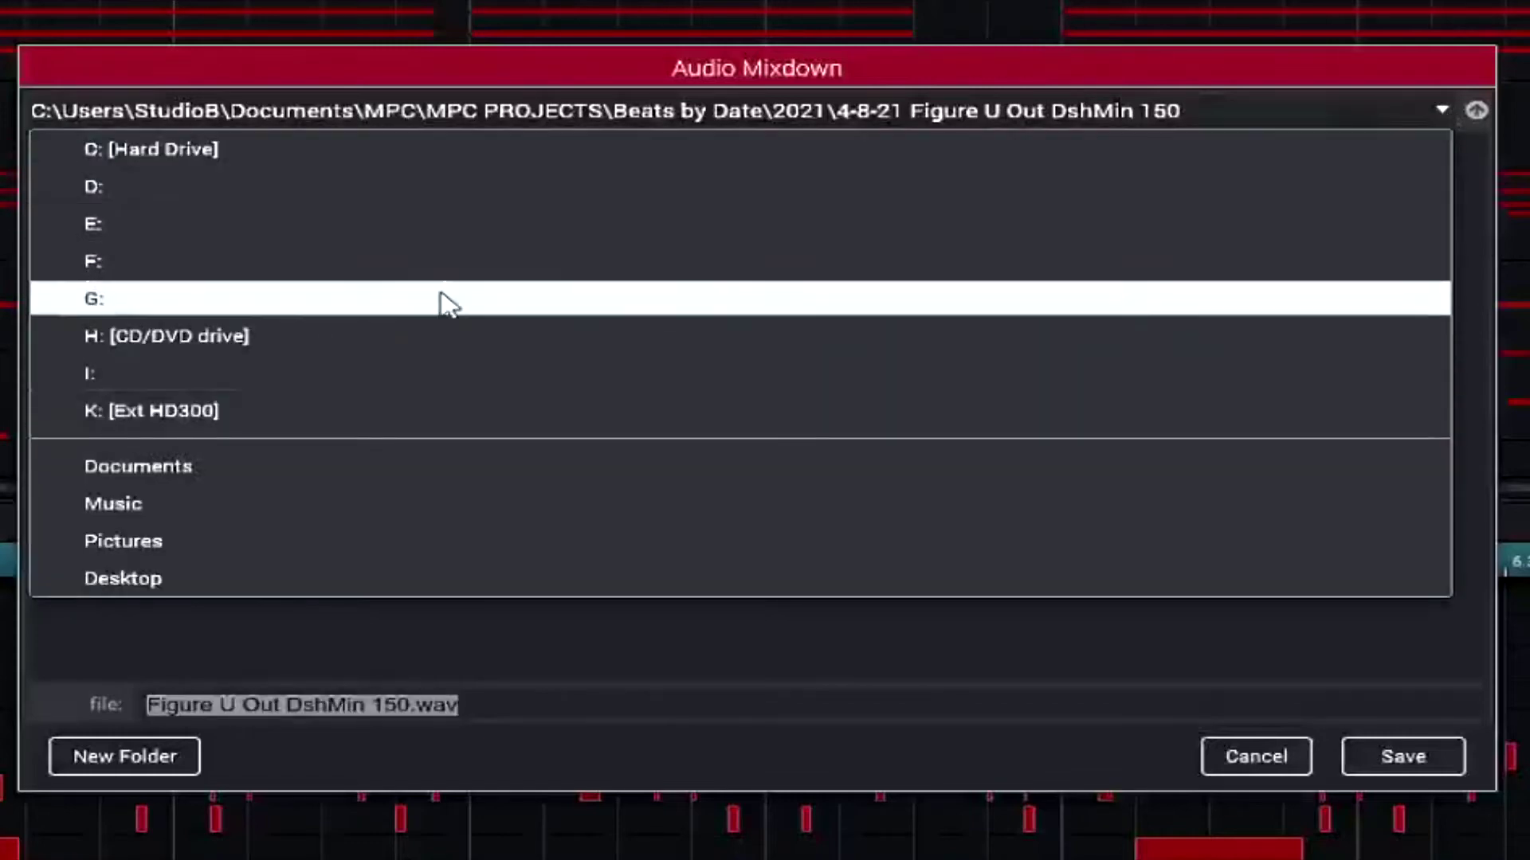
- Copy the name "Figure U Out DshMin 150", without the .wav extension, from the mixdown's file name
{"action": "left_click", "coordinate": [1444, 109]}
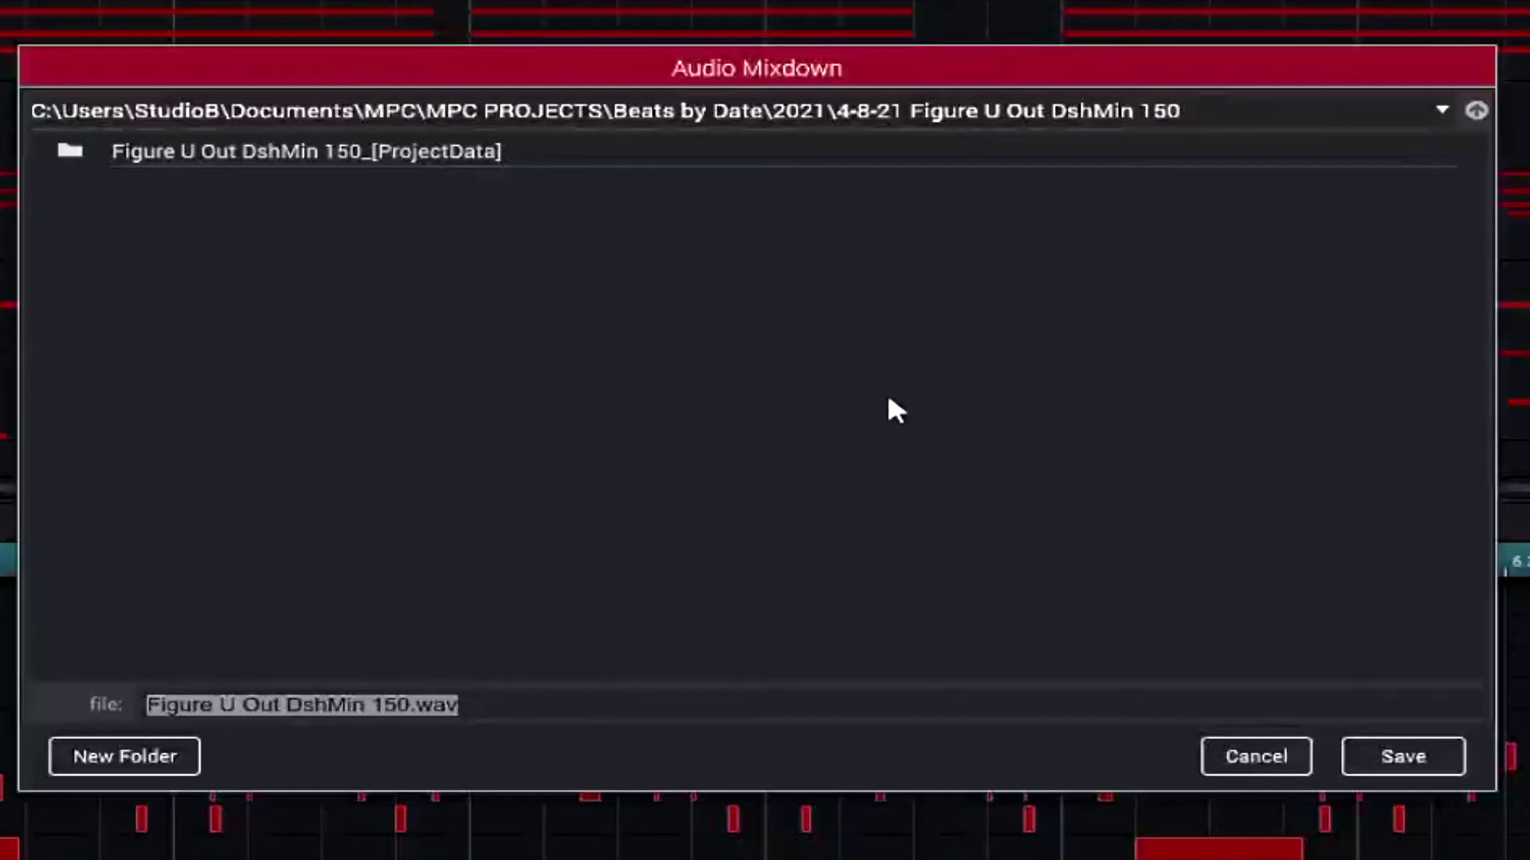
{"action": "left_click", "coordinate": [365, 705]}
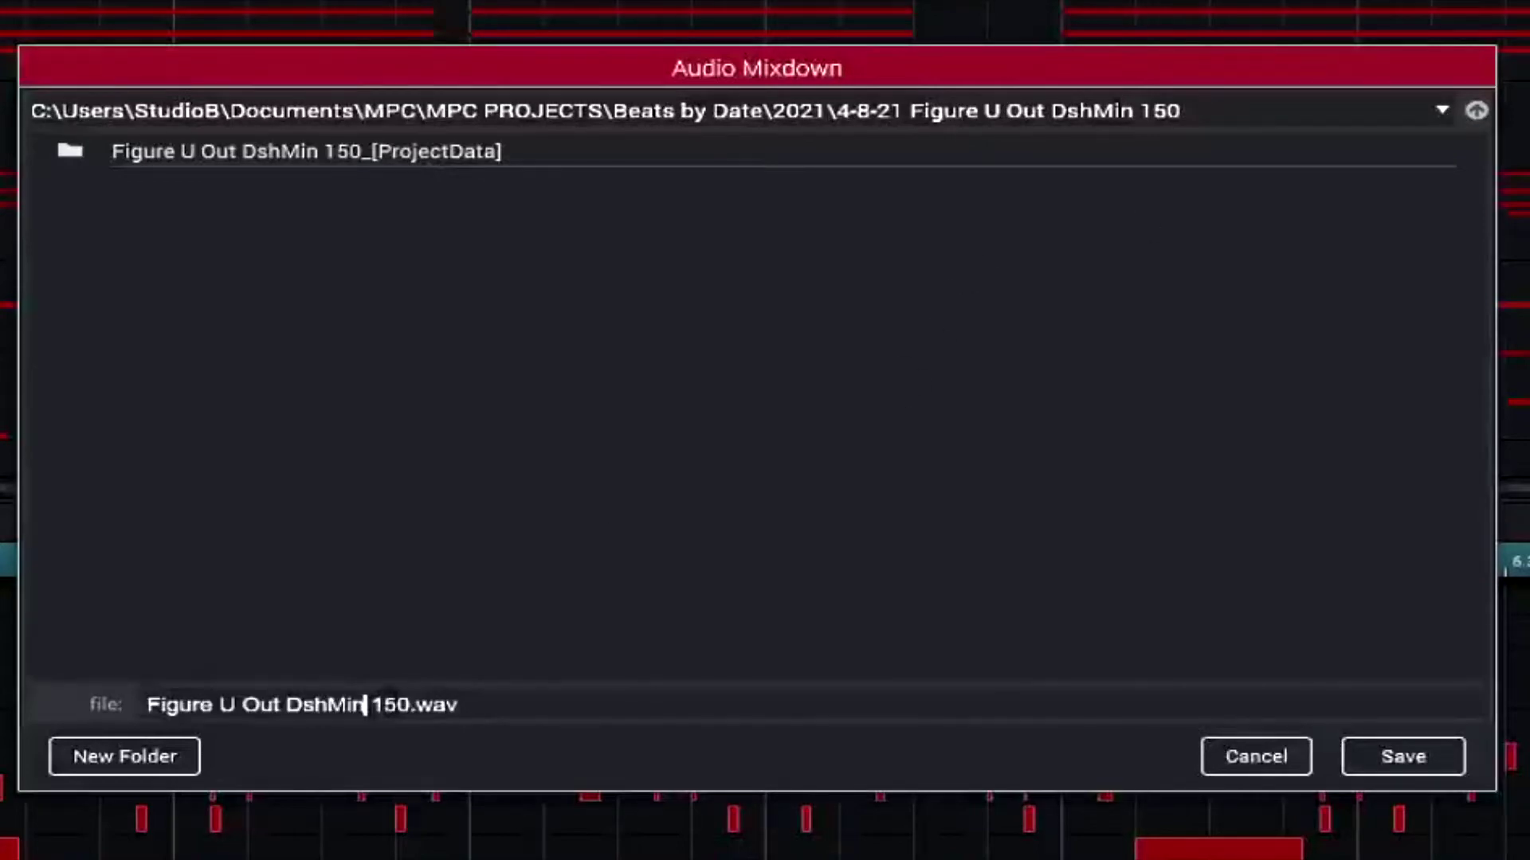
{"action": "left_click_drag", "start_coordinate": [408, 705], "coordinate": [185, 674]}
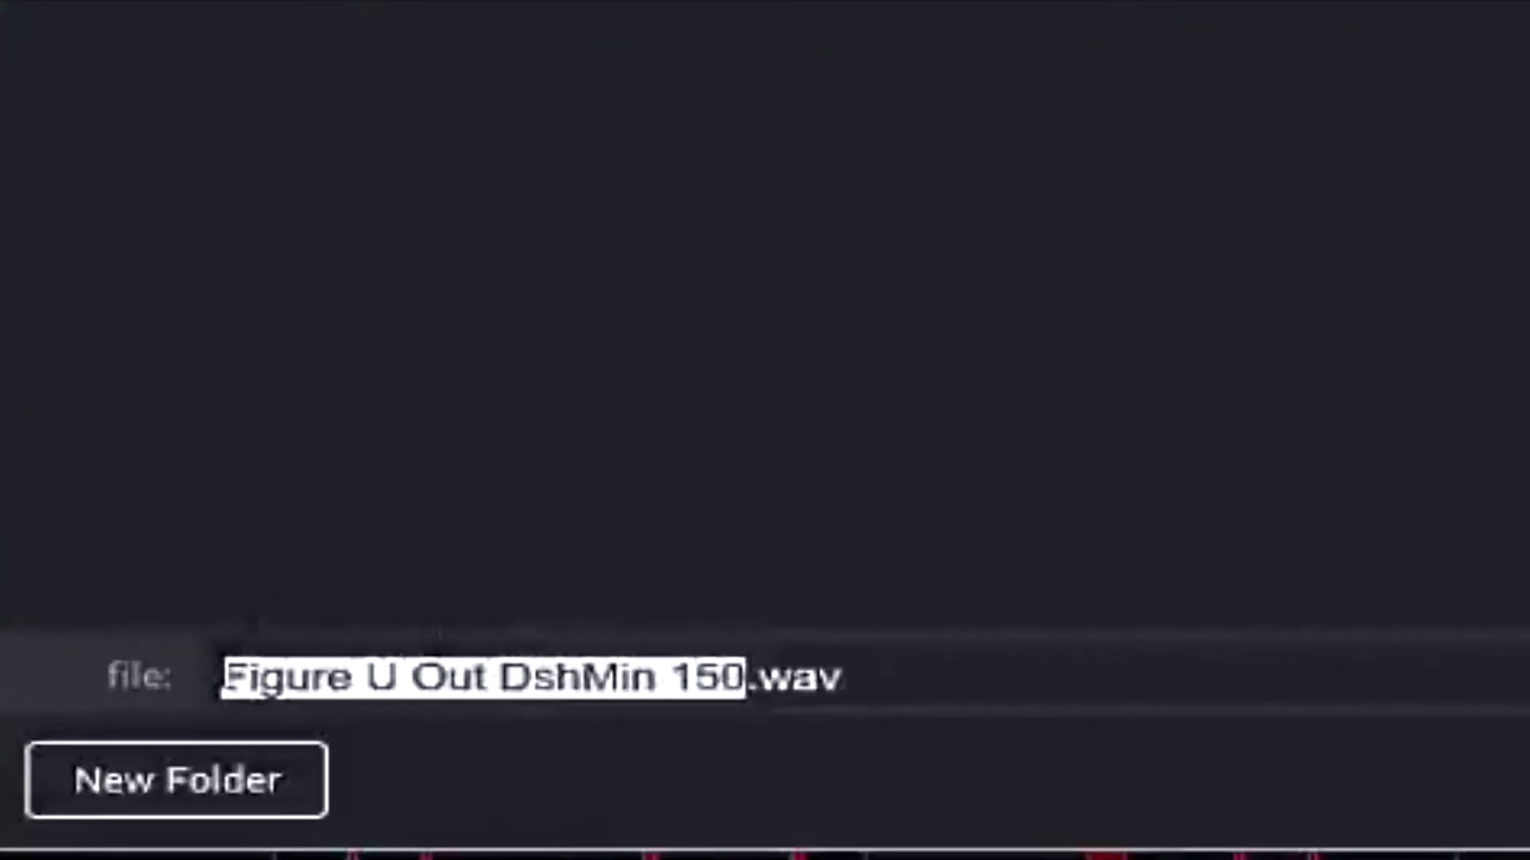
{"action": "right_click", "coordinate": [377, 678]}
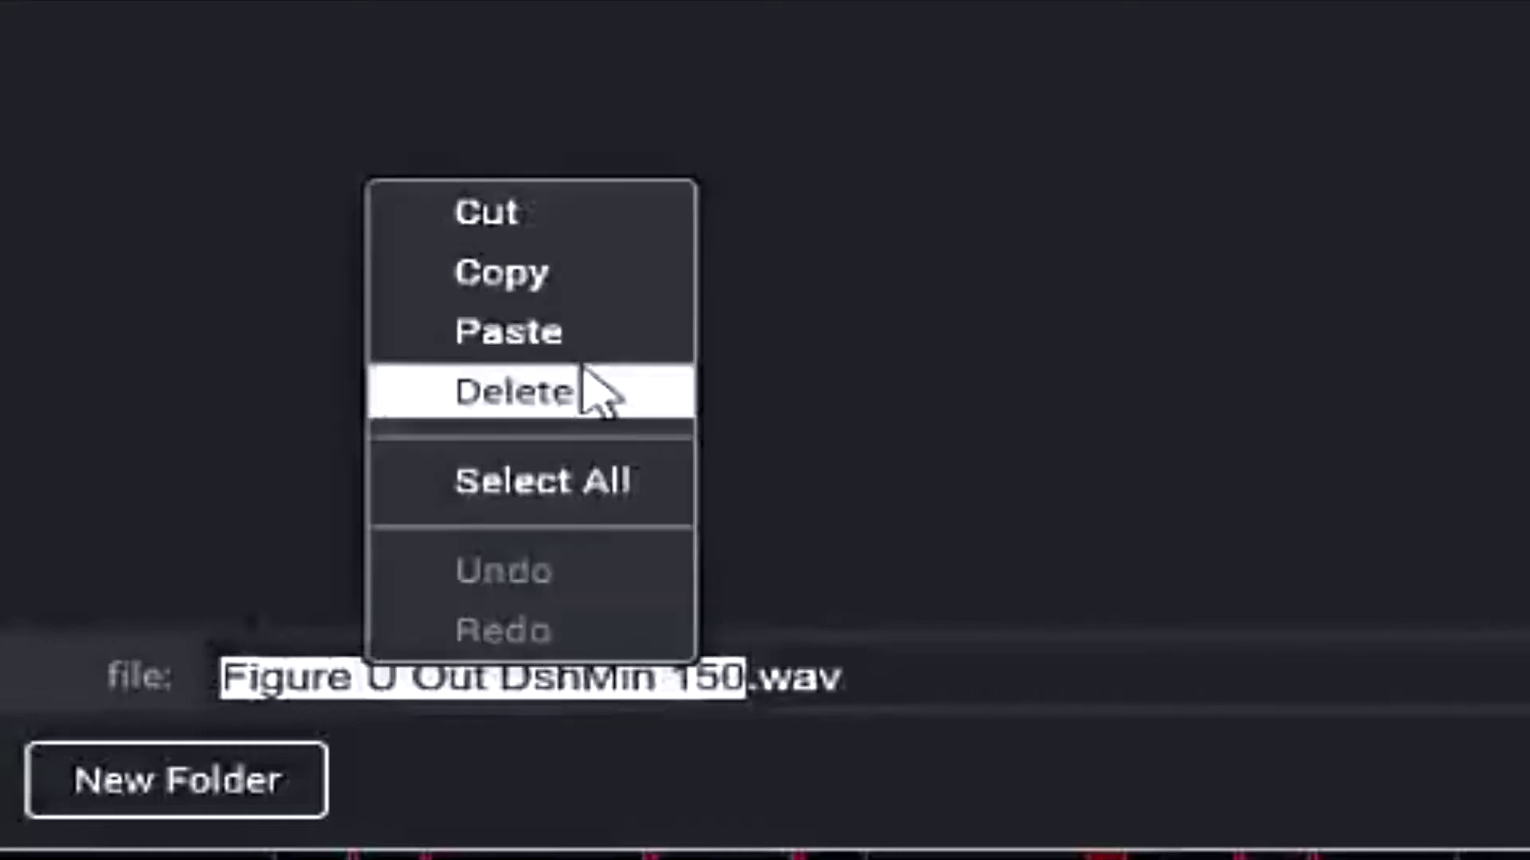
{"action": "left_click", "coordinate": [515, 269]}
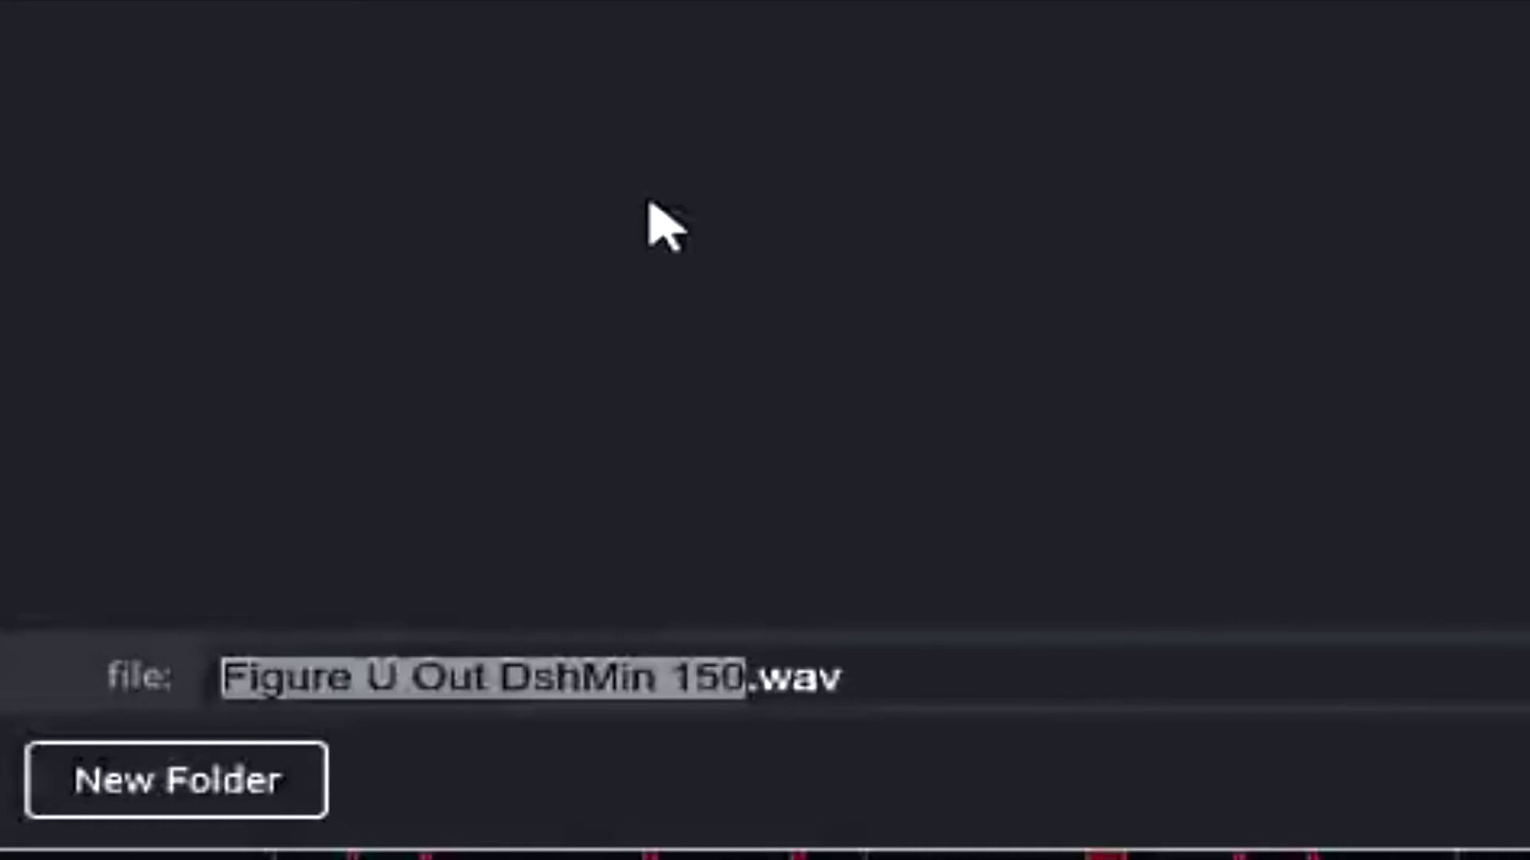
- Create a folder named "STEMS Figure U Out DshMin 150" for the mixdown, pasting the copied name, and check it in the project folder
{"action": "left_click", "coordinate": [137, 792]}
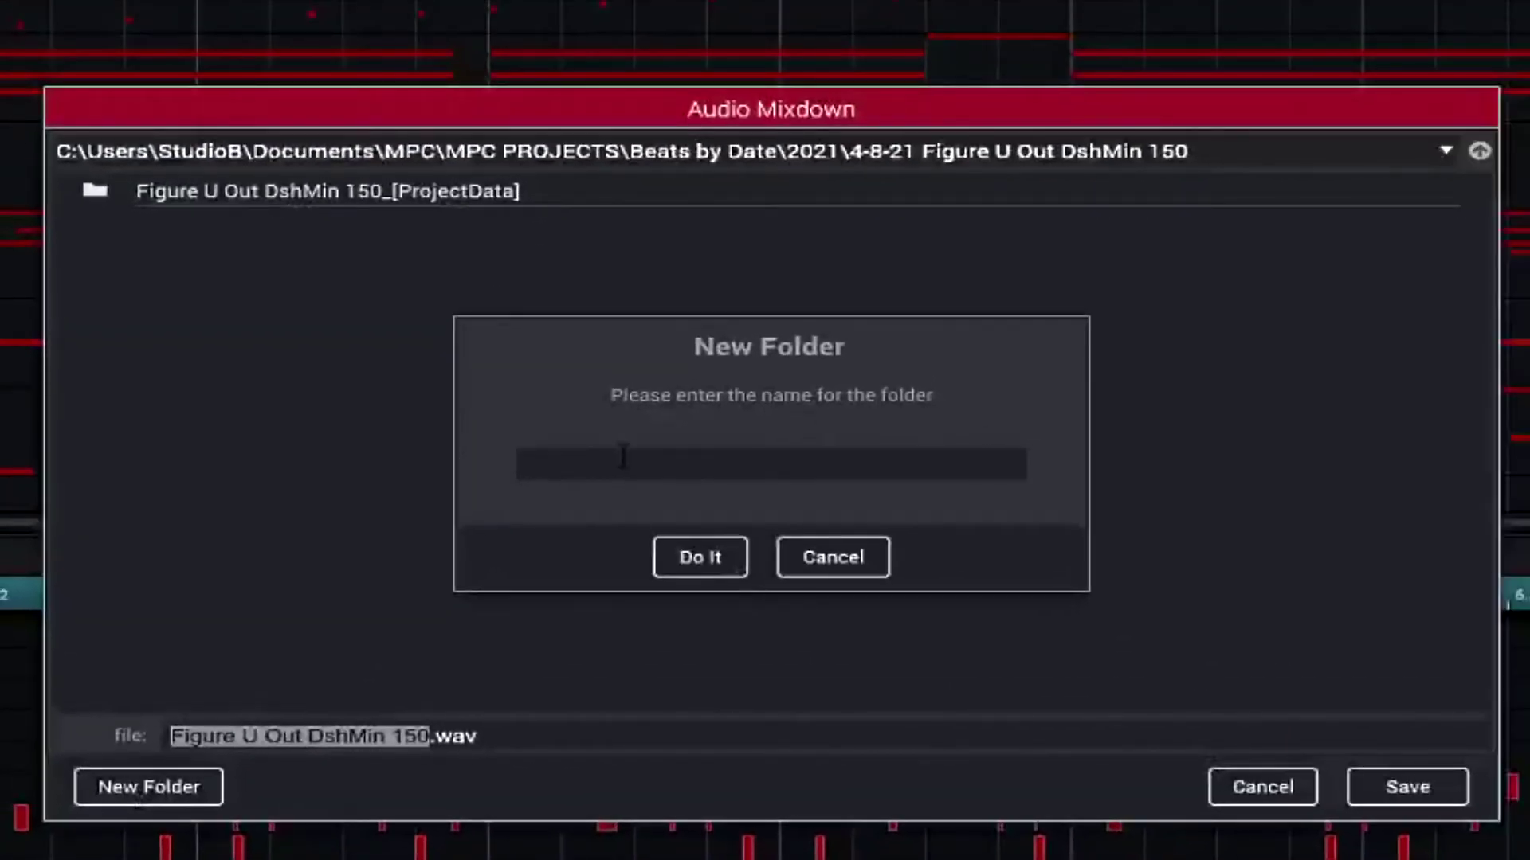
{"action": "type", "text": "STE4MS"}
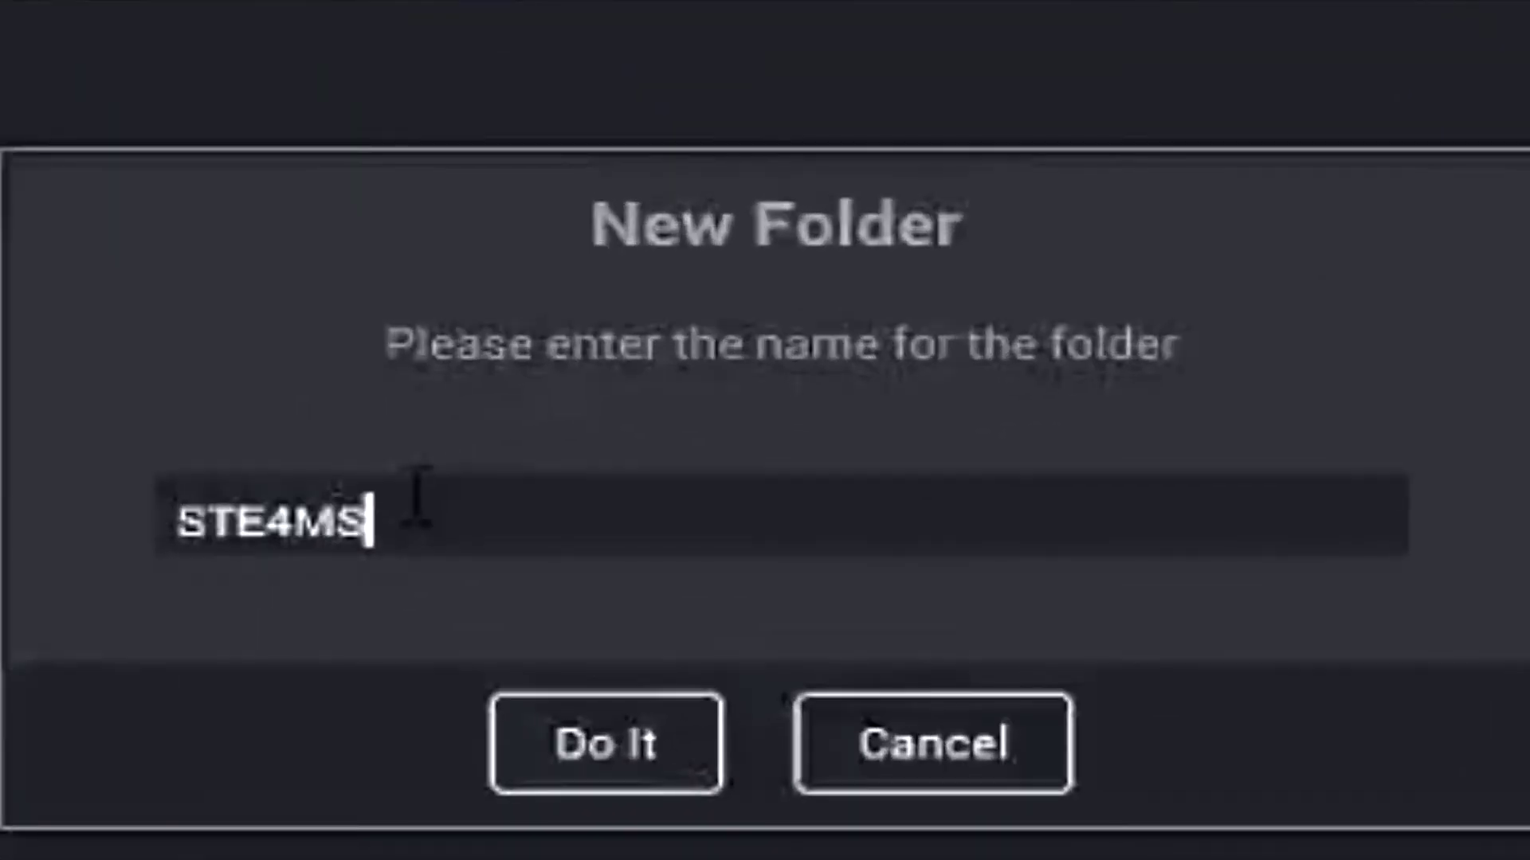
{"action": "key", "text": "BackSpace"}
{"action": "key", "text": "BackSpace"}
{"action": "key", "text": "BackSpace"}
{"action": "type", "text": "MS"}
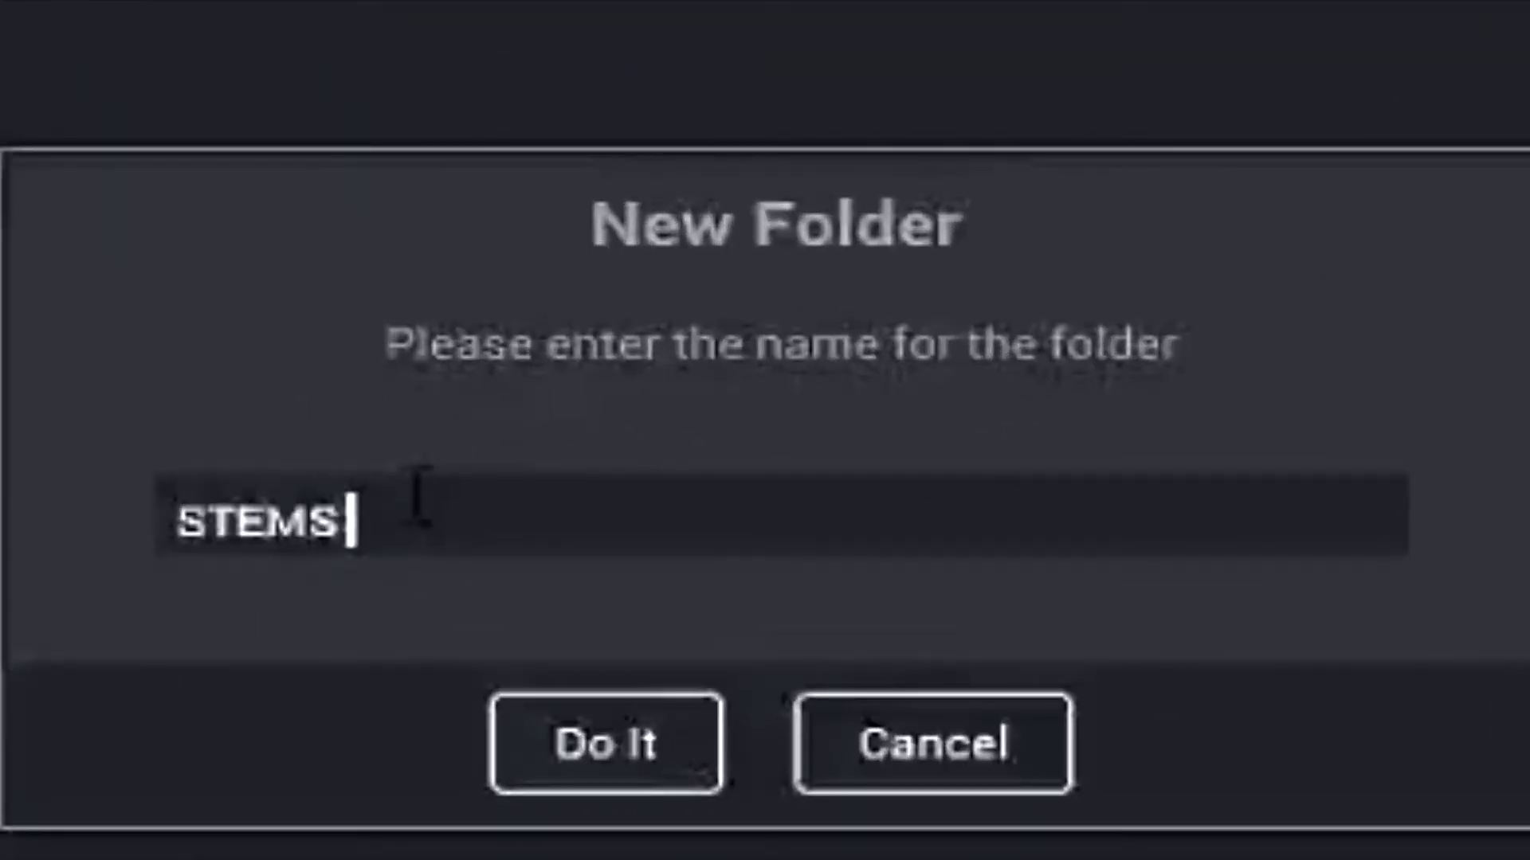
{"action": "right_click", "coordinate": [401, 516]}
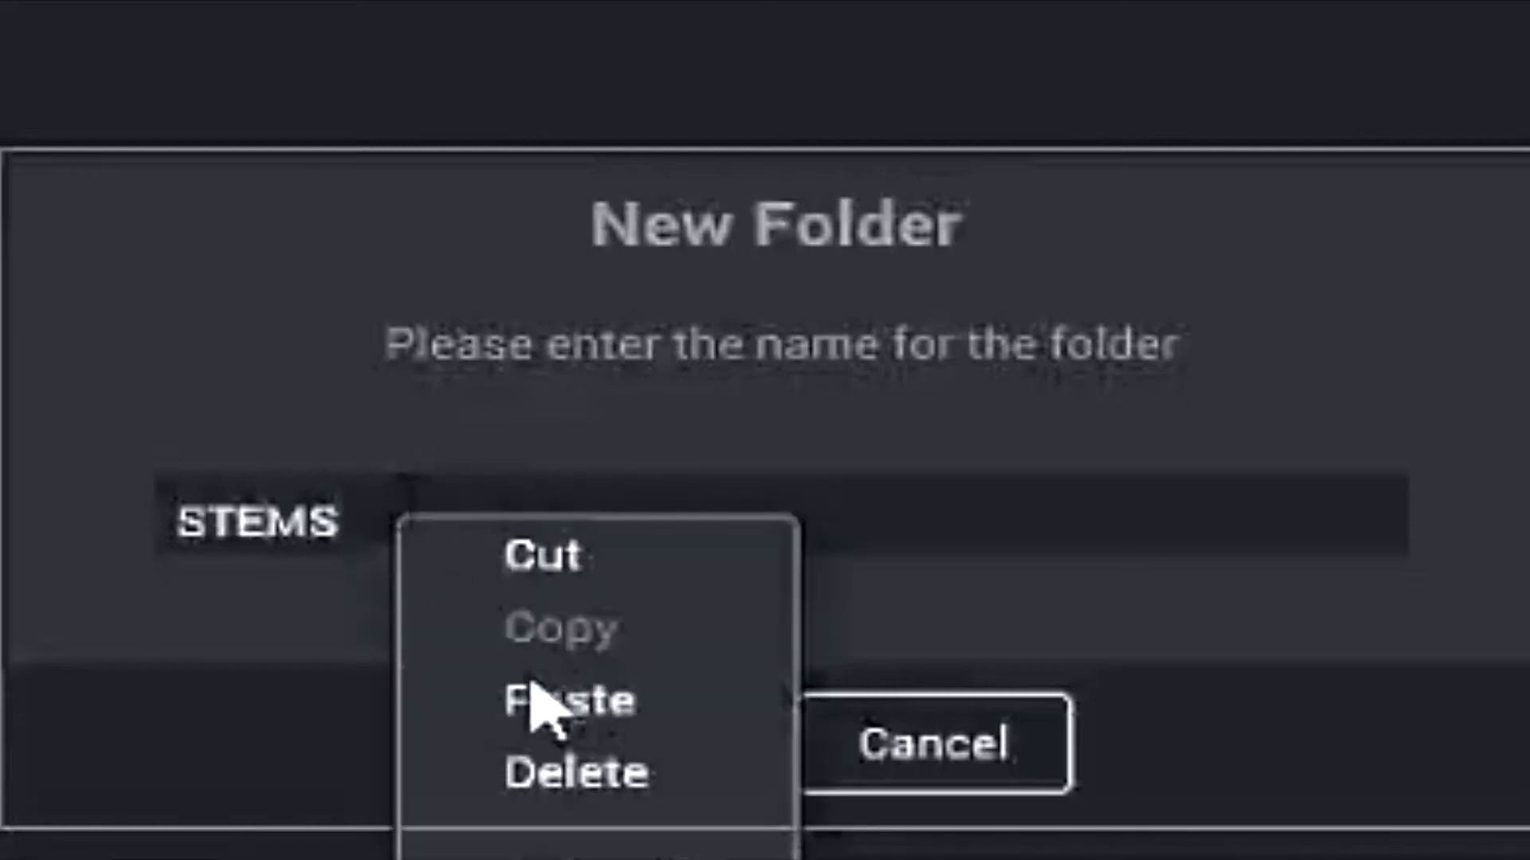
{"action": "left_click", "coordinate": [594, 727]}
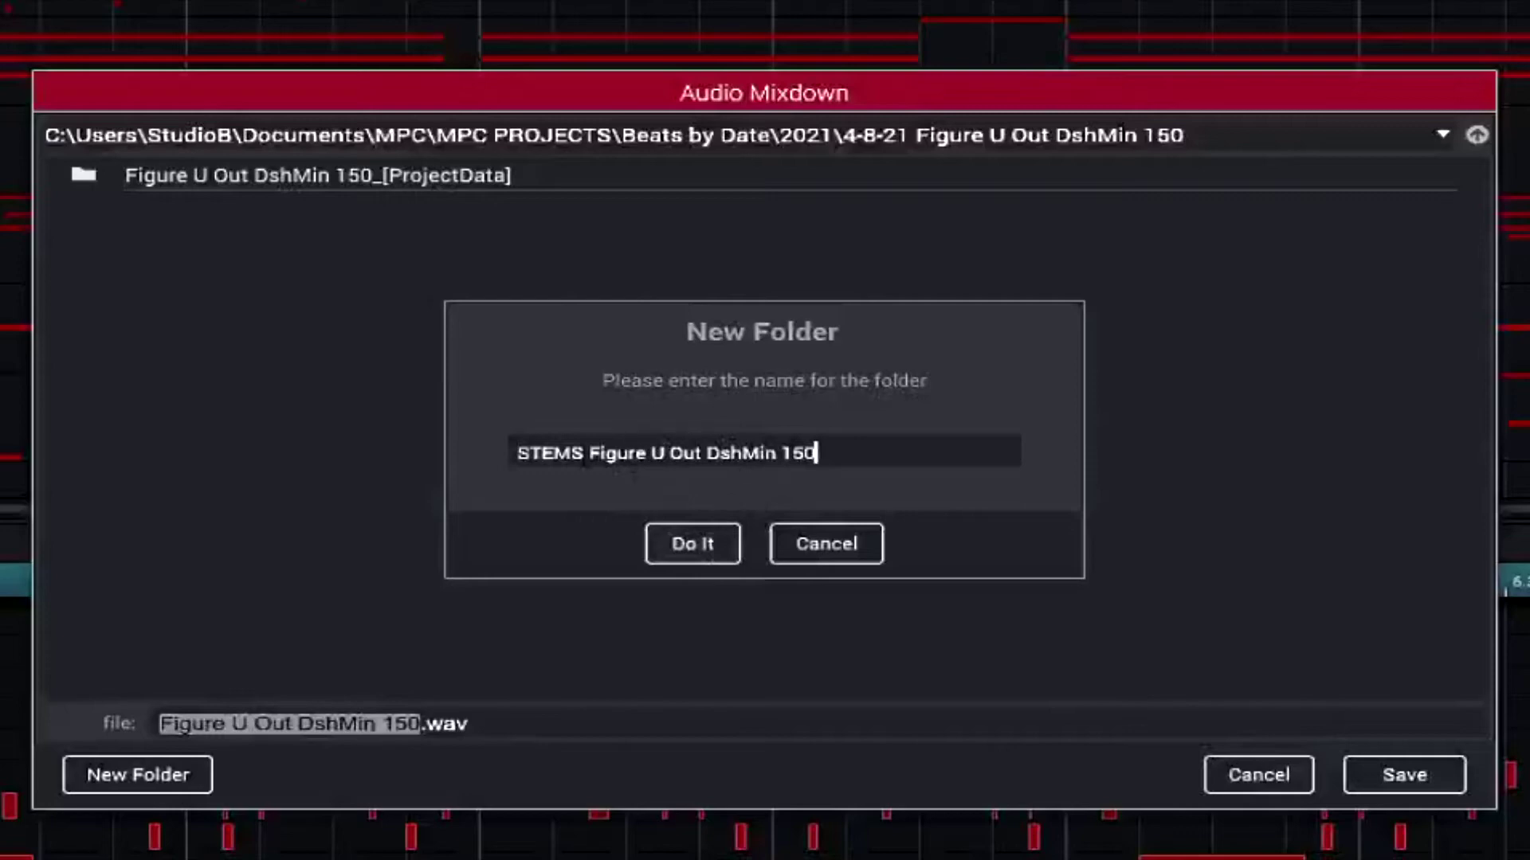
{"action": "left_click", "coordinate": [702, 537]}
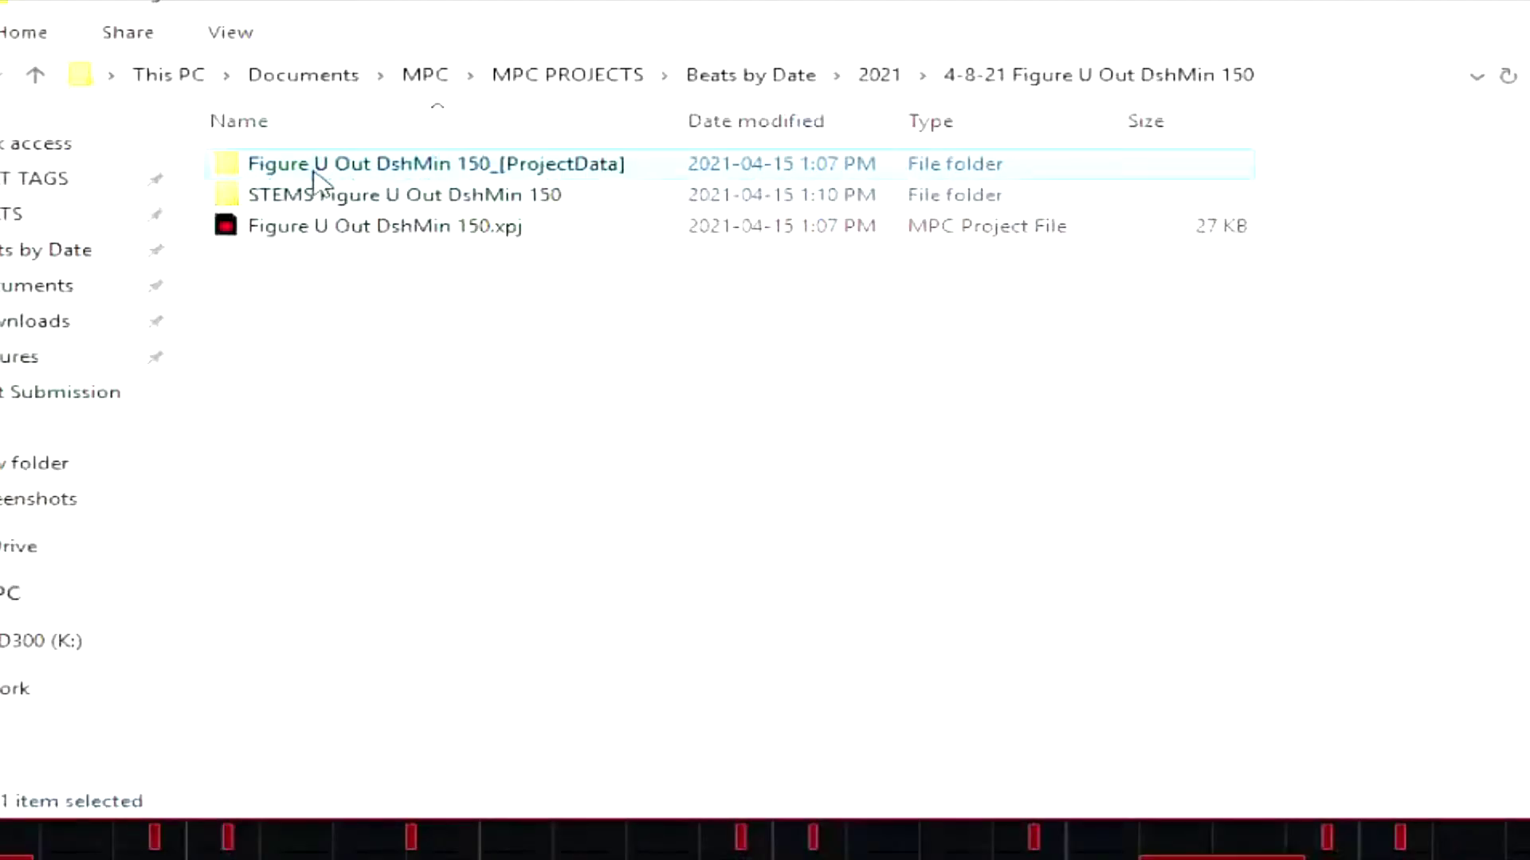
{"action": "left_click", "coordinate": [330, 200]}
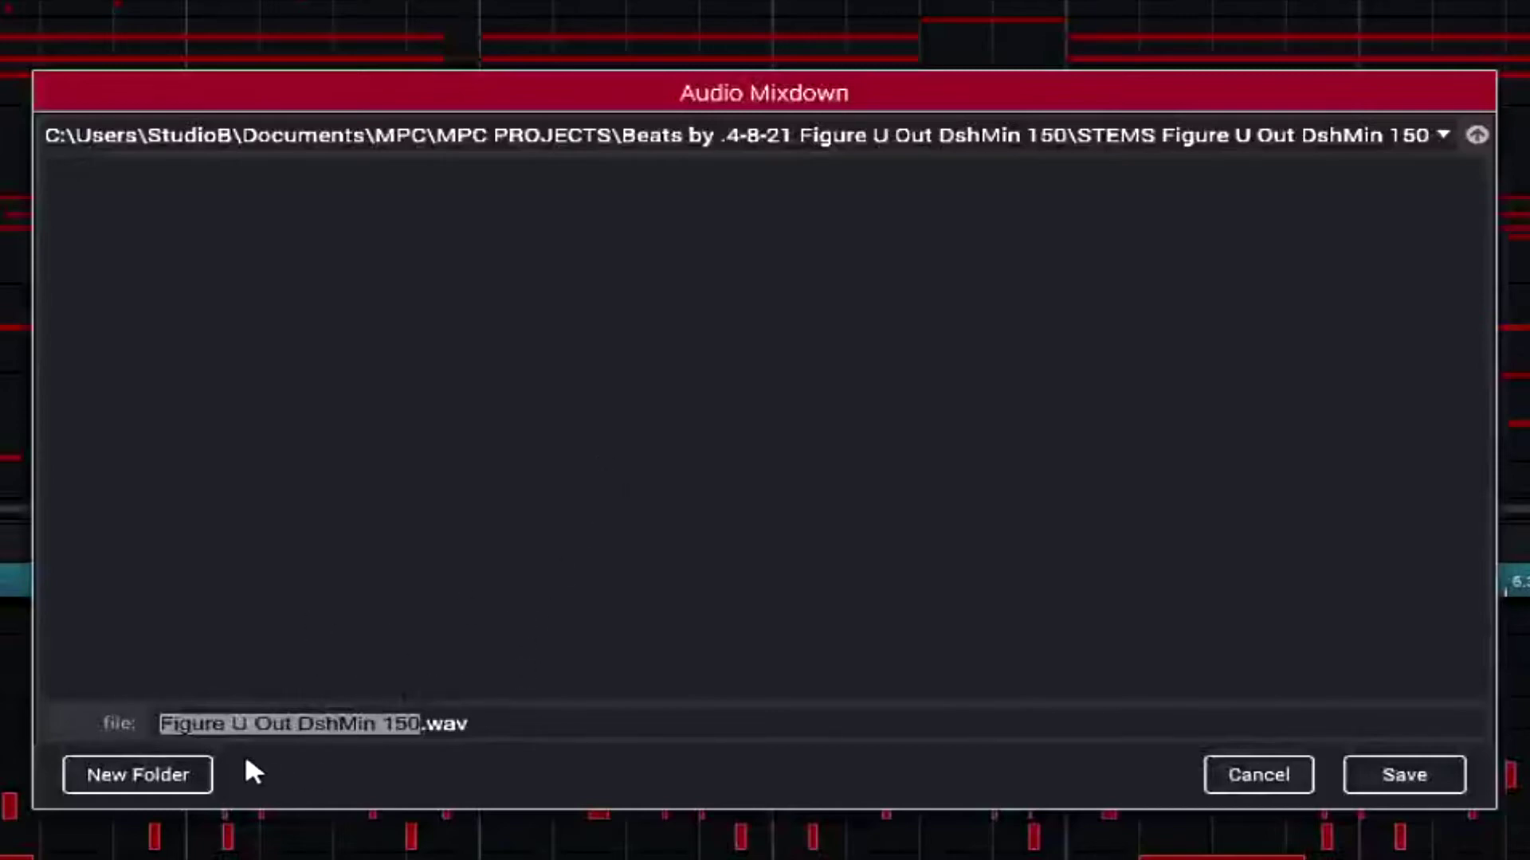
- Save the mixdown into the STEMS folder, then open "STEMS Figure U Out DshMin 150" in File Explorer
{"action": "left_click", "coordinate": [1407, 769]}
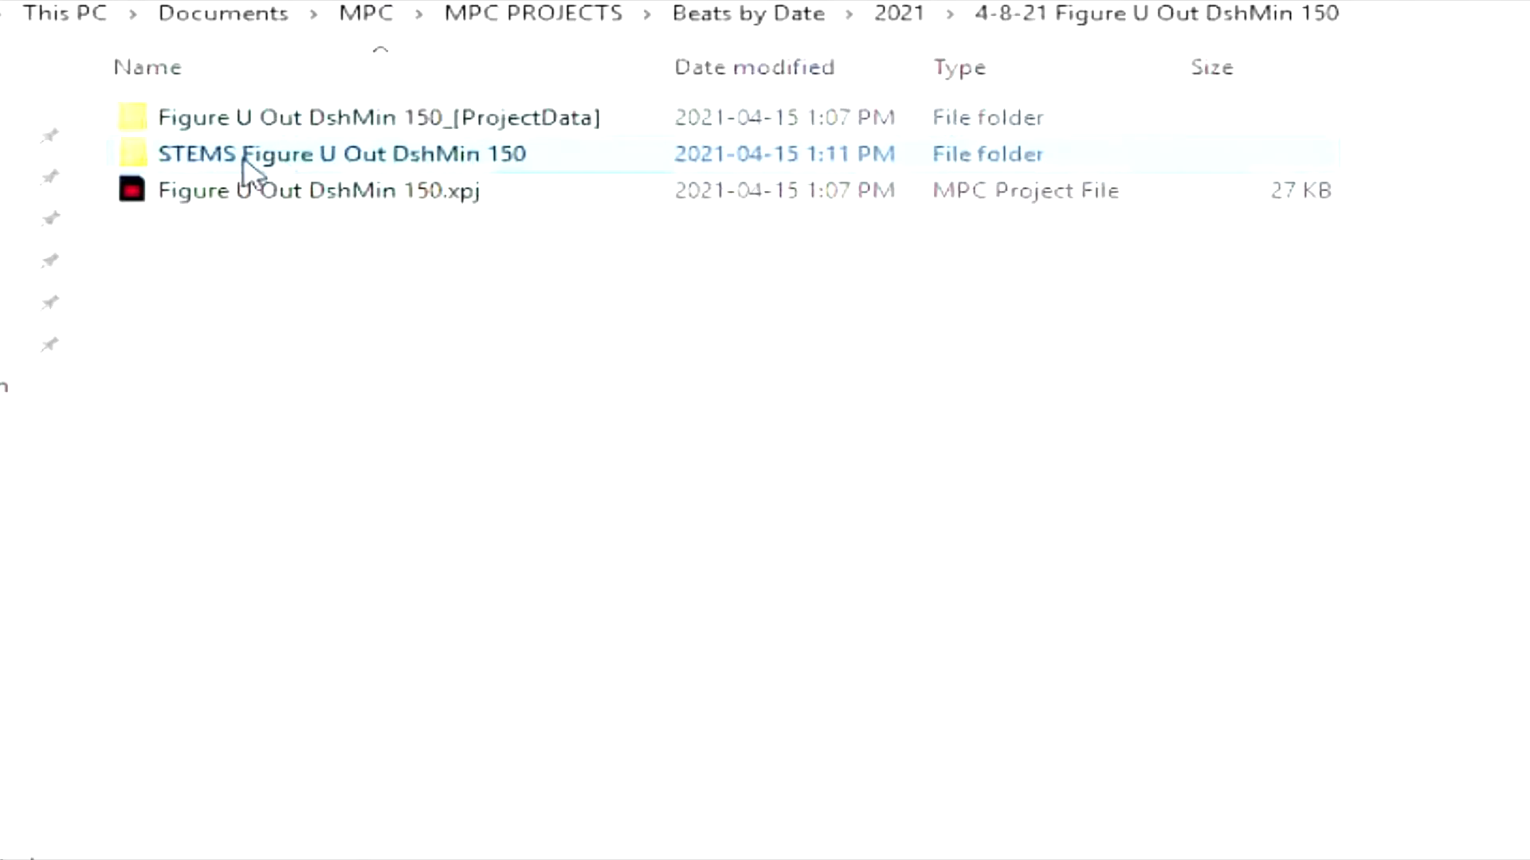
{"action": "double_click", "coordinate": [247, 159]}
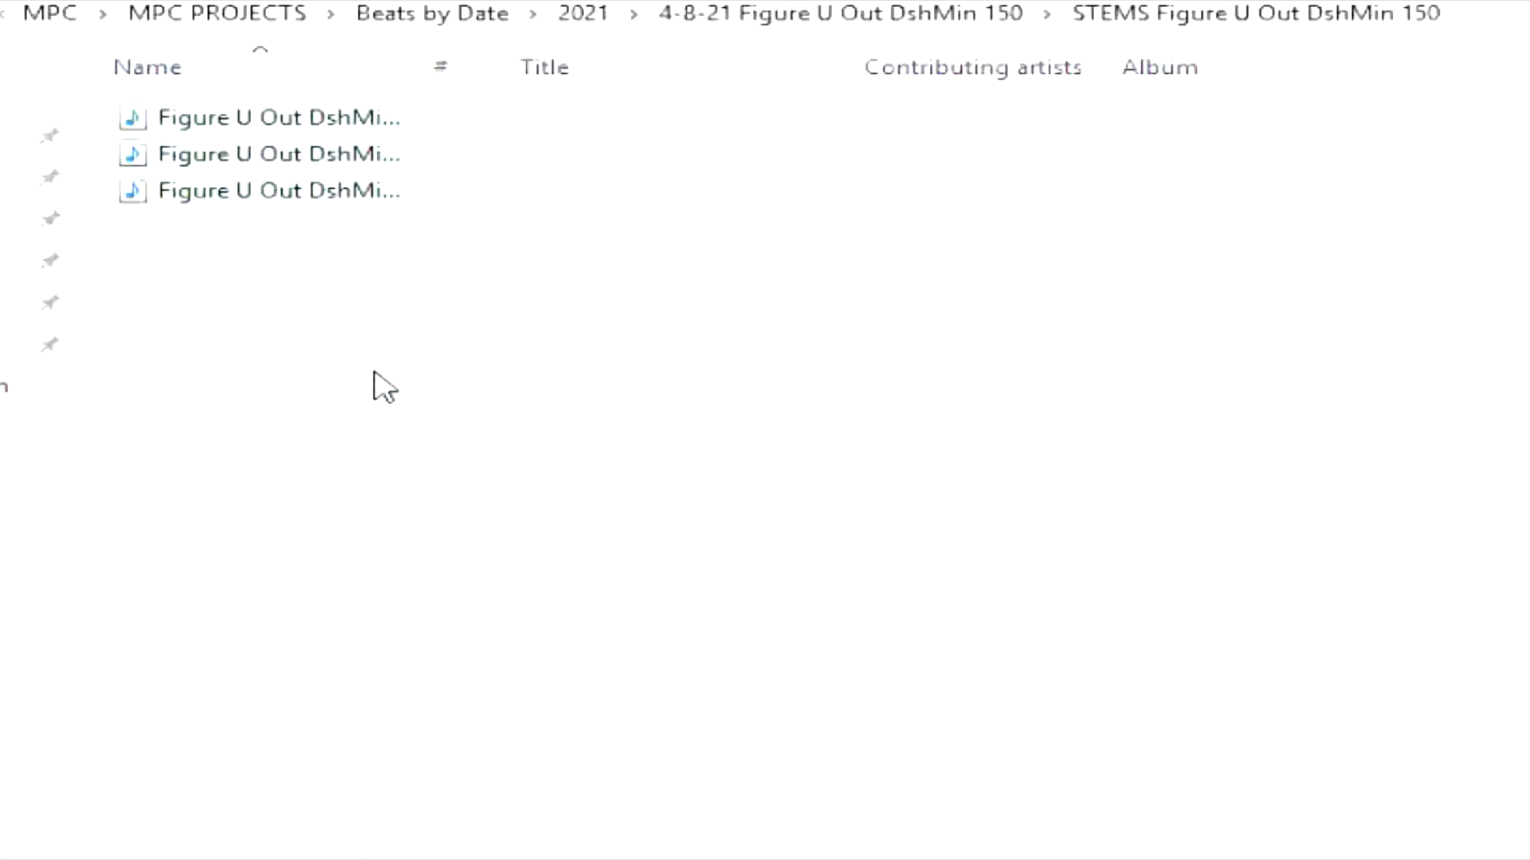
- Enlarge the File Explorer window and widen the name column to read the track names of the exported stems
{"action": "left_click_drag", "start_coordinate": [423, 67], "coordinate": [697, 154]}
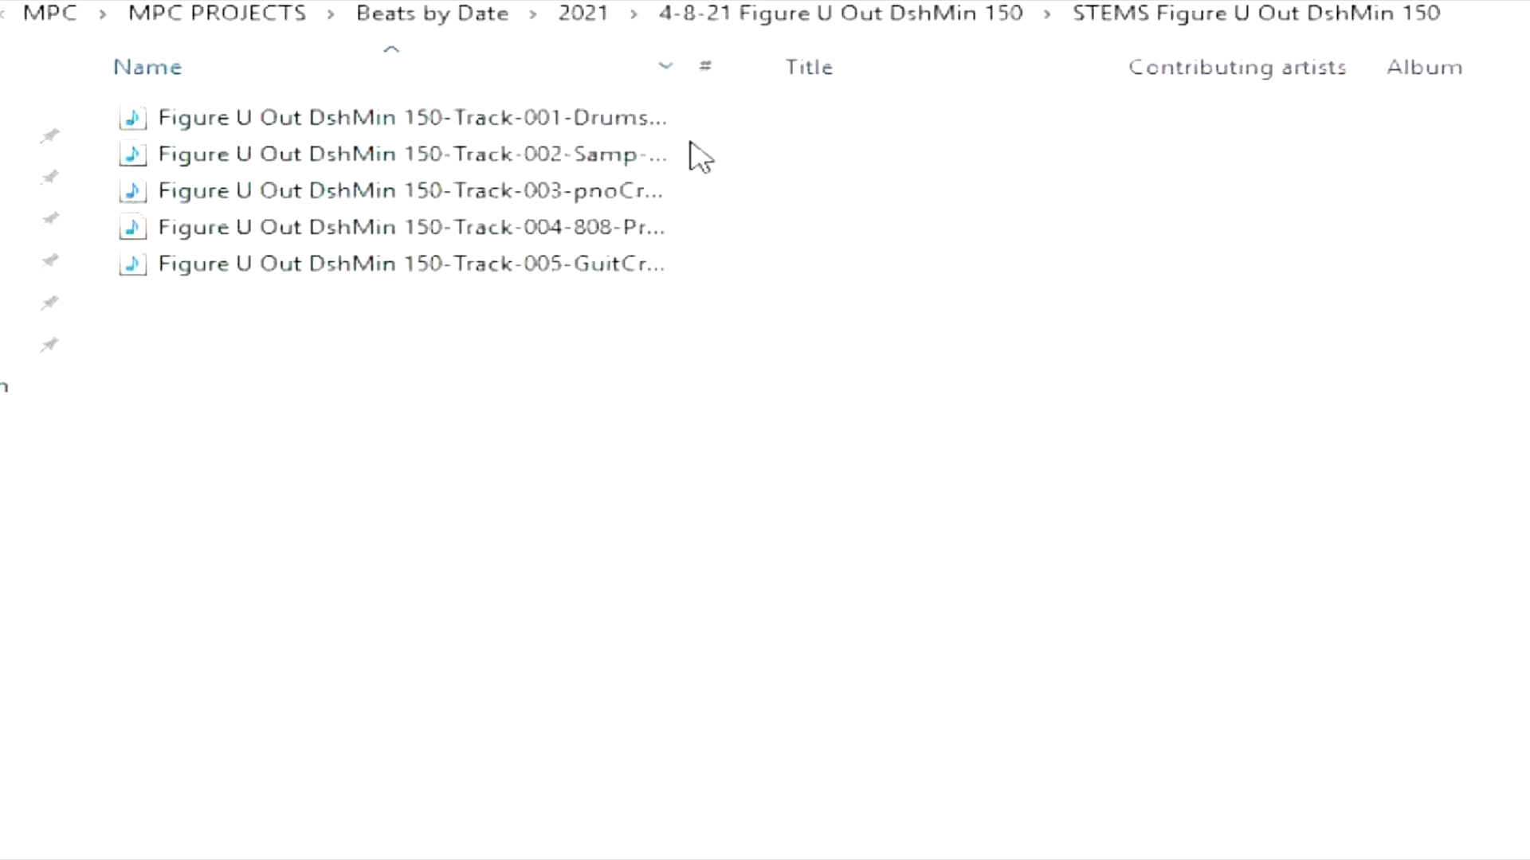
{"action": "left_click_drag", "start_coordinate": [475, 278], "coordinate": [606, 252]}
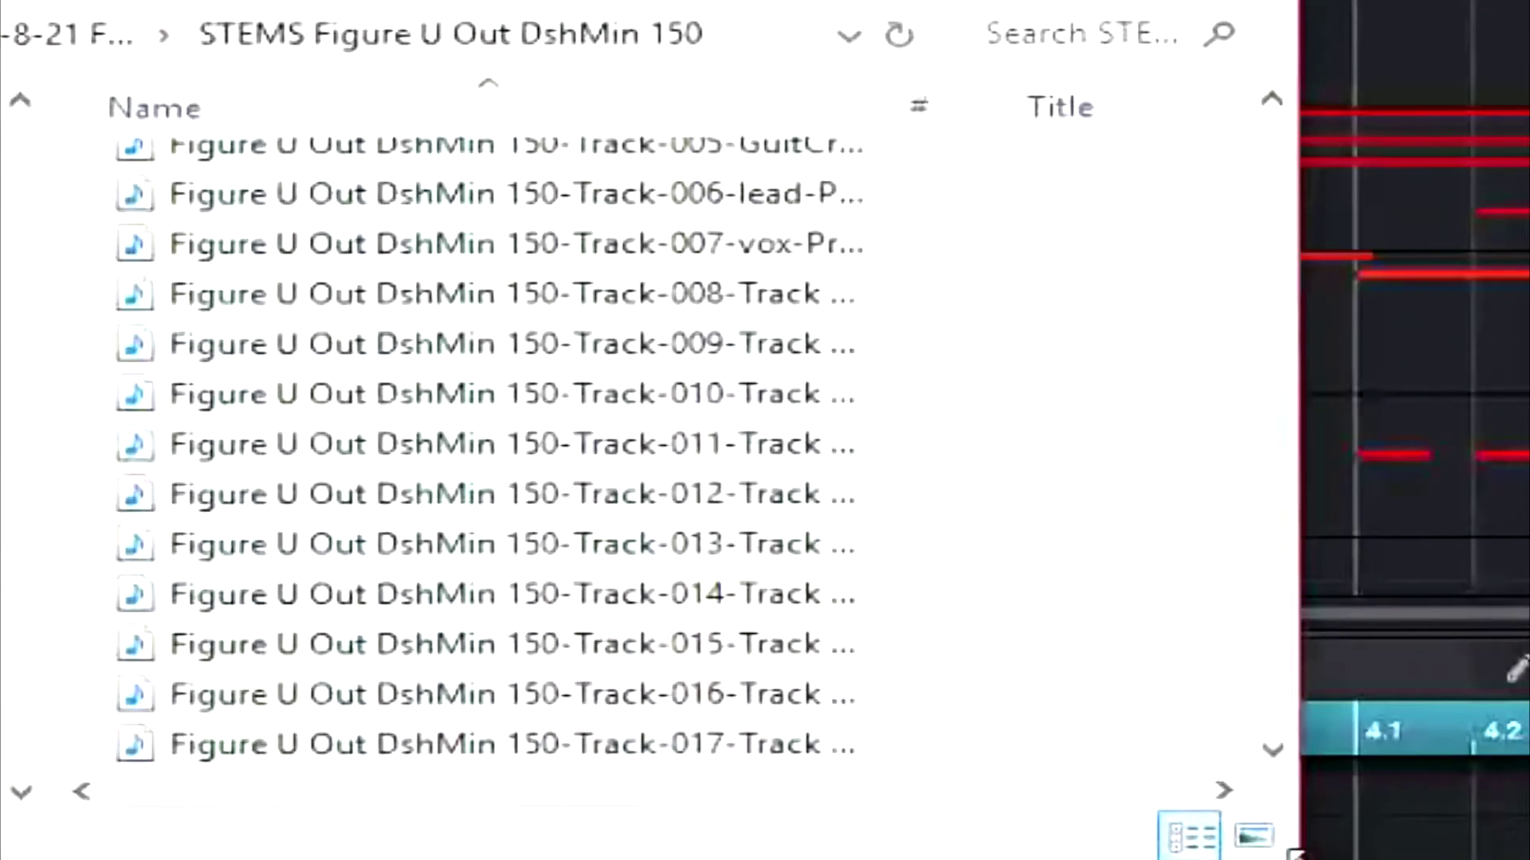
{"action": "left_click_drag", "start_coordinate": [1294, 851], "coordinate": [1525, 857]}
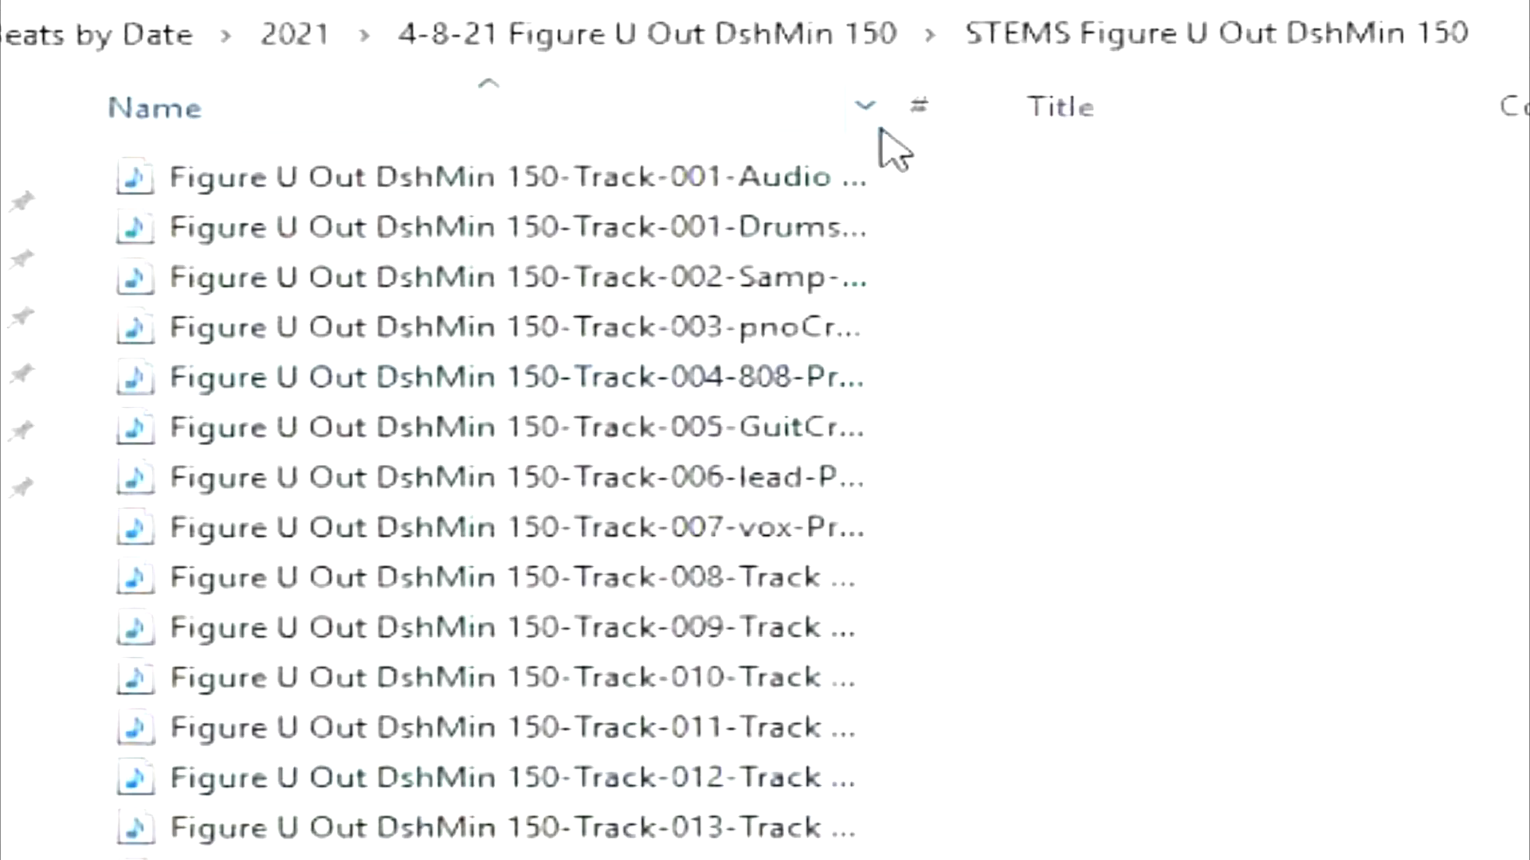
{"action": "double_click", "coordinate": [909, 116]}
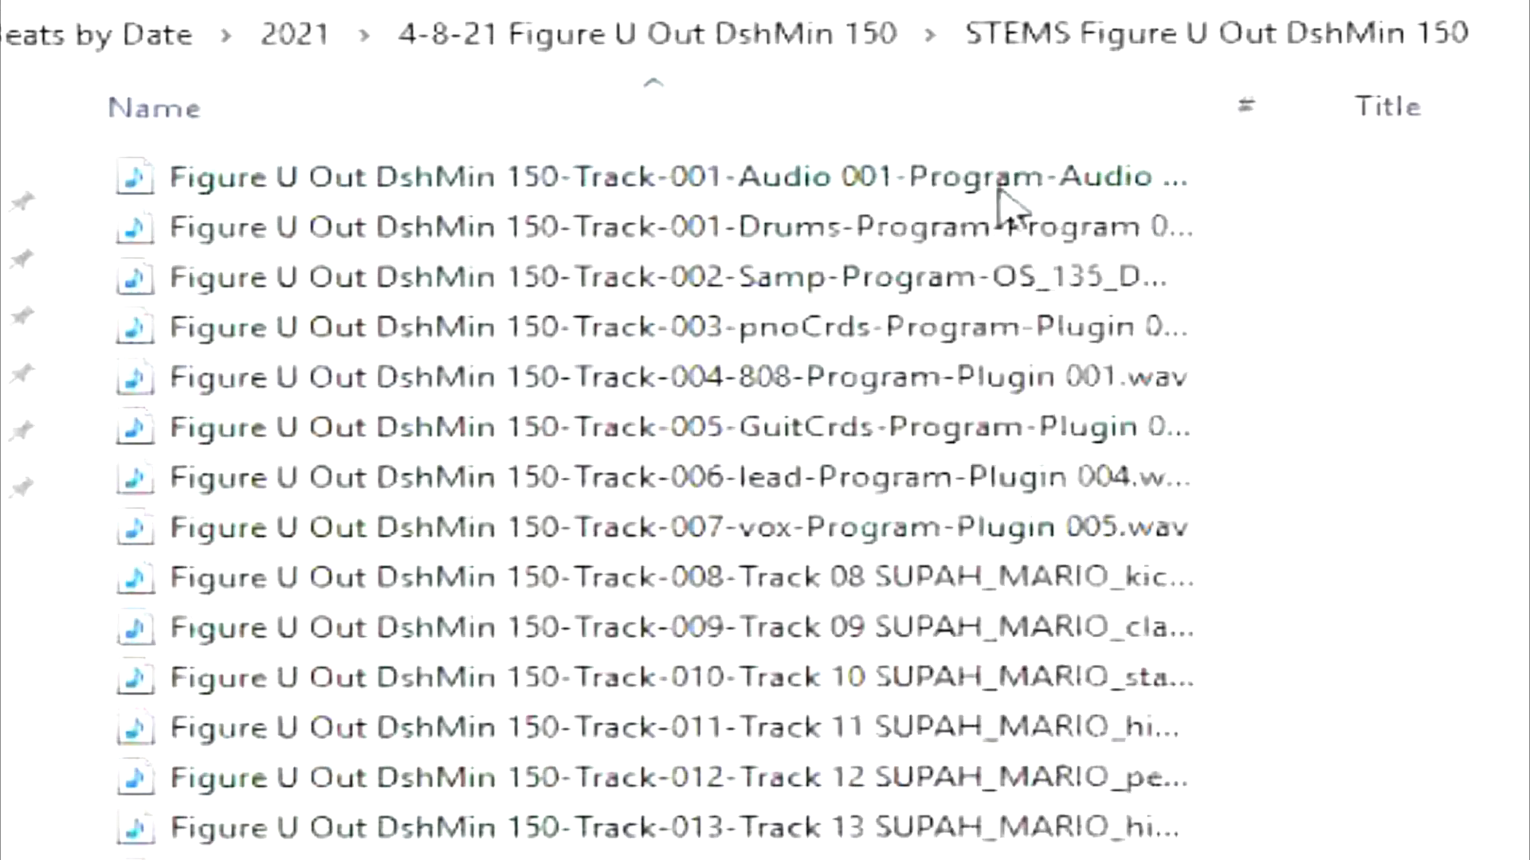
- Compare the Track-001-Drums stem in the STEMS folder with the Drums track in the MPC sequence
{"action": "left_click", "coordinate": [794, 225]}
{"action": "left_click_drag", "start_coordinate": [714, 222], "coordinate": [1020, 182]}
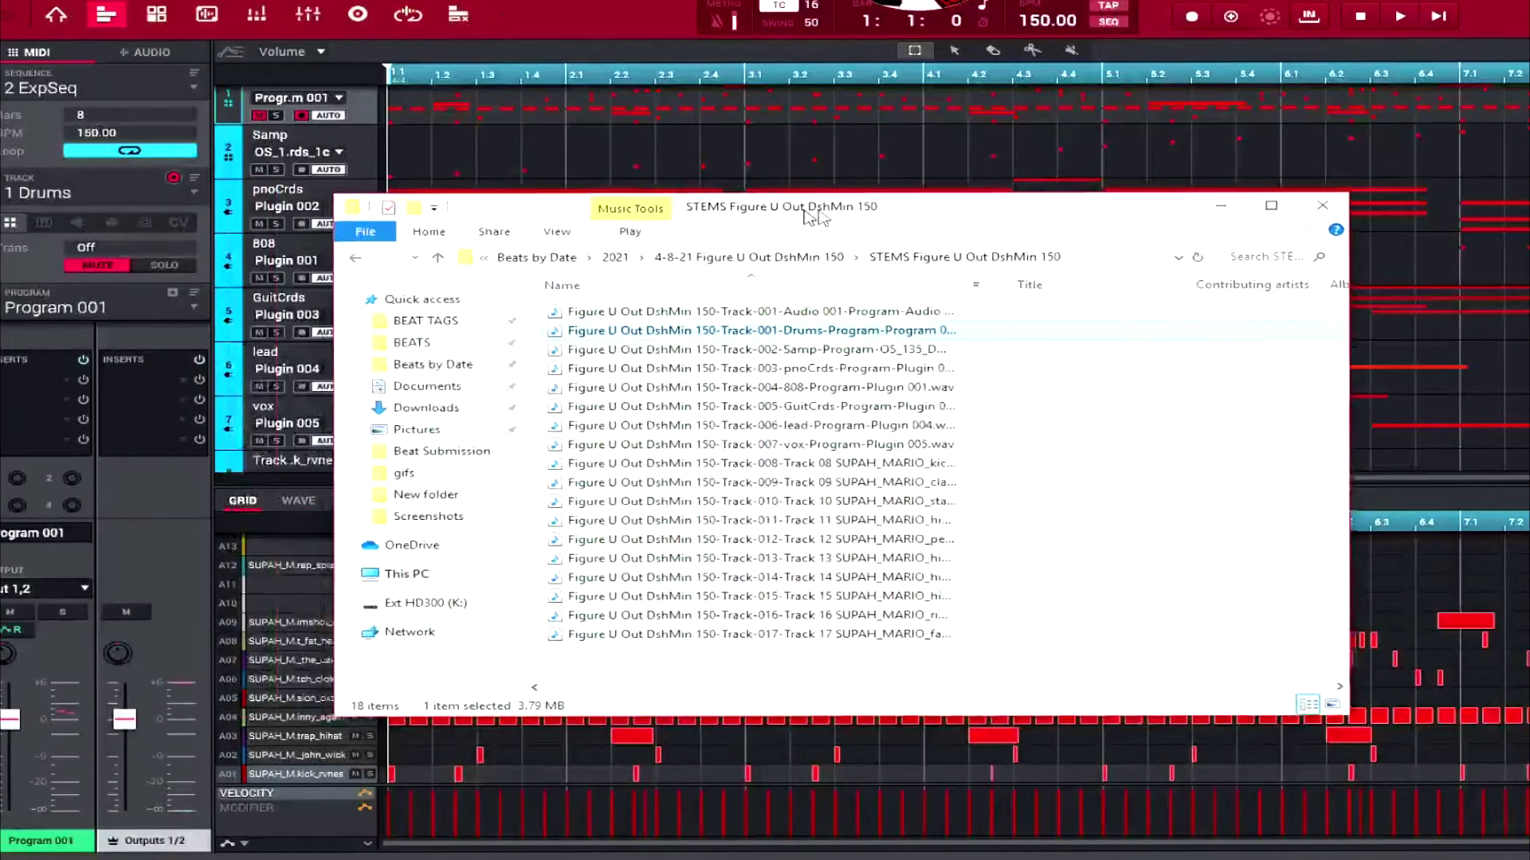
{"action": "scroll", "coordinate": [338, 169], "scroll_direction": "up", "scroll_amount": 1}
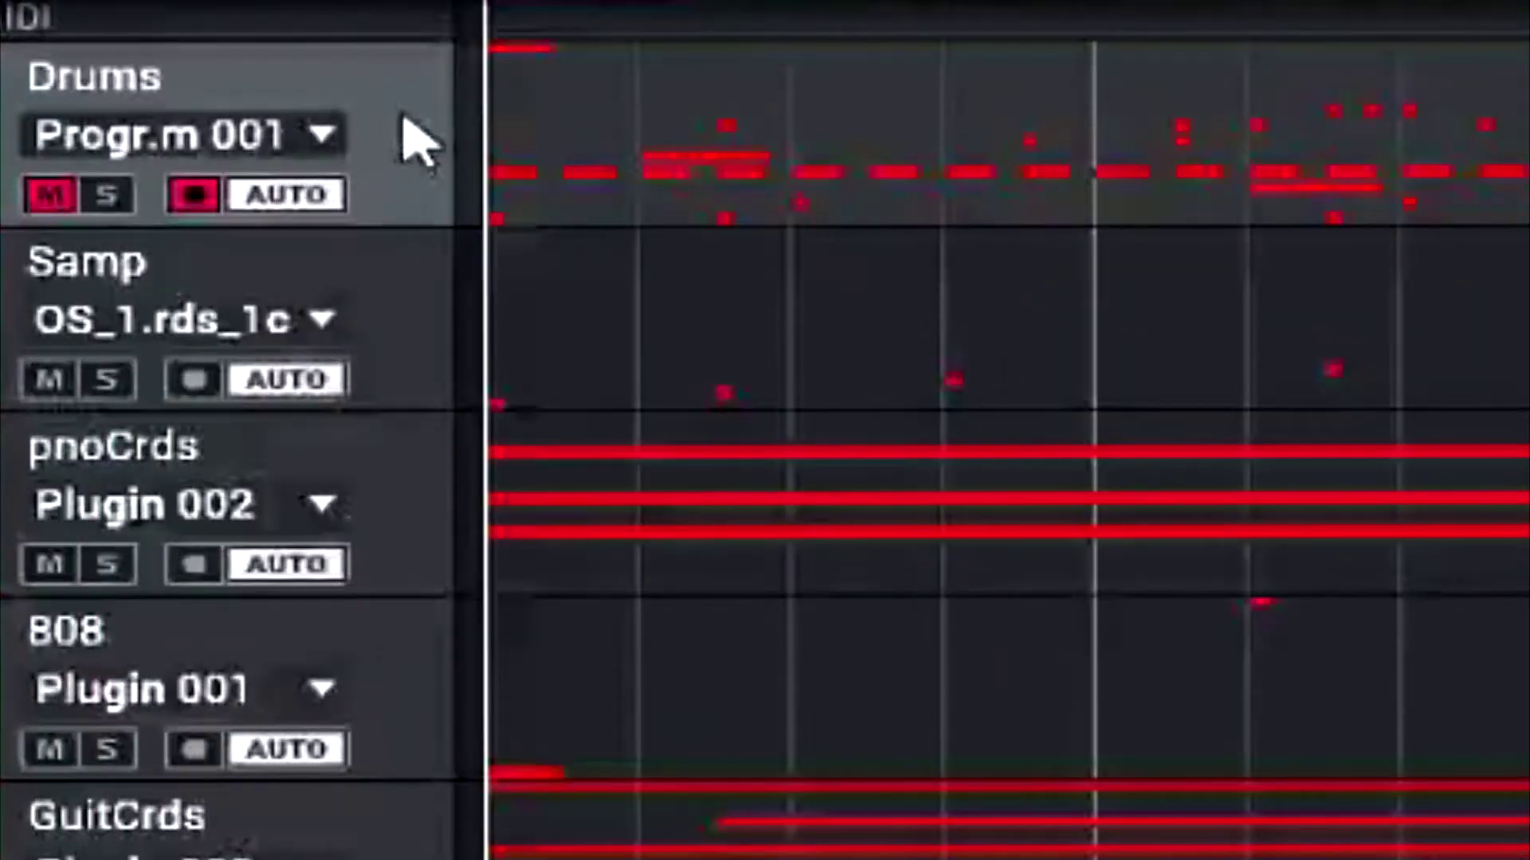
{"action": "scroll", "coordinate": [386, 701], "scroll_direction": "down", "scroll_amount": 6}
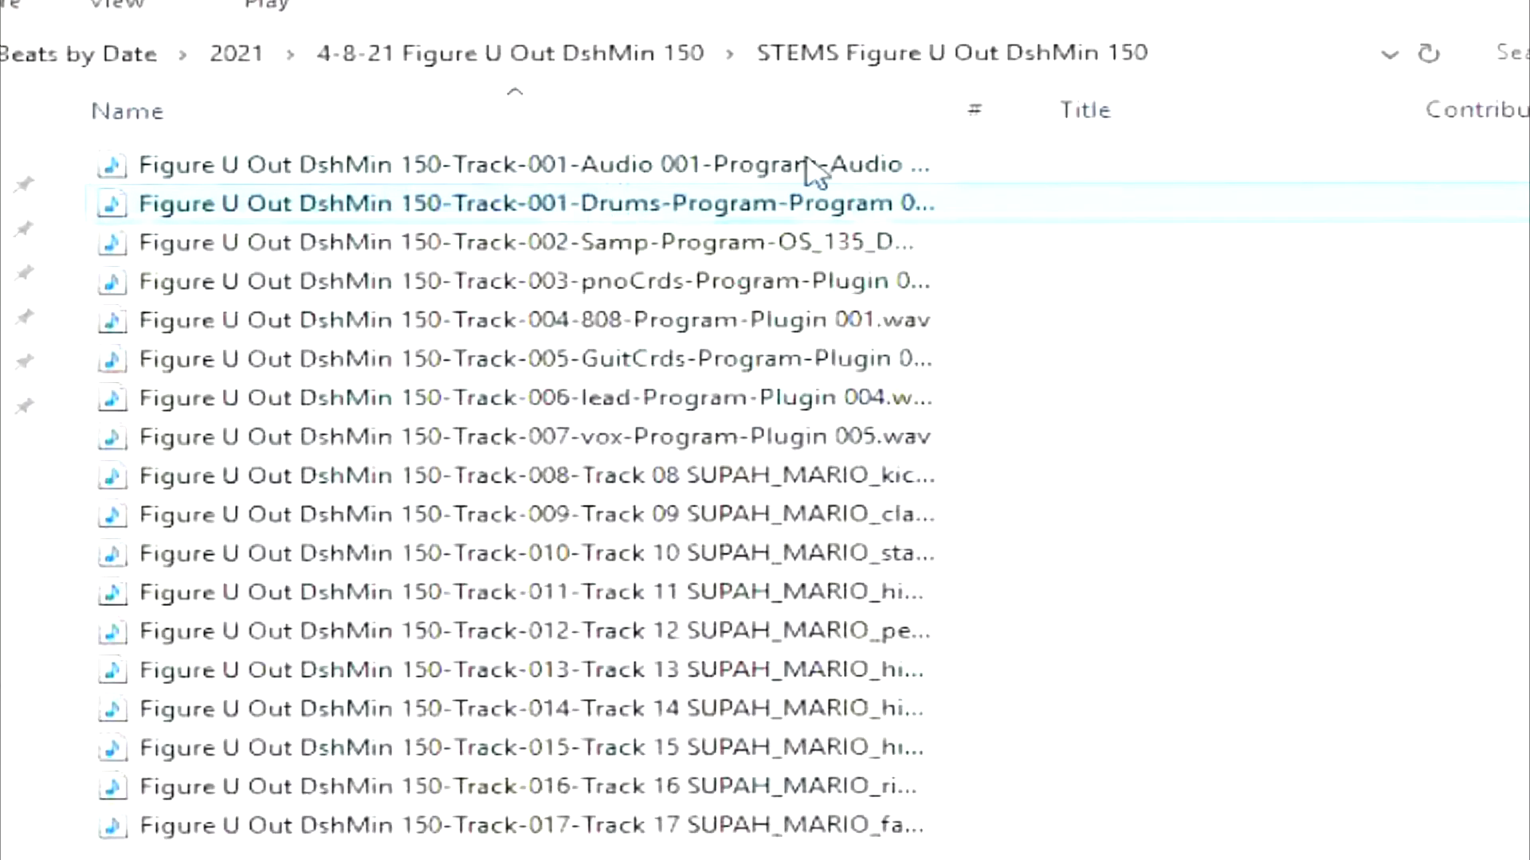
- Delete the Track-001 Drums and Audio 001 stems from the STEMS folder, checking the Audio 001 track in MPC
{"action": "left_click", "coordinate": [820, 207]}
{"action": "left_click", "coordinate": [806, 239]}
{"action": "left_click", "coordinate": [802, 215]}
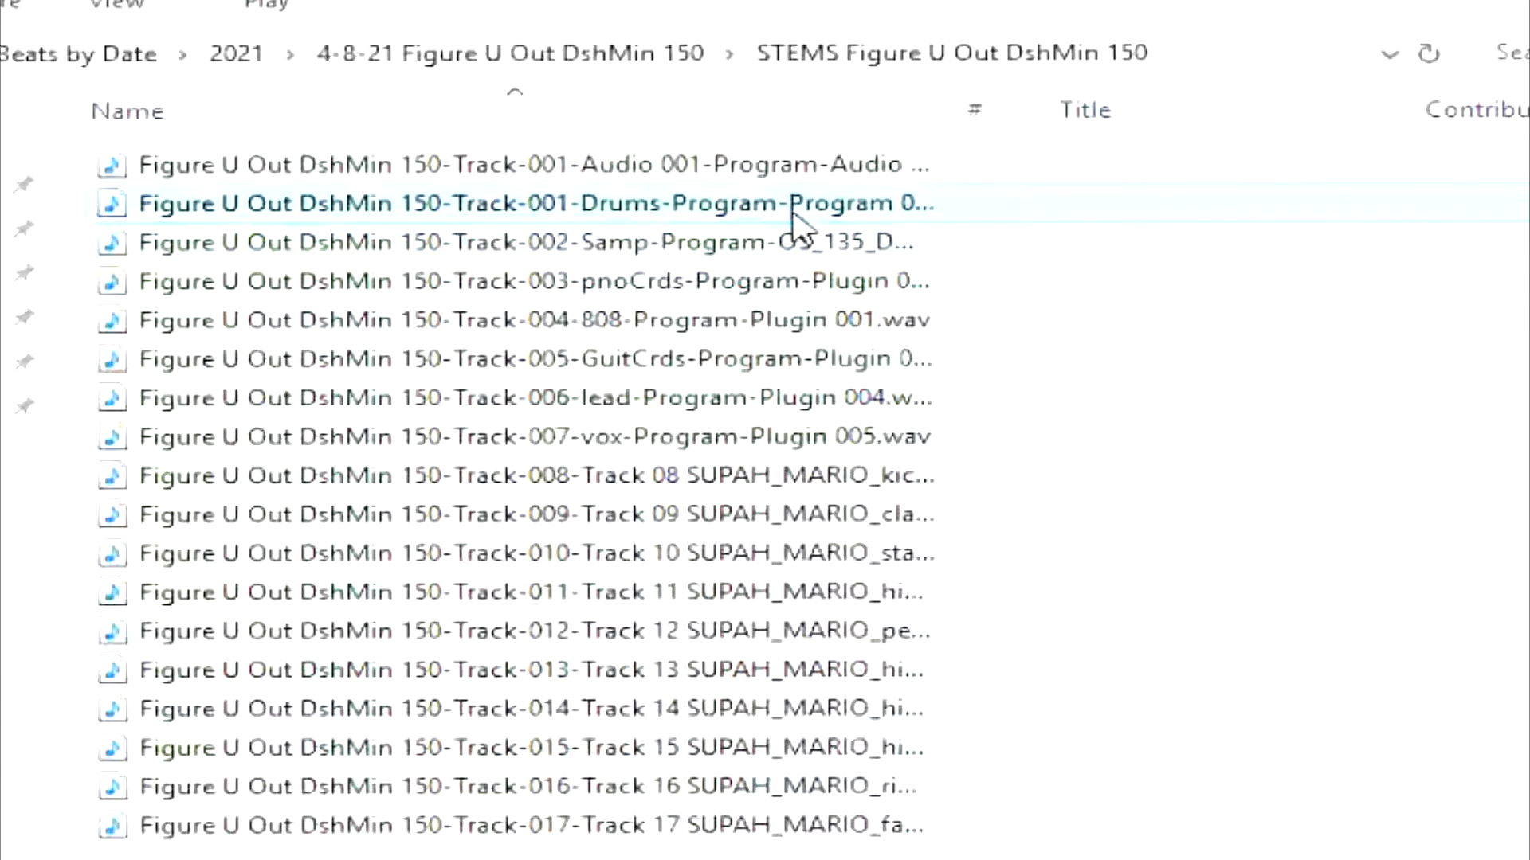
{"action": "key", "text": "Delete"}
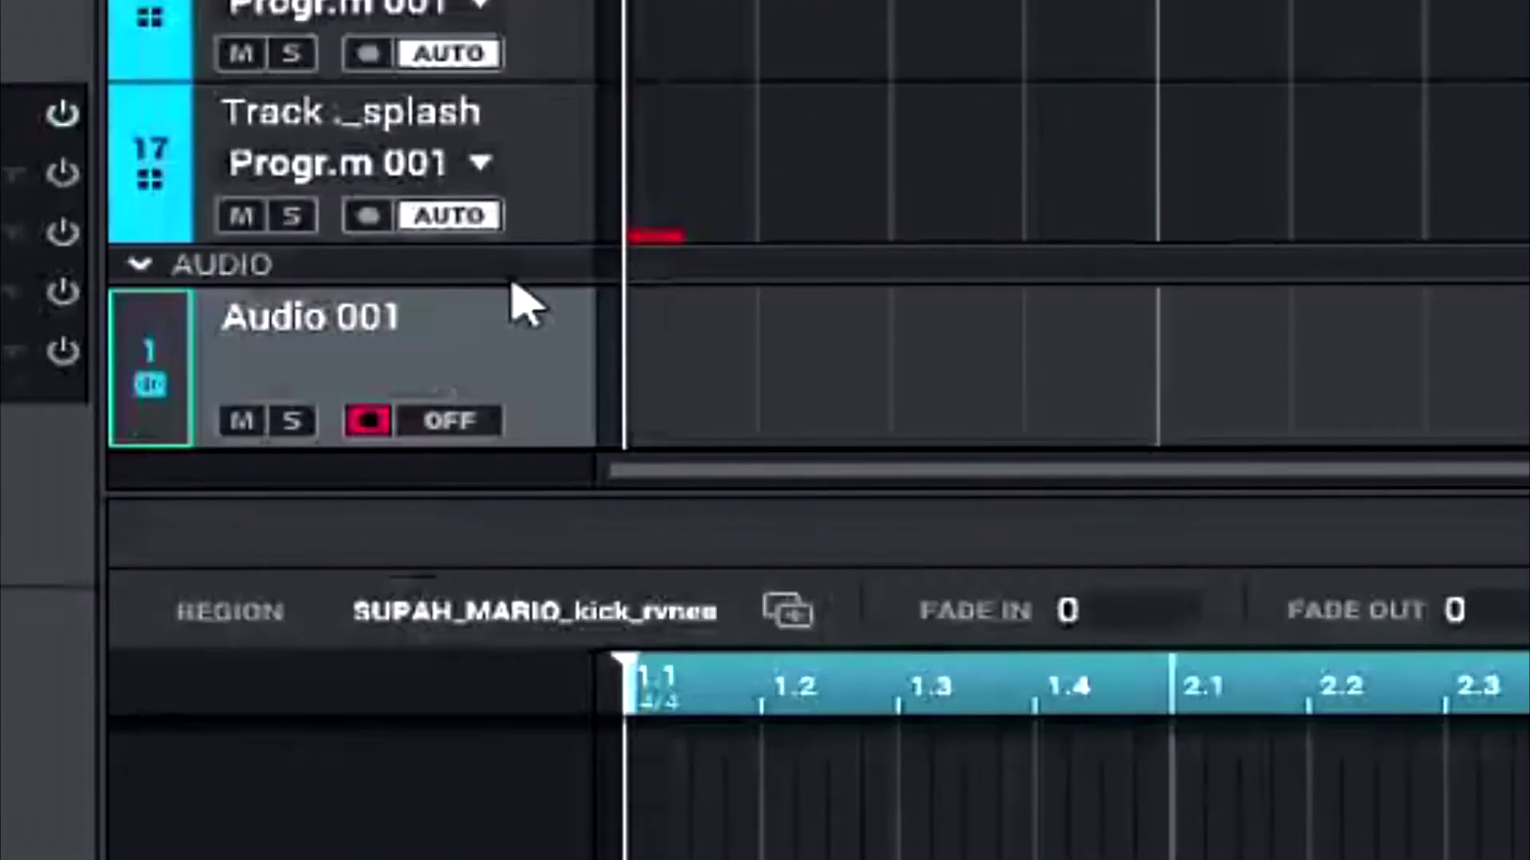
{"action": "scroll", "coordinate": [516, 304], "scroll_direction": "down", "scroll_amount": 1}
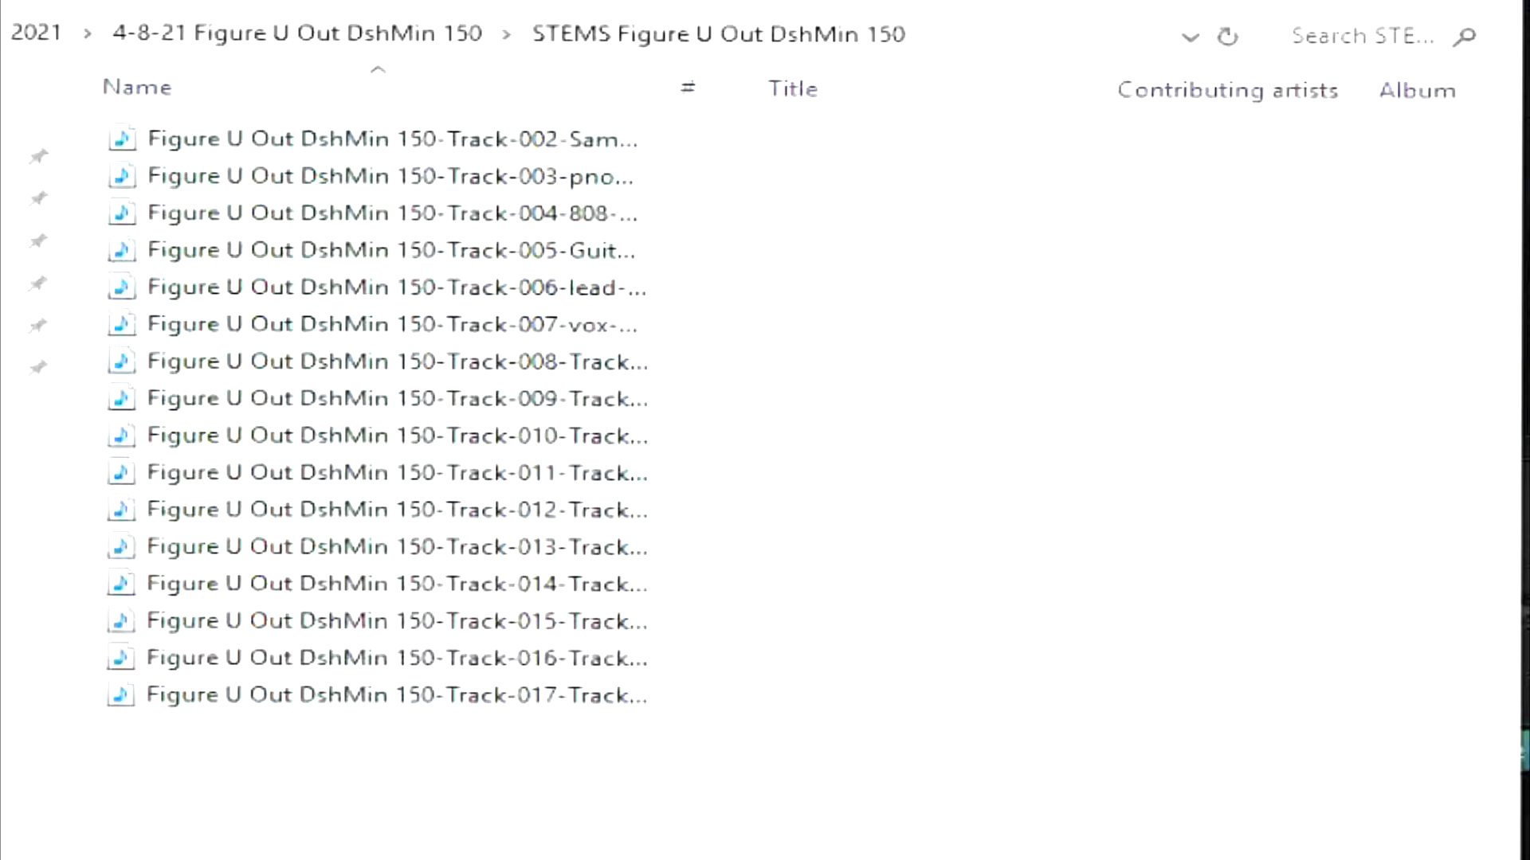
- Create a subfolder with the default name in the STEMS folder and copy the Track-002 to Track-017 stems into it
{"action": "key", "text": "ctrl+shift+n"}
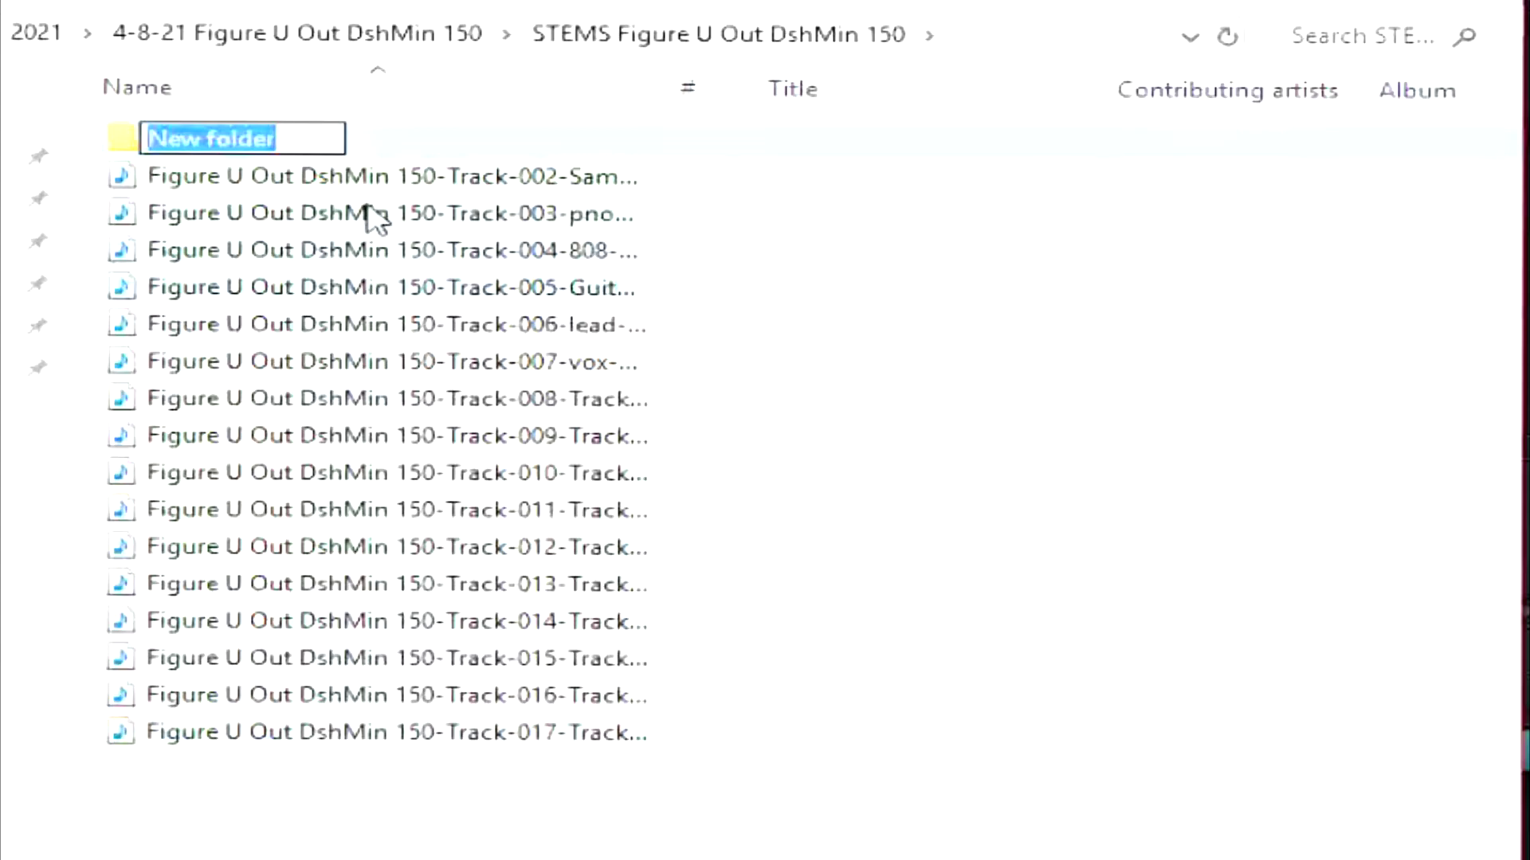
{"action": "left_click", "coordinate": [365, 189]}
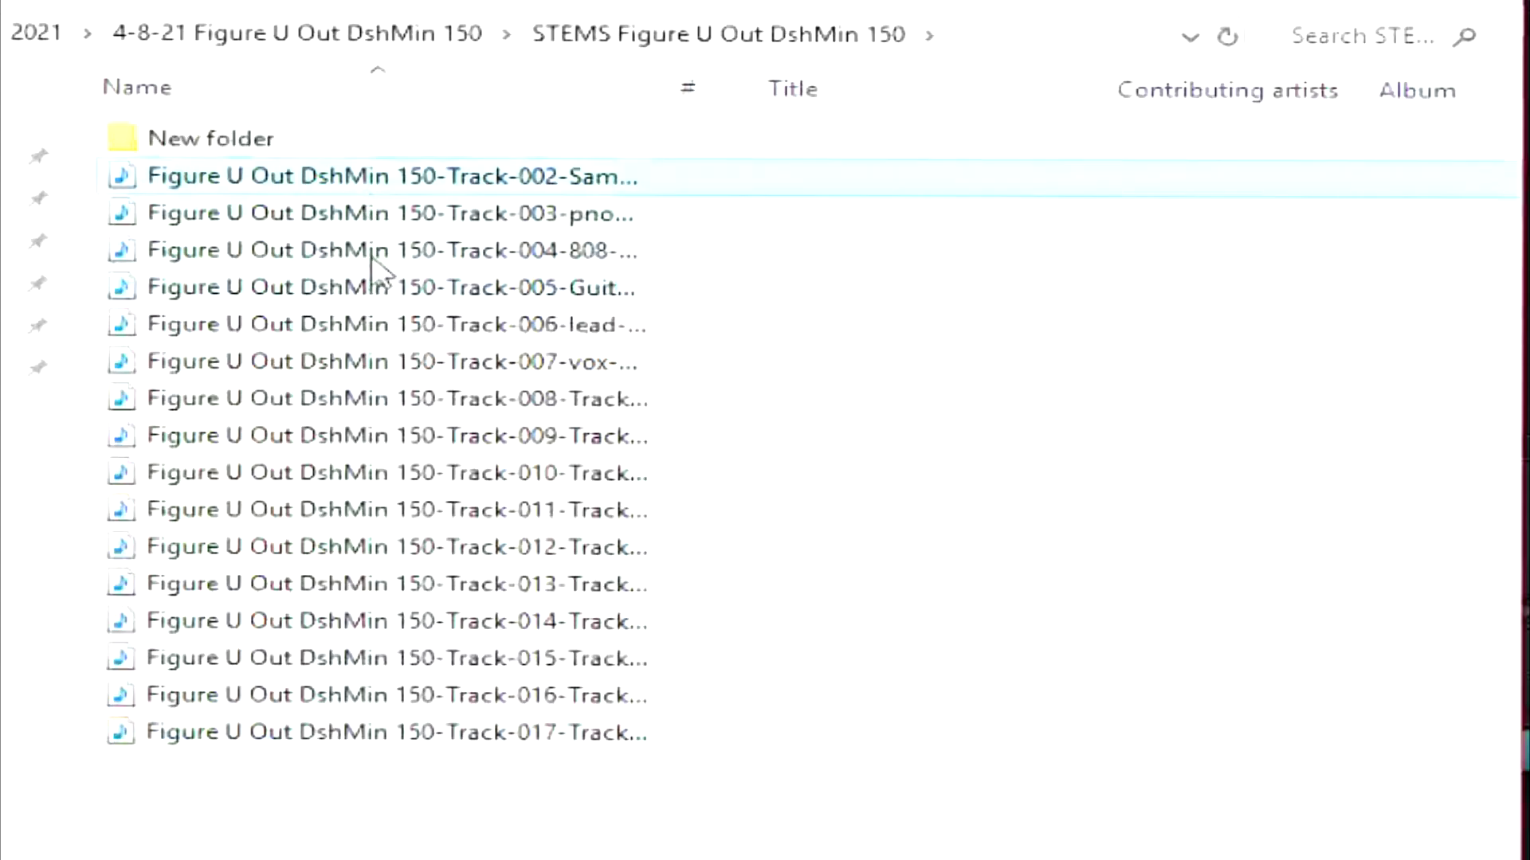
{"action": "left_click", "coordinate": [453, 741], "text": "shift"}
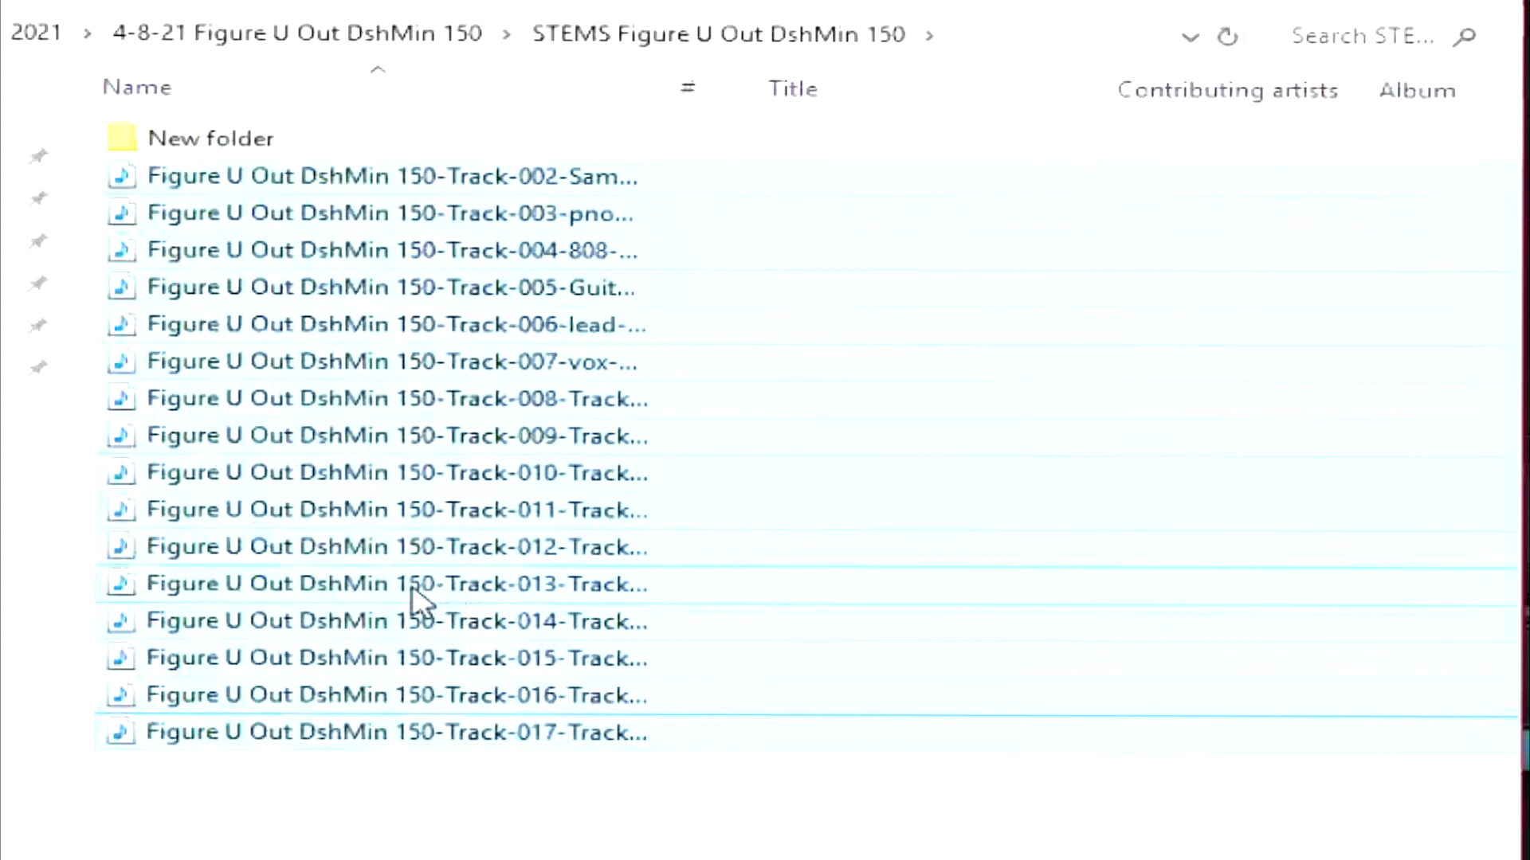
{"action": "right_click", "coordinate": [296, 272]}
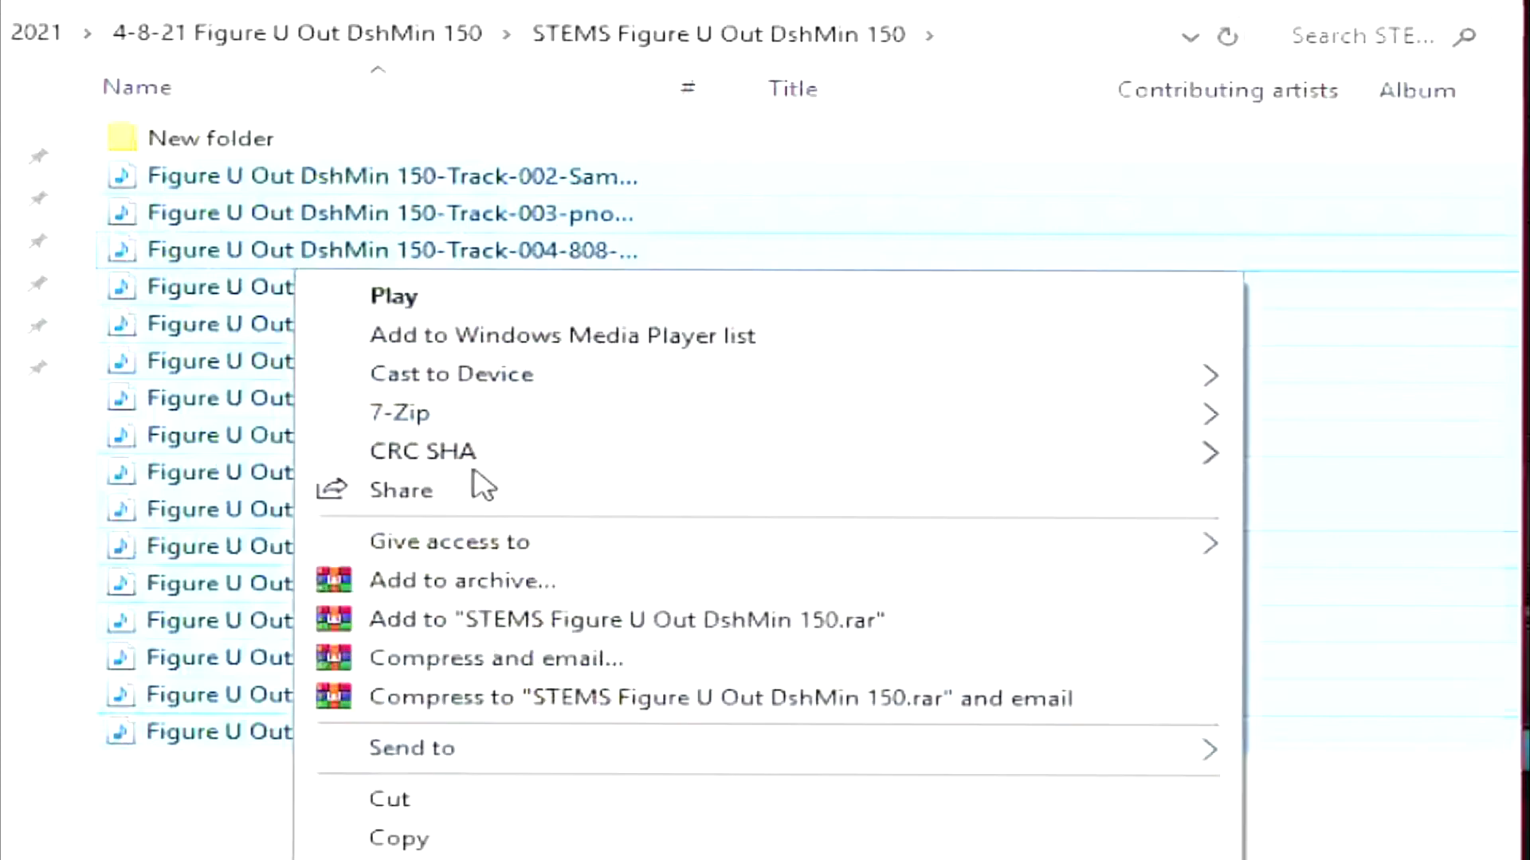
{"action": "left_click", "coordinate": [468, 841]}
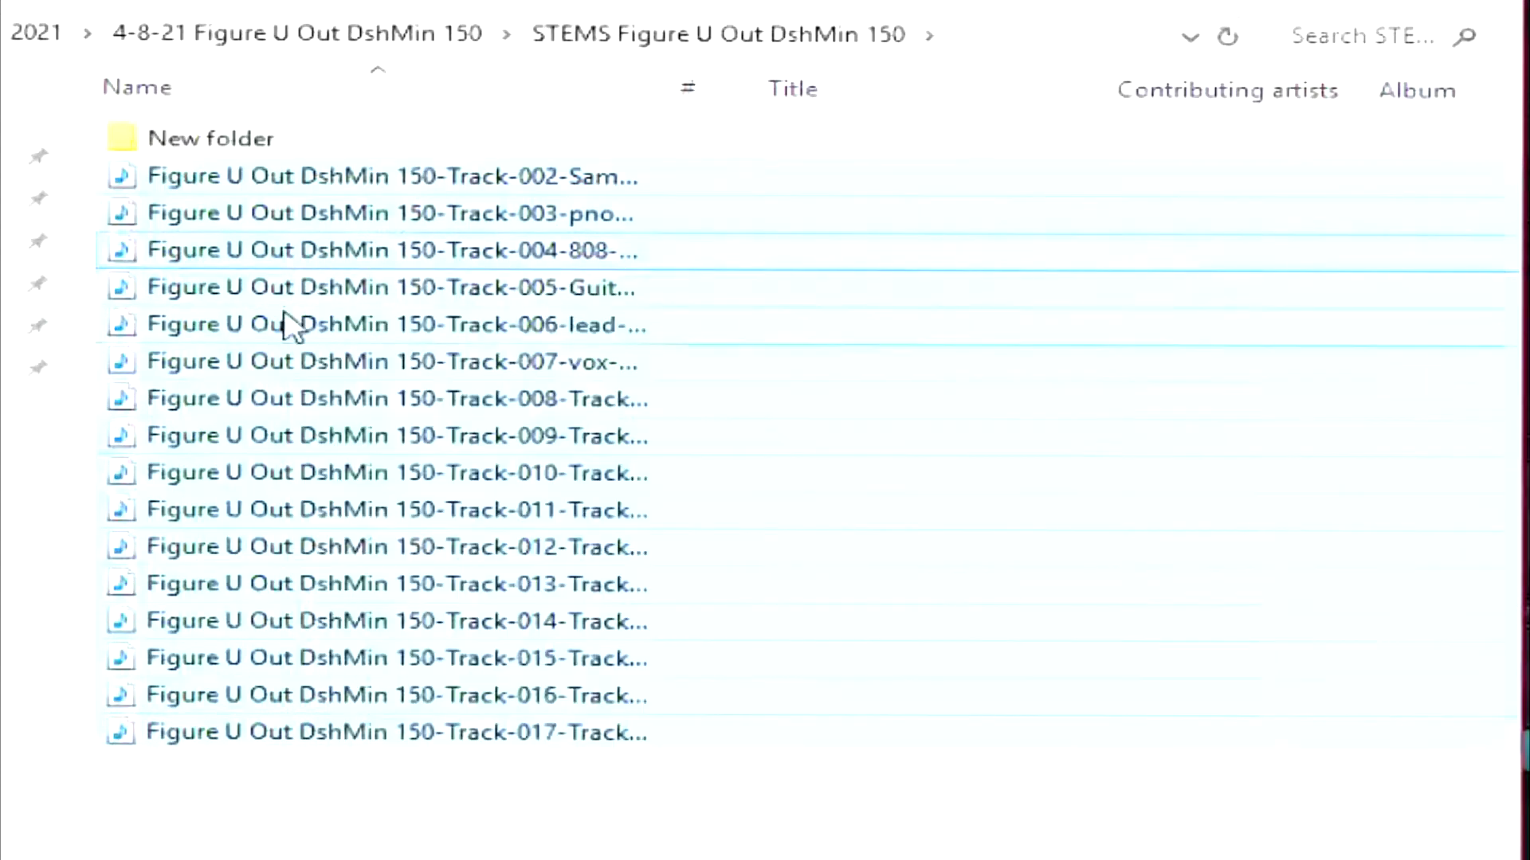
{"action": "double_click", "coordinate": [249, 148]}
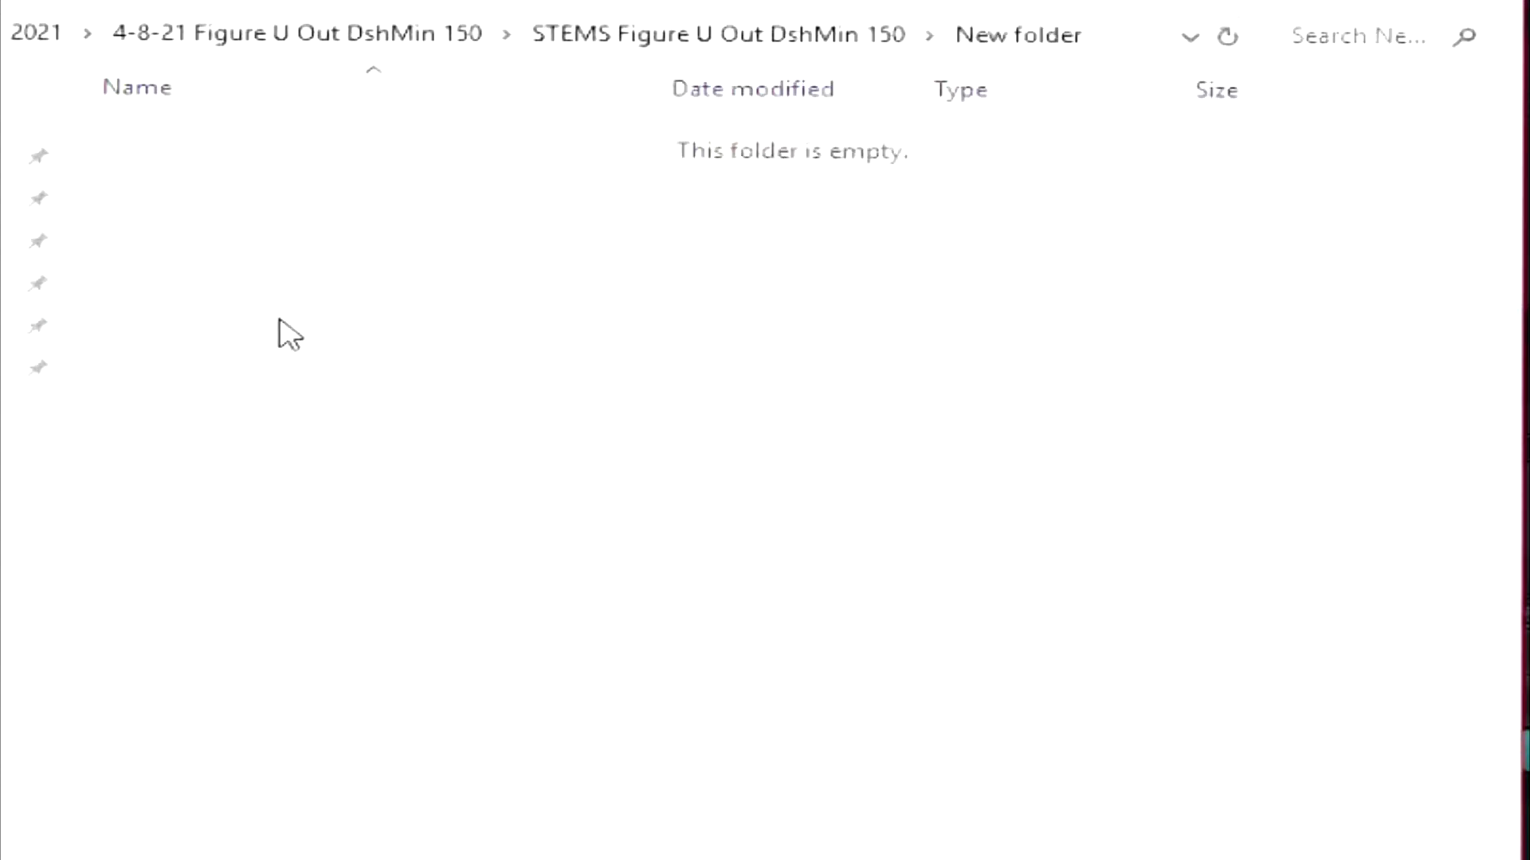
{"action": "right_click", "coordinate": [281, 321]}
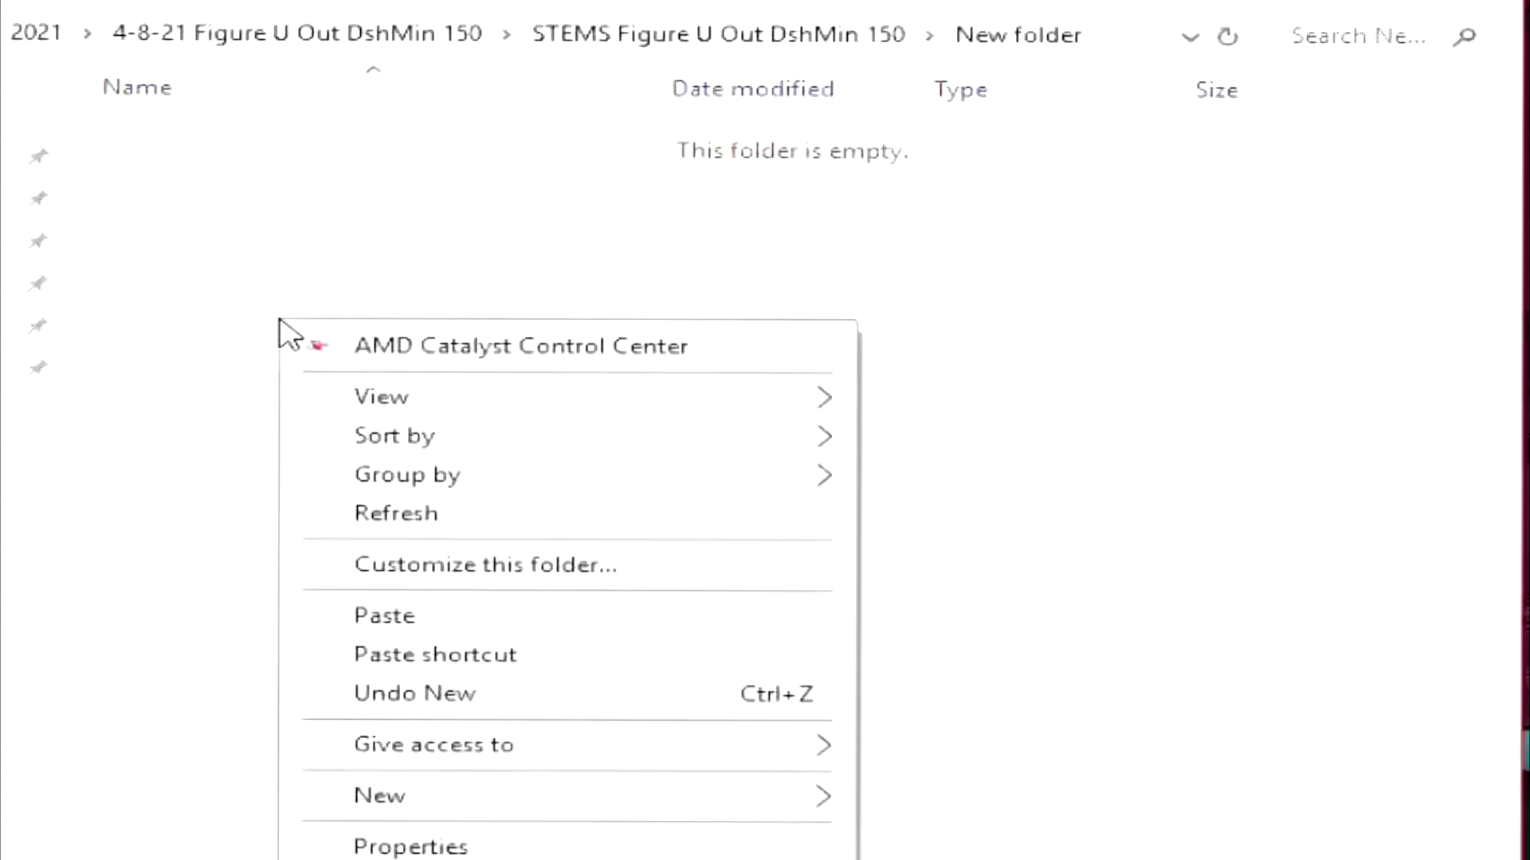
{"action": "left_click", "coordinate": [476, 627]}
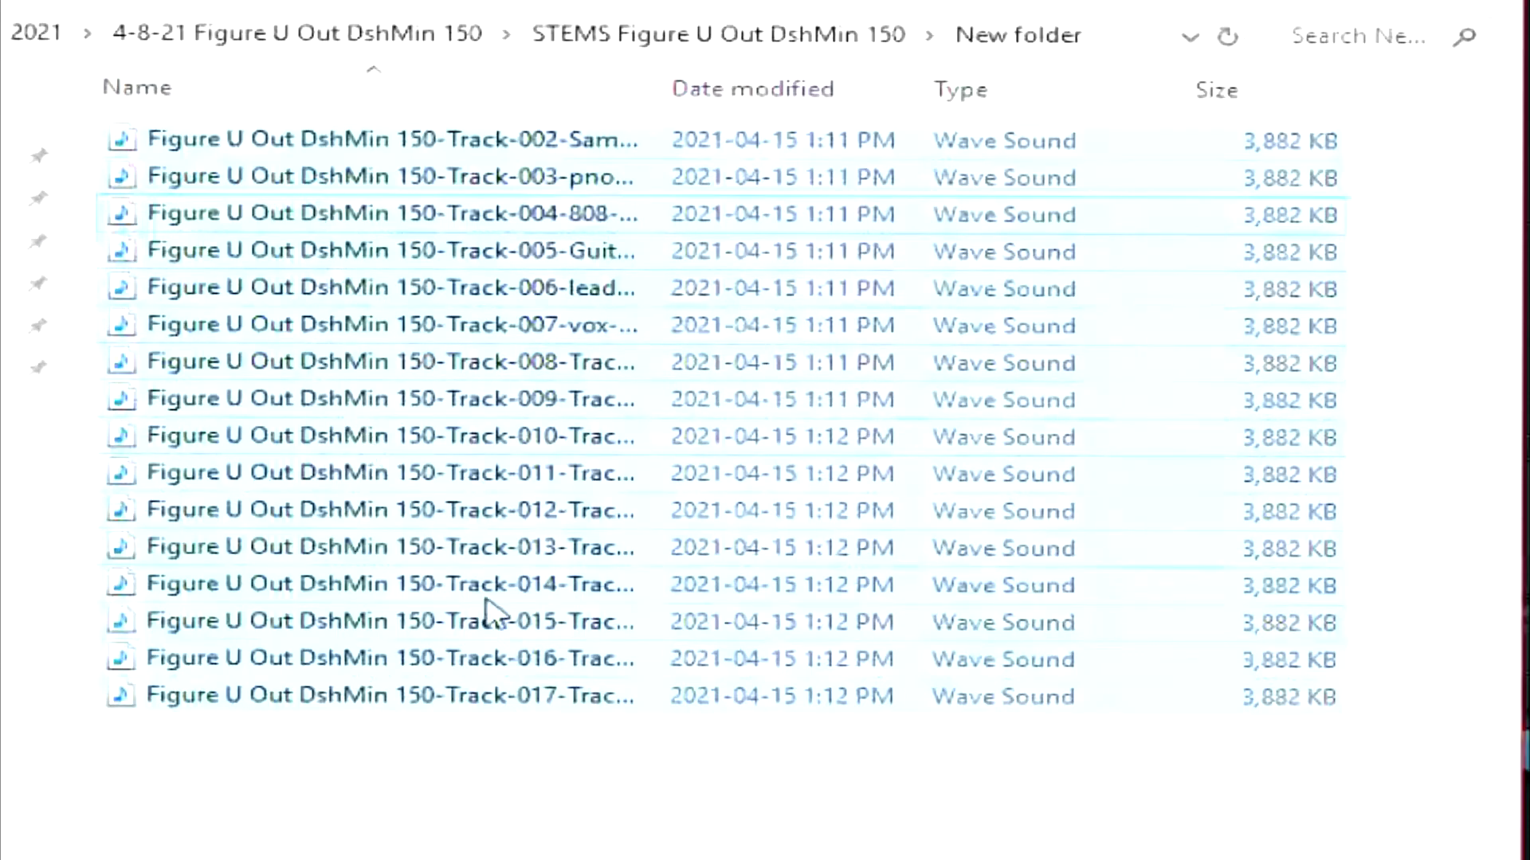
- Check the original stems in the parent folder, then reopen the new subfolder and widen its name column
{"action": "key", "text": "alt+d"}
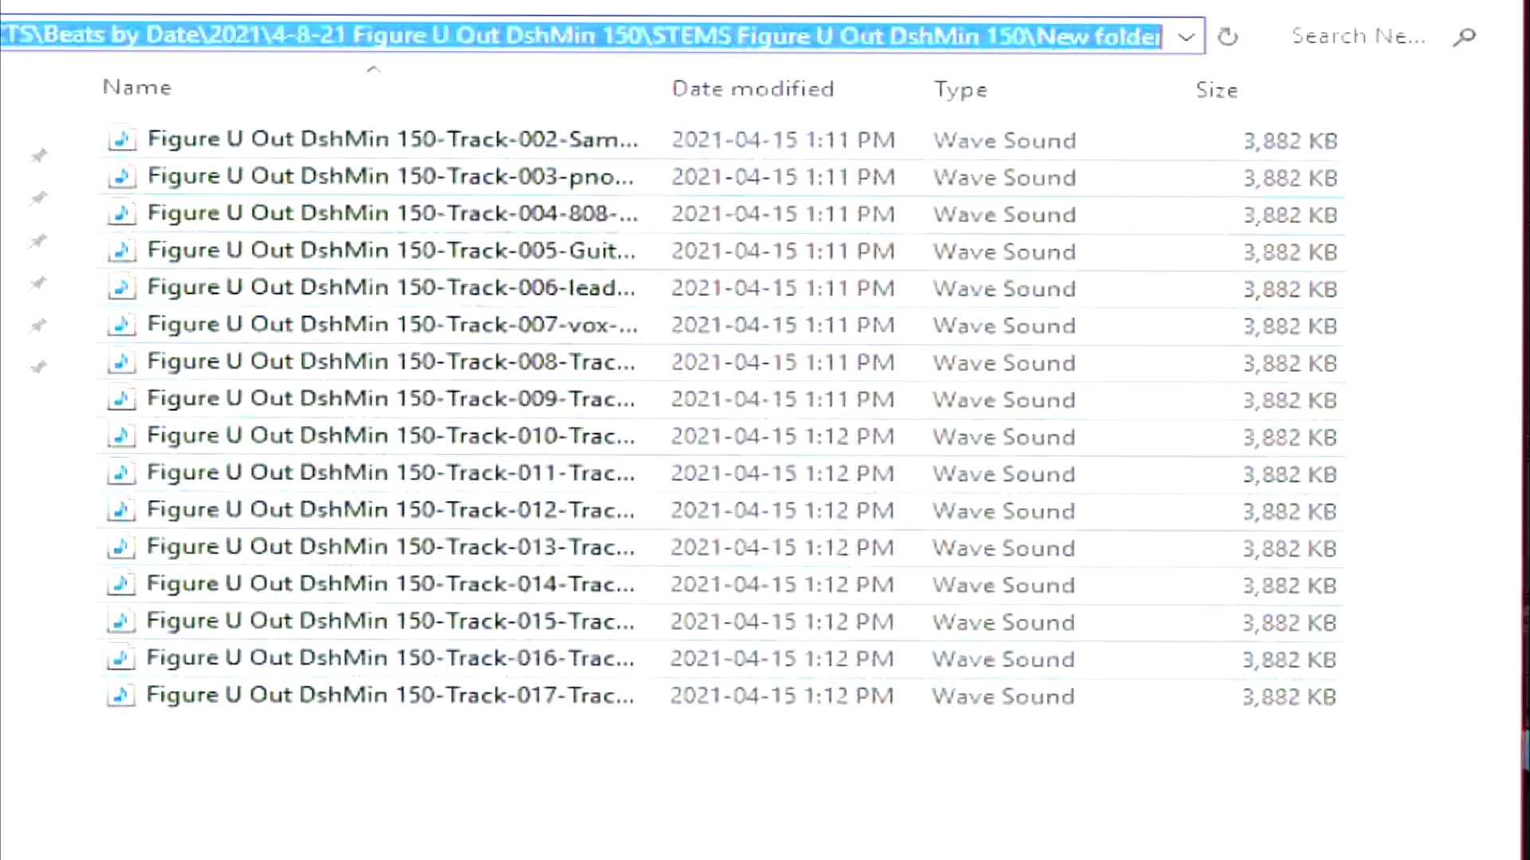
{"action": "key", "text": "alt+Up"}
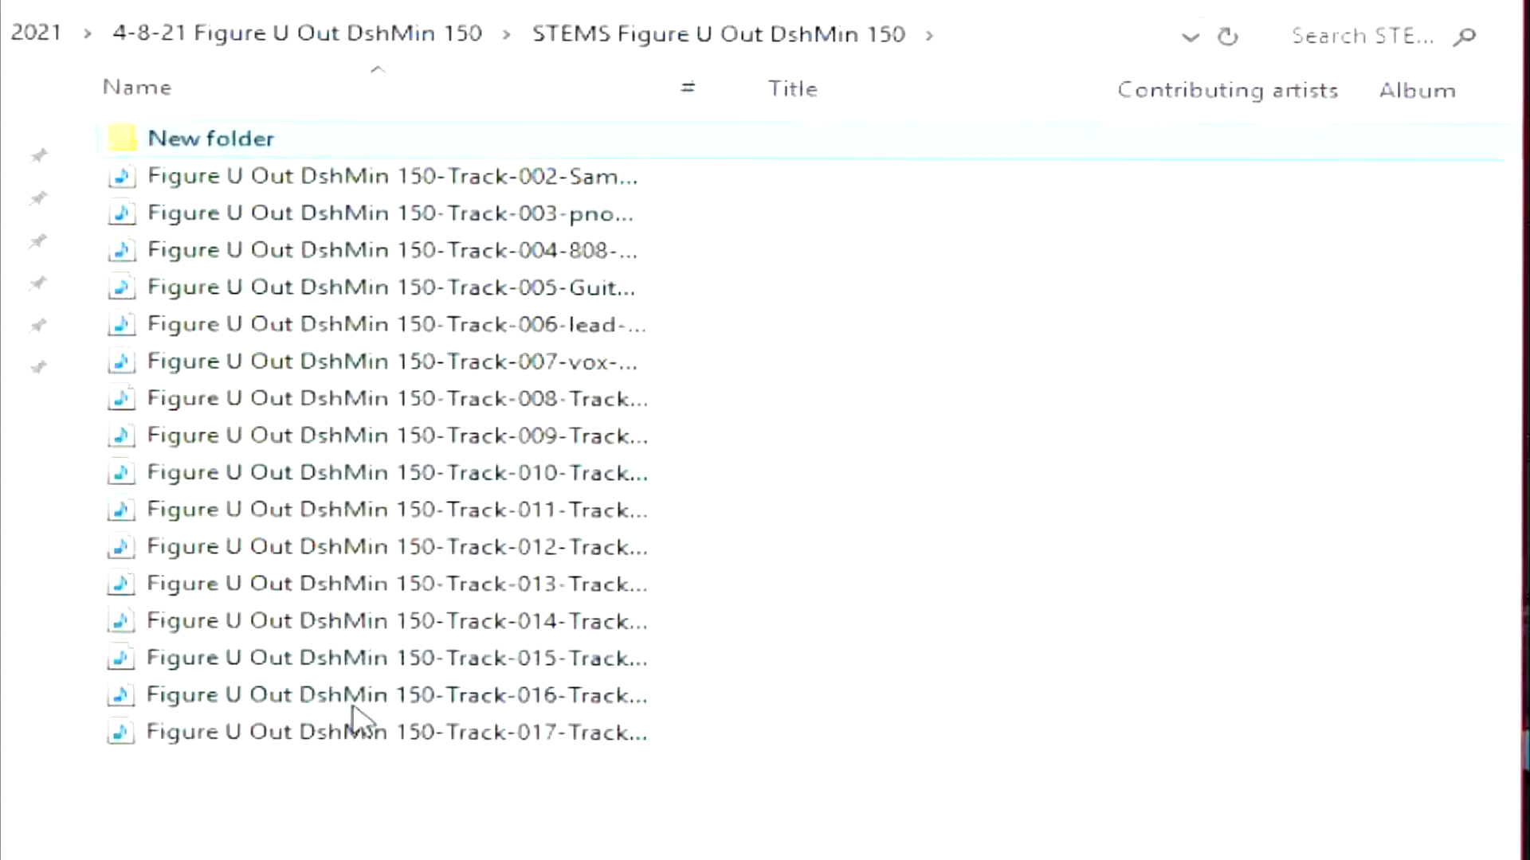
{"action": "double_click", "coordinate": [246, 147]}
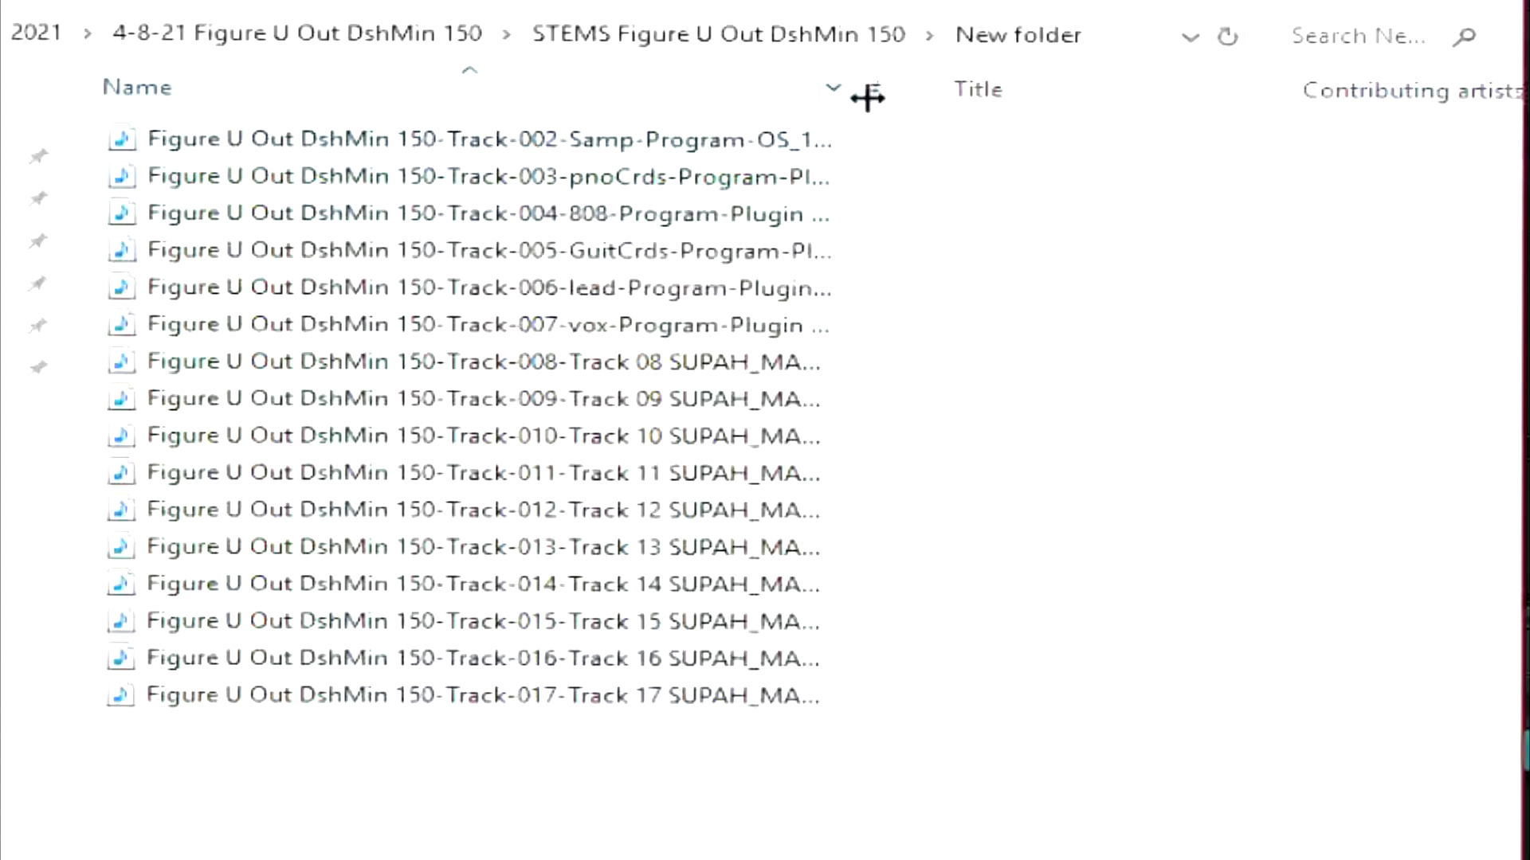
{"action": "left_click_drag", "start_coordinate": [863, 95], "coordinate": [901, 269]}
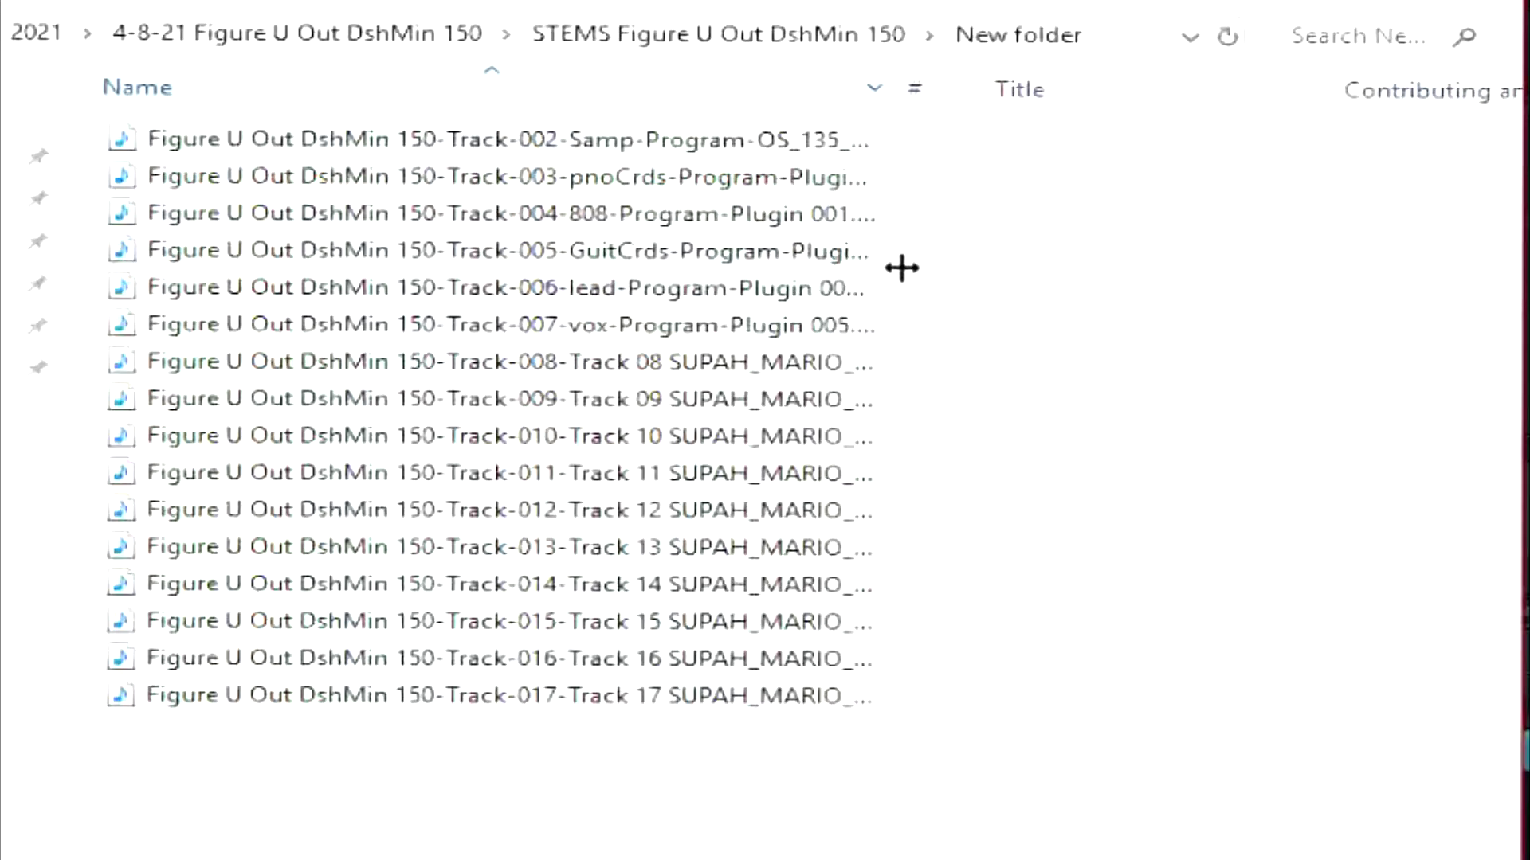
{"action": "left_click_drag", "start_coordinate": [901, 273], "coordinate": [950, 276]}
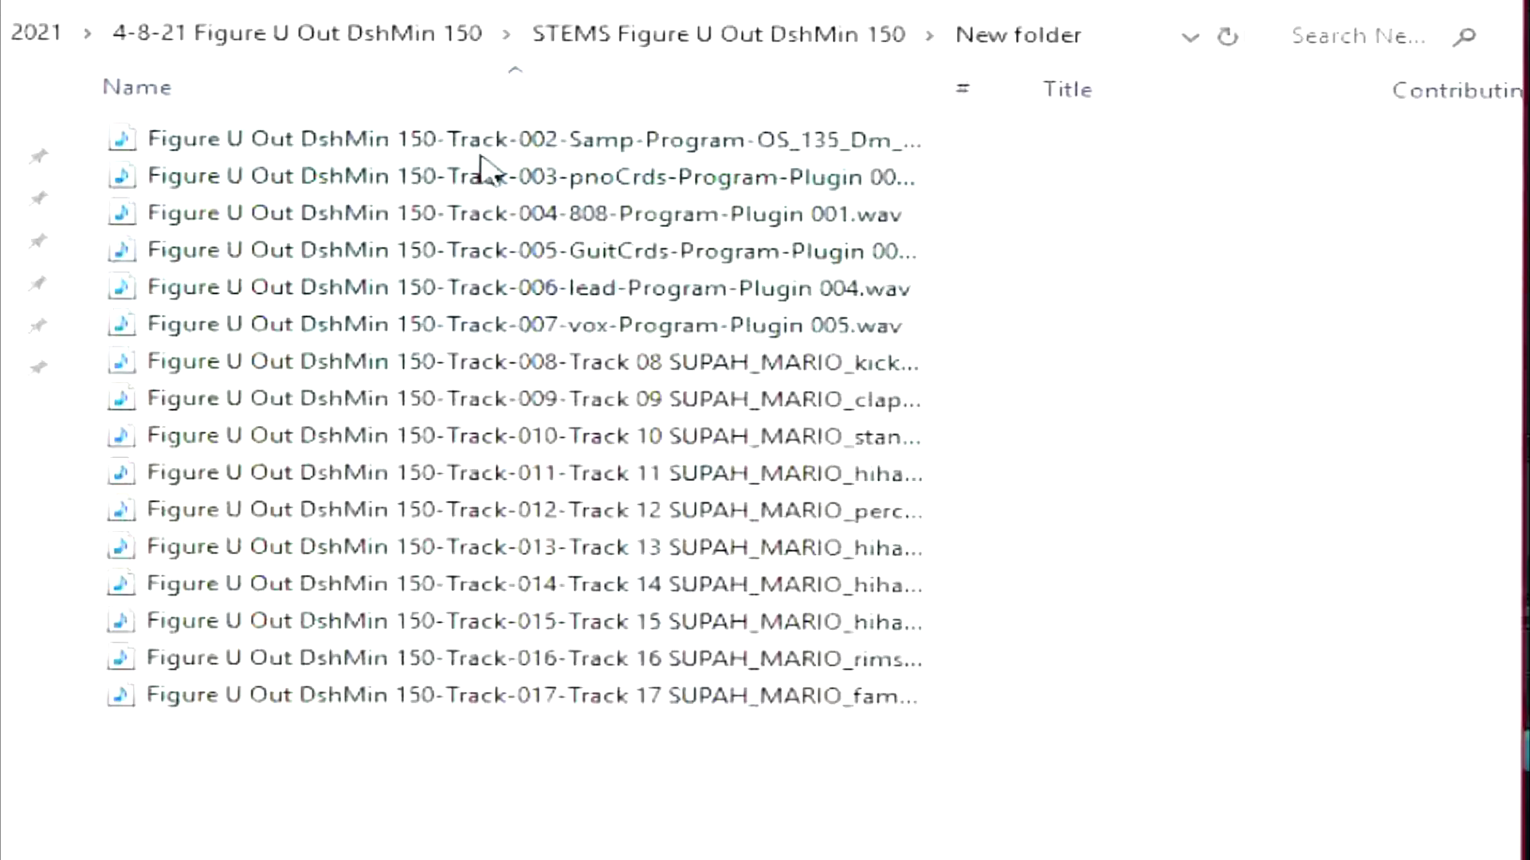
- Rename the copied Track-002 stem as "samp", keeping the .wav extension
{"action": "left_click", "coordinate": [440, 144]}
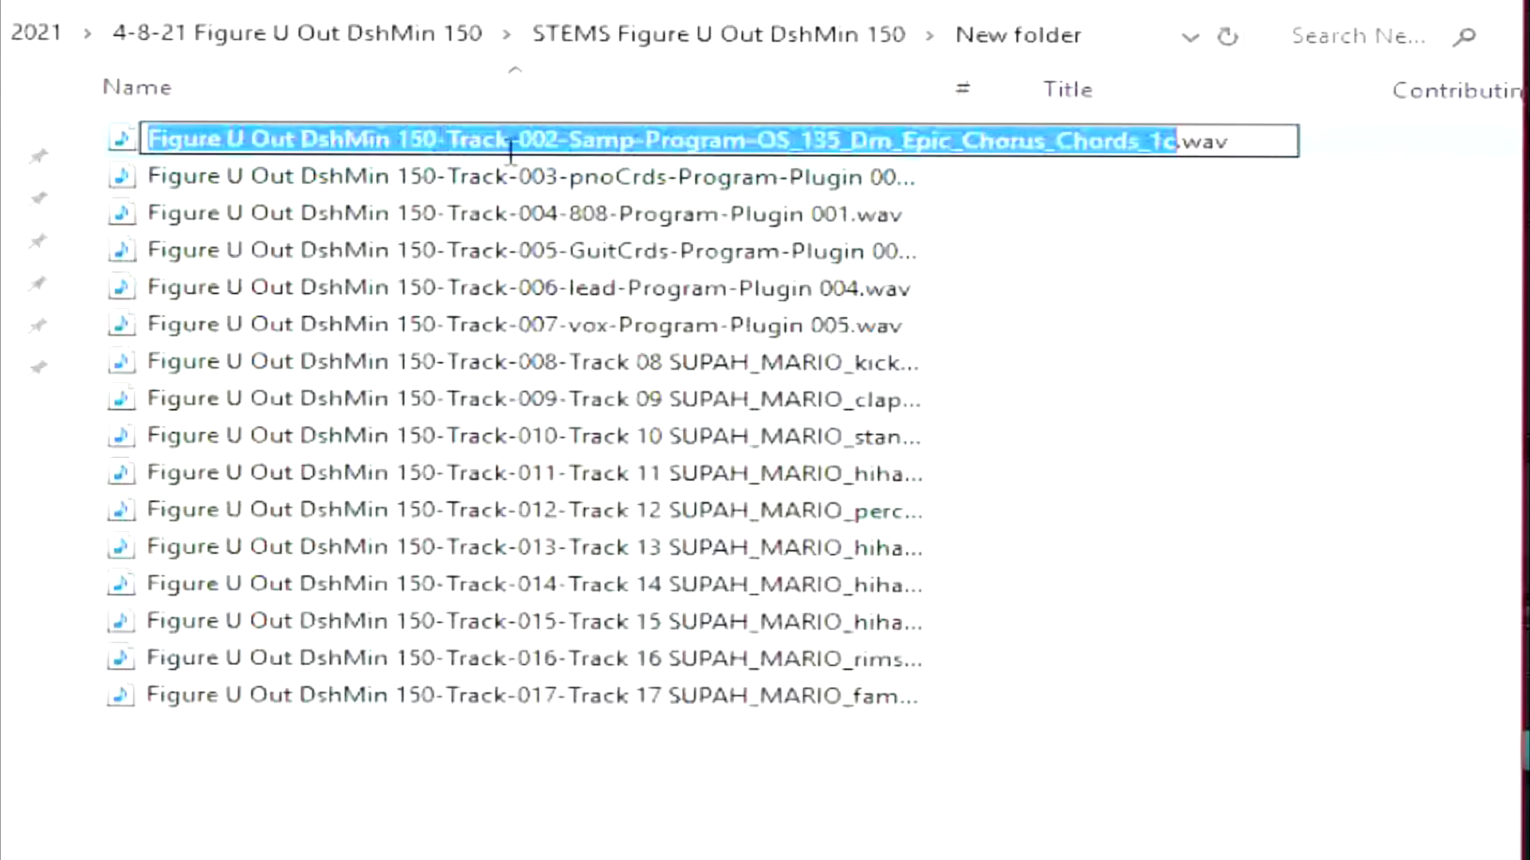
{"action": "type", "text": "SAM"}
{"action": "key", "text": "BackSpace"}
{"action": "key", "text": "BackSpace"}
{"action": "key", "text": "BackSpace"}
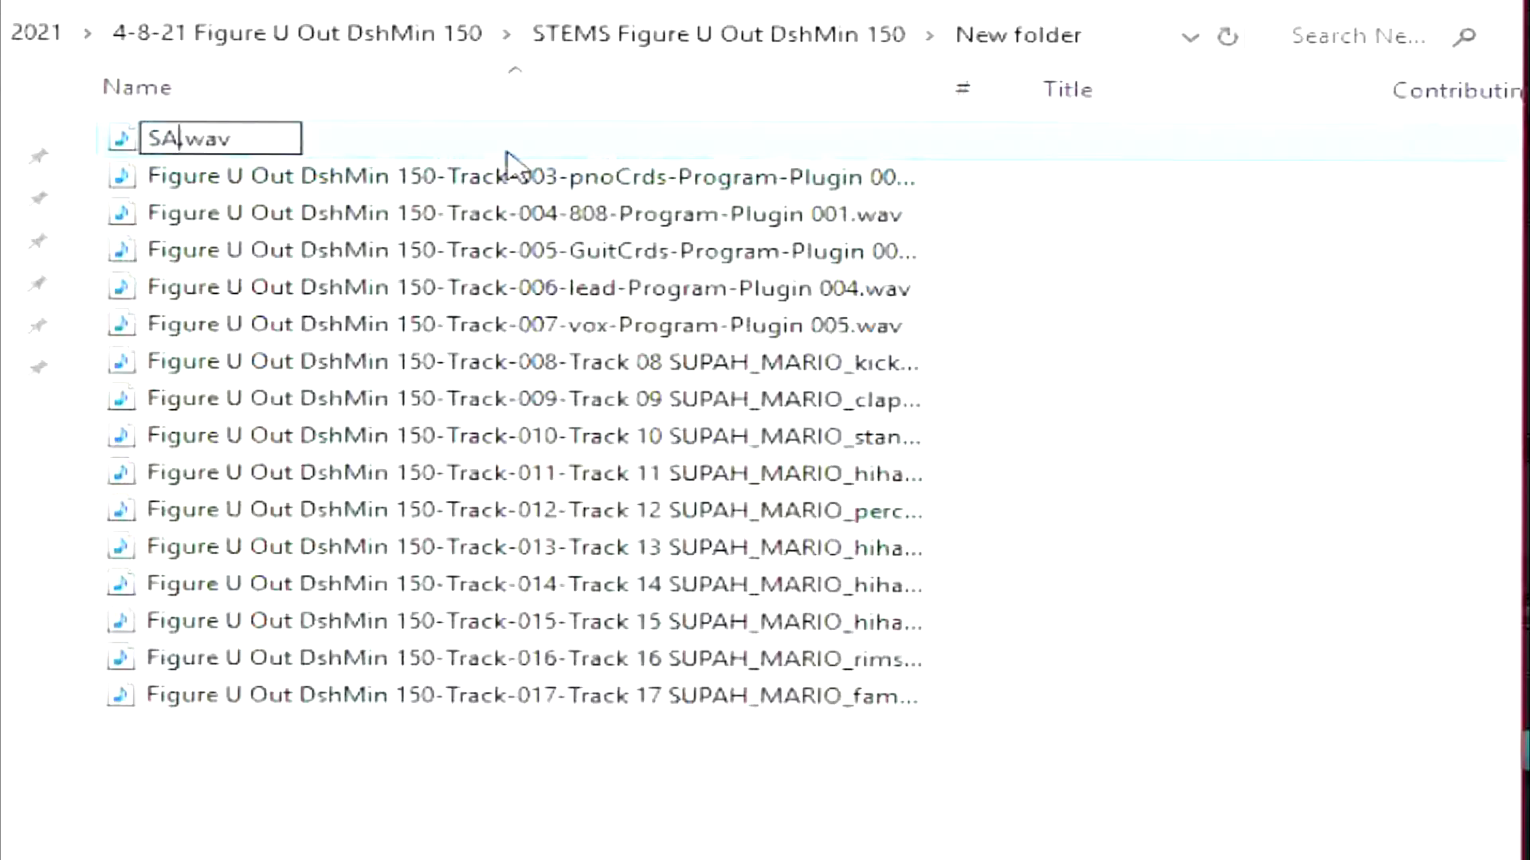
{"action": "type", "text": "samp"}
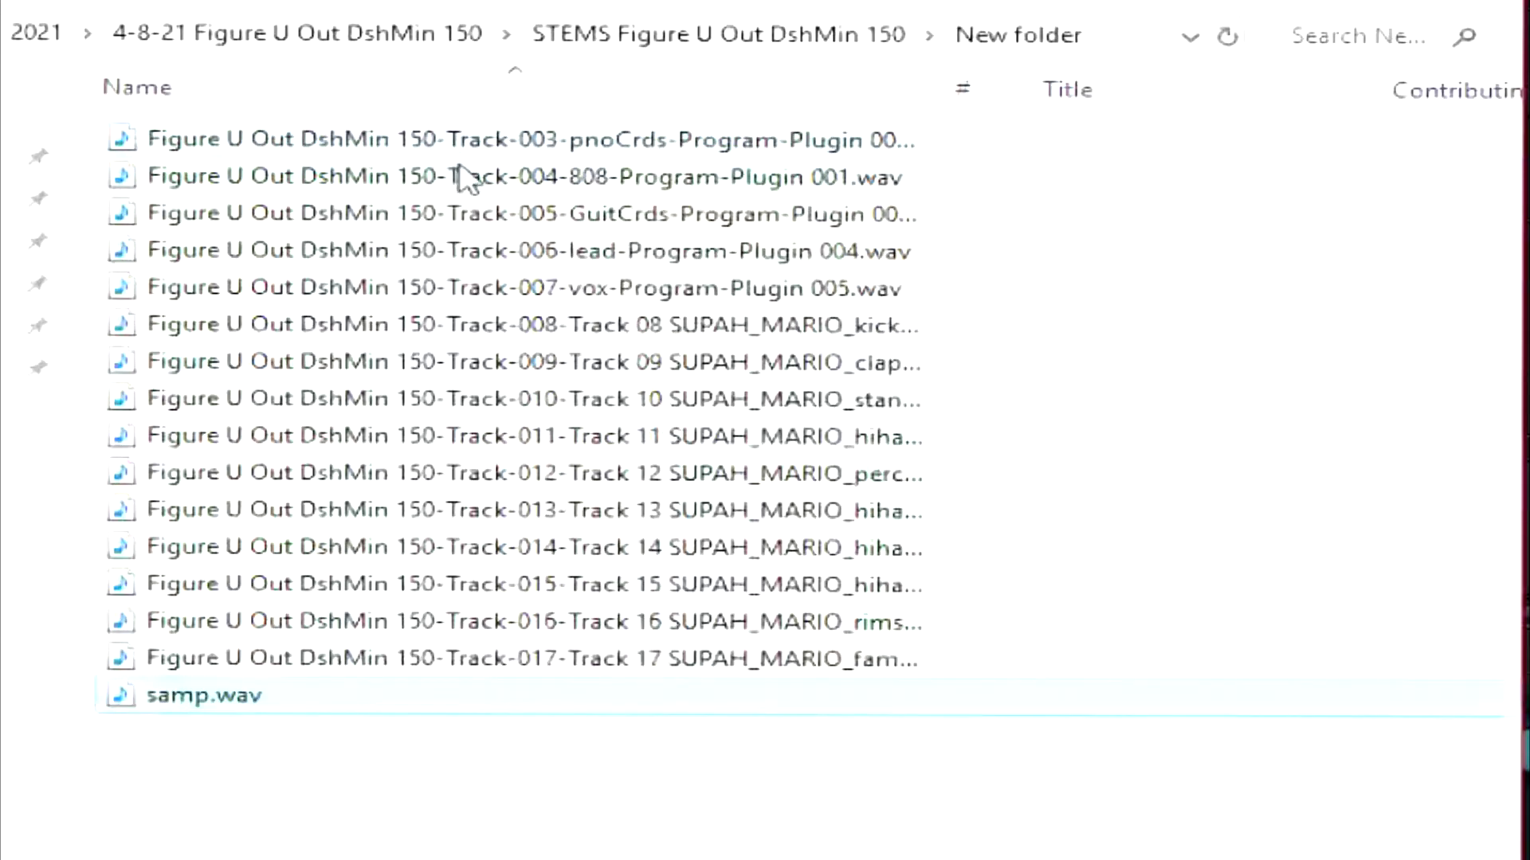
- Rename the copied Track-003 stem as "pnoCrds" and the Track-004 stem as "808", keeping the .wav extensions
{"action": "left_click", "coordinate": [507, 143]}
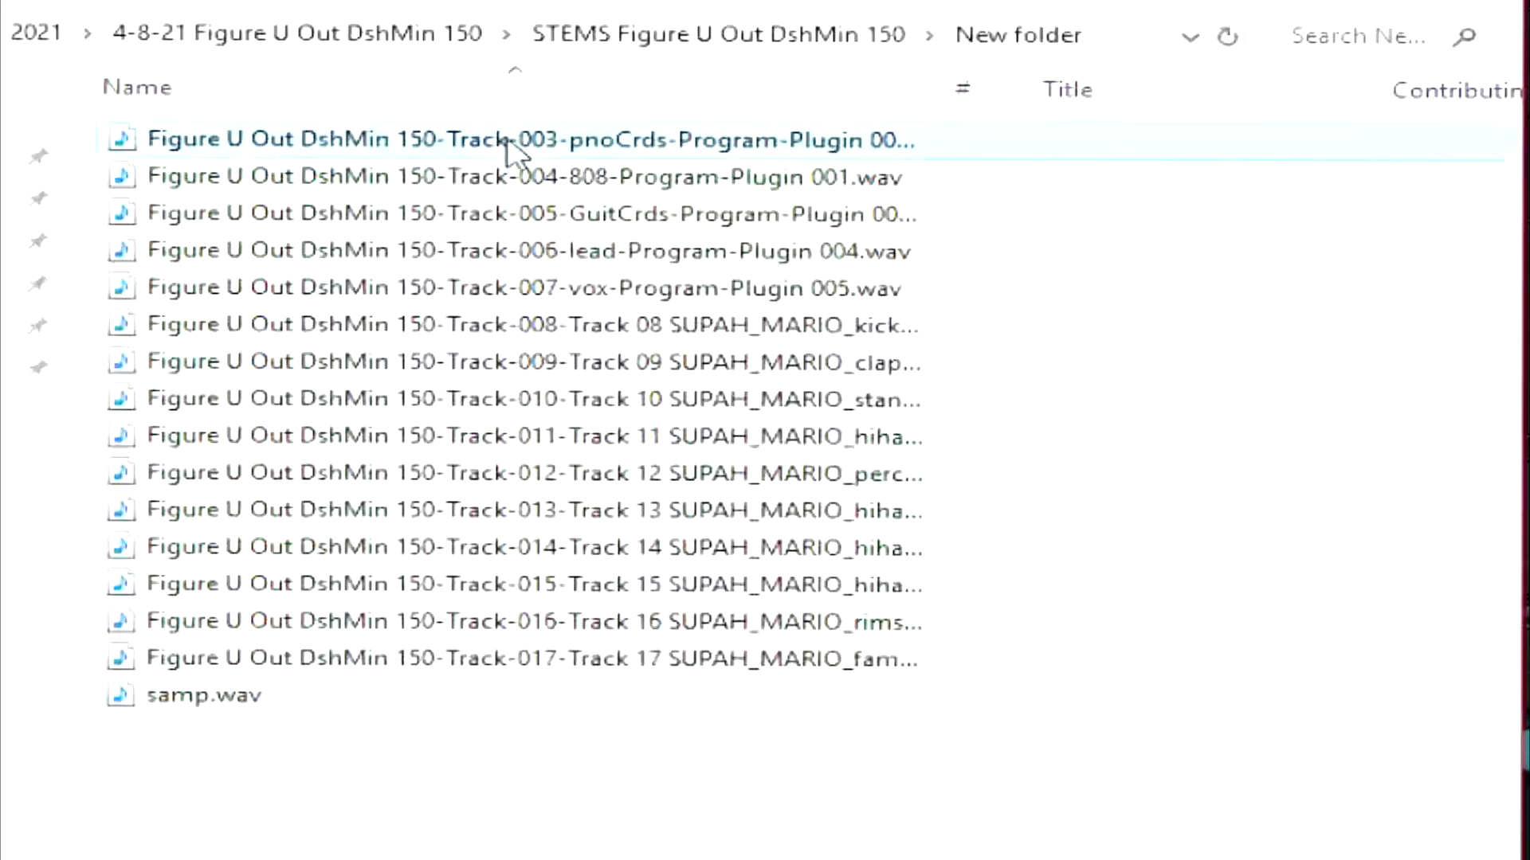
{"action": "left_click", "coordinate": [409, 152]}
{"action": "type", "text": "pnoCrds"}
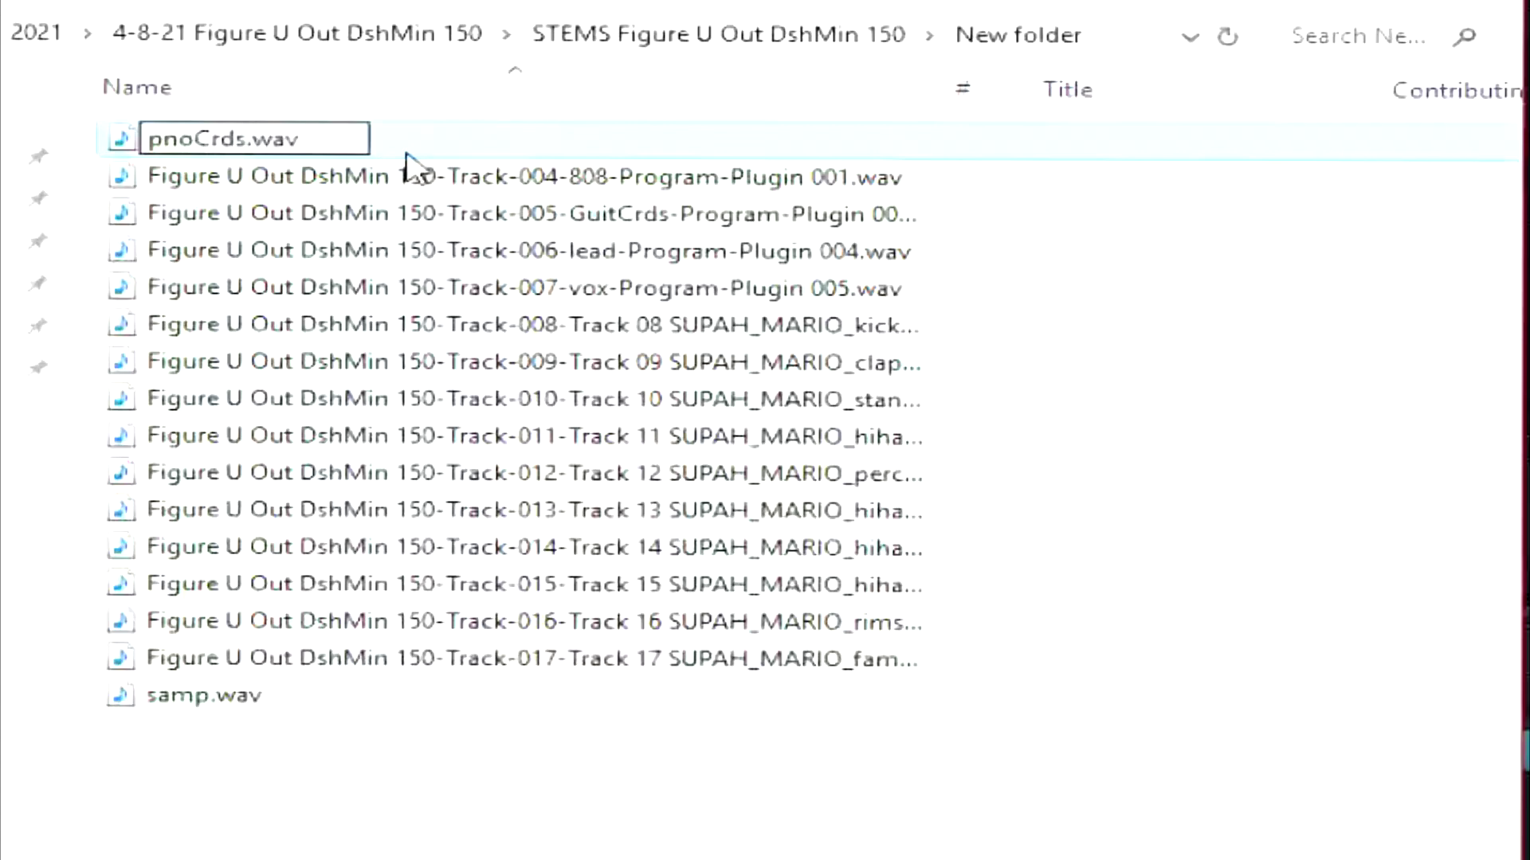
{"action": "key", "text": "Return"}
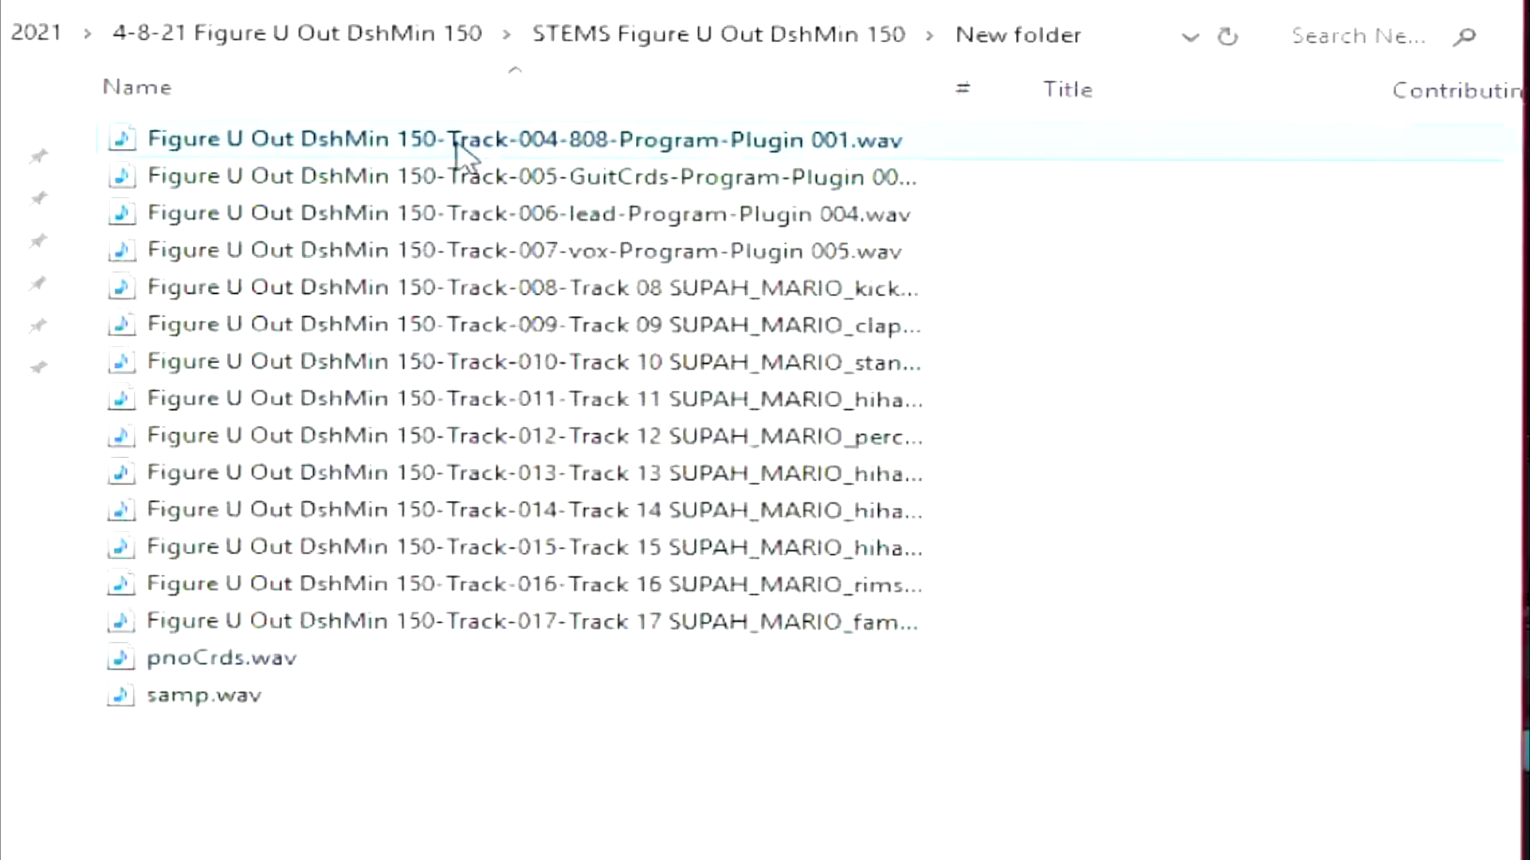
{"action": "key", "text": "F2"}
{"action": "type", "text": "808"}
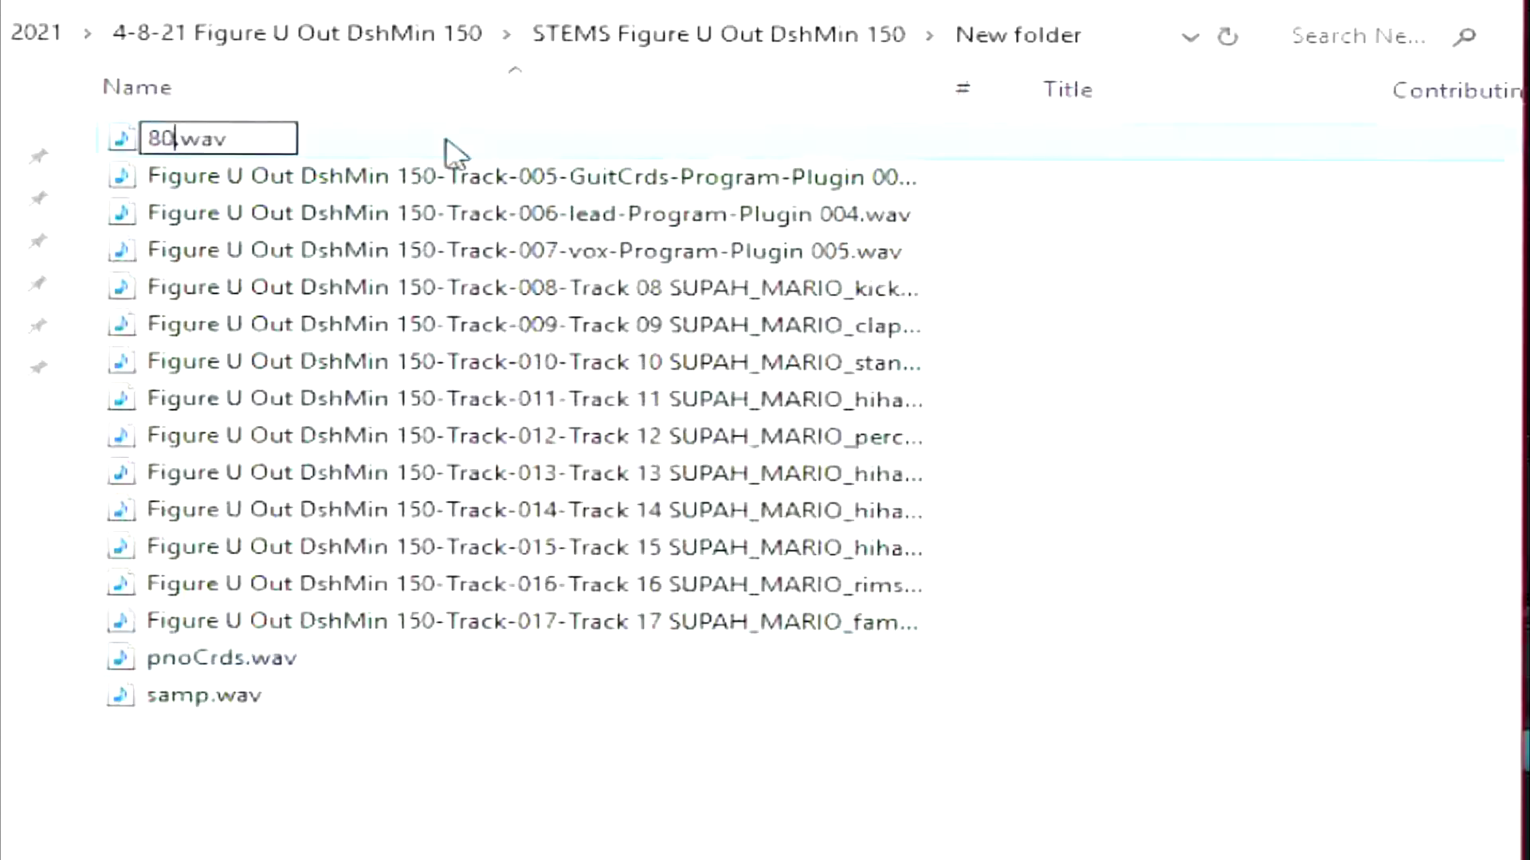
{"action": "key", "text": "Return"}
- Rename the copied Track-005 stem as "guitCrds" and the Track-006 stem as "lead", keeping the .wav extensions
{"action": "left_click", "coordinate": [492, 187]}
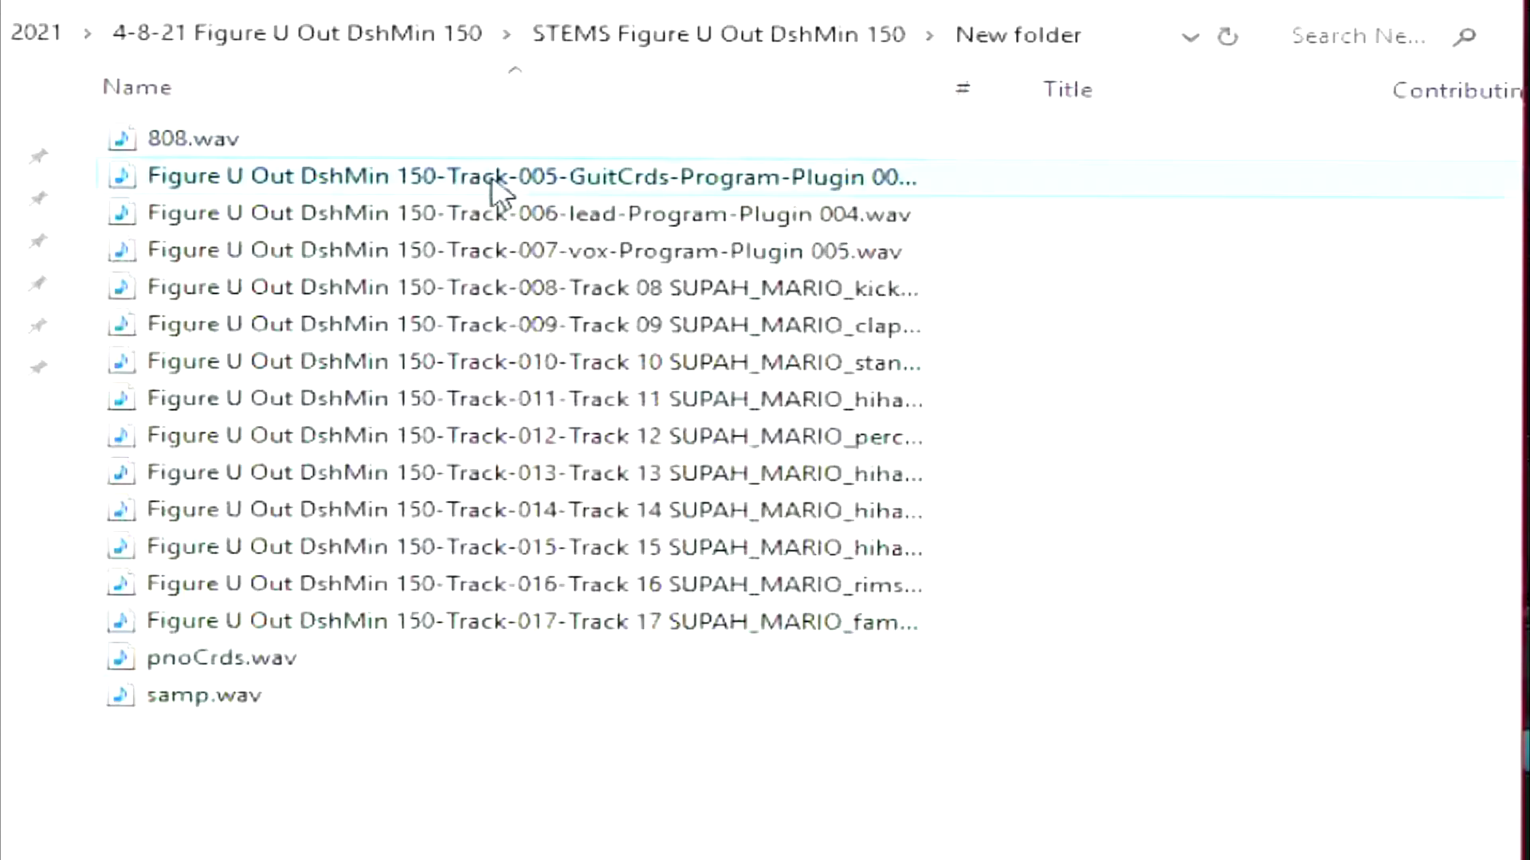
{"action": "key", "text": "F2"}
{"action": "type", "text": "guitCrds"}
{"action": "key", "text": "Return"}
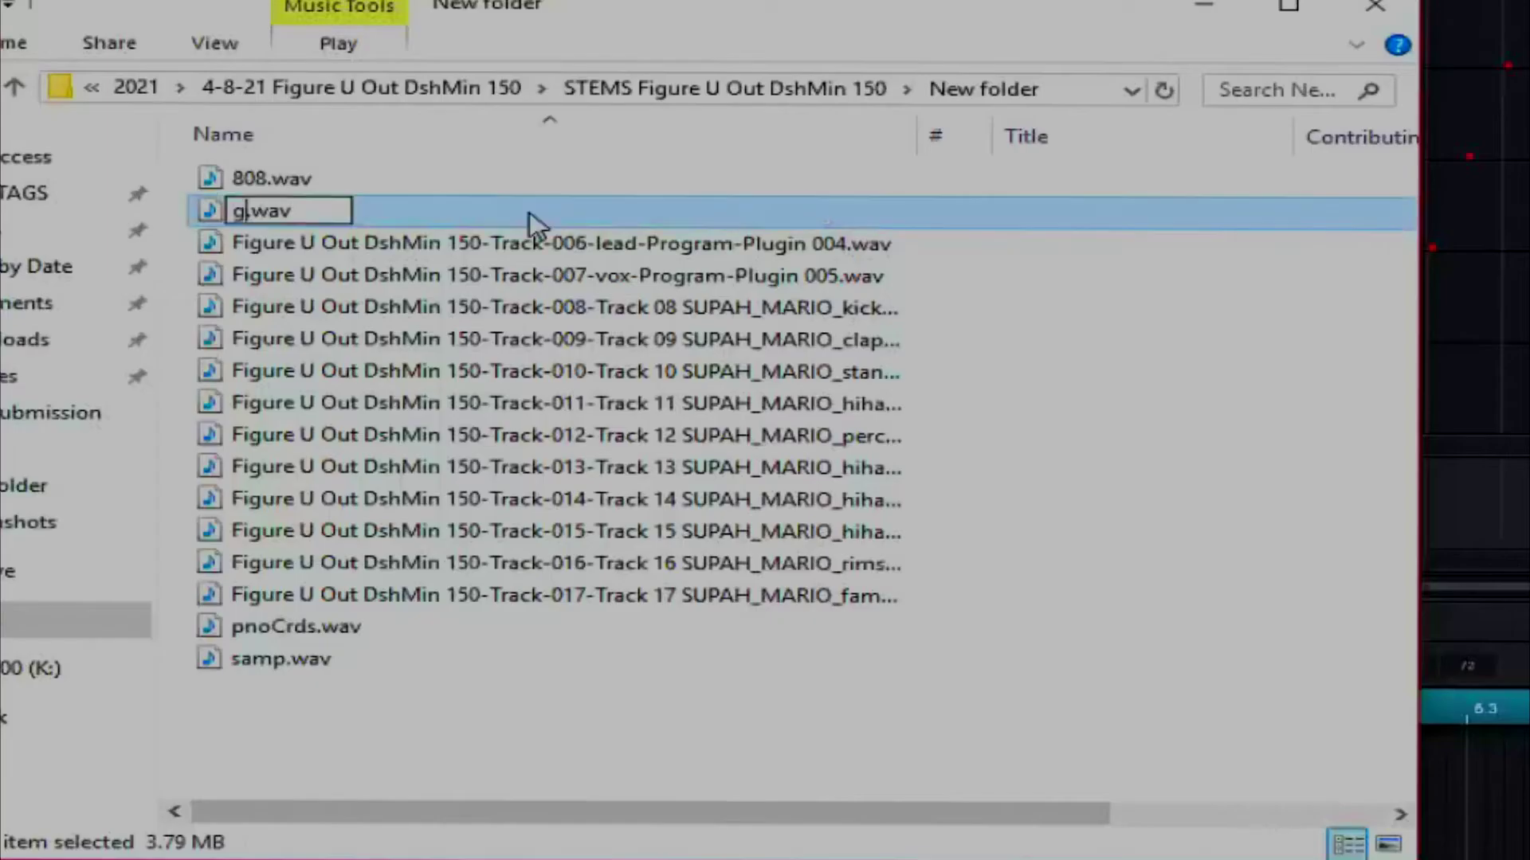
{"action": "left_click", "coordinate": [530, 212]}
{"action": "key", "text": "F2"}
{"action": "type", "text": "lead"}
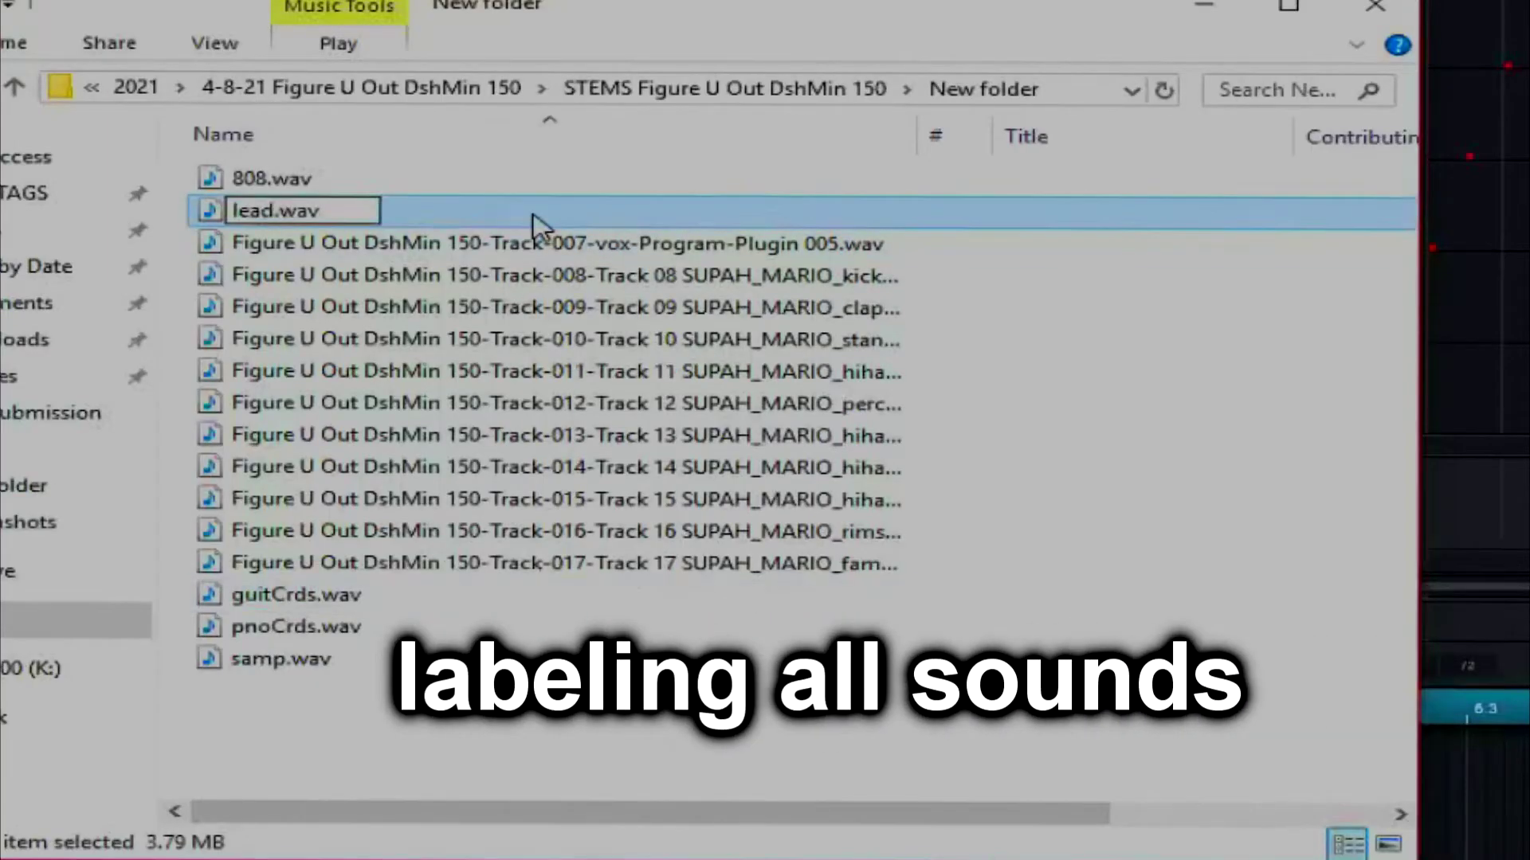
{"action": "key", "text": "Return"}
- Rename the copied Track-007 stem as "vox", keeping the .wav extension
{"action": "left_click", "coordinate": [530, 212]}
{"action": "key", "text": "F2"}
{"action": "type", "text": "vox"}
{"action": "key", "text": "Return"}
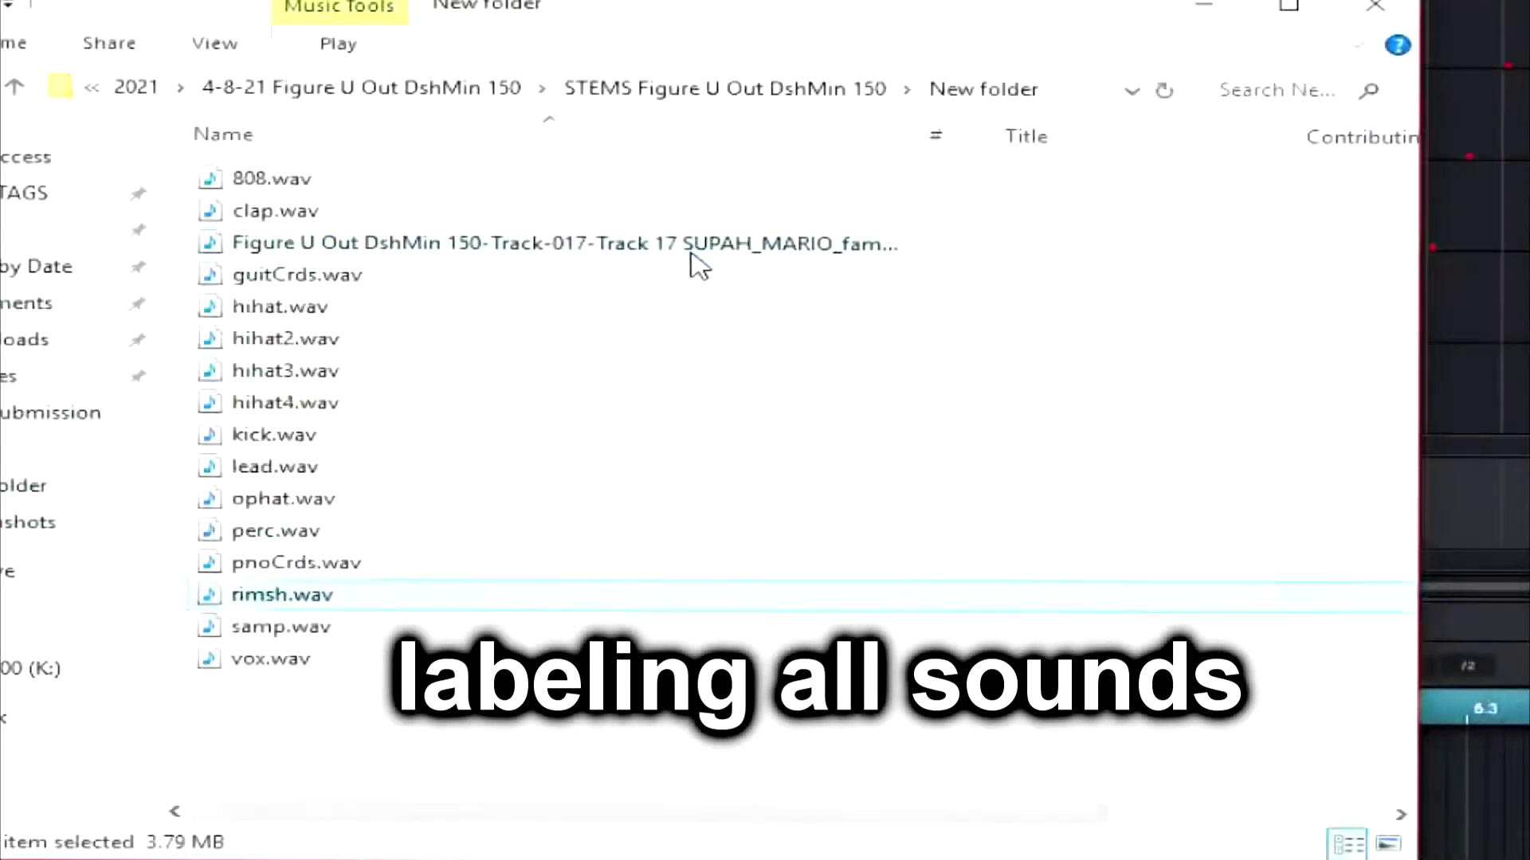
- Rename the copied Track-017 stem as "crash", keeping the .wav extension
{"action": "left_click", "coordinate": [603, 254]}
{"action": "key", "text": "F2"}
{"action": "type", "text": "crash"}
{"action": "key", "text": "Return"}
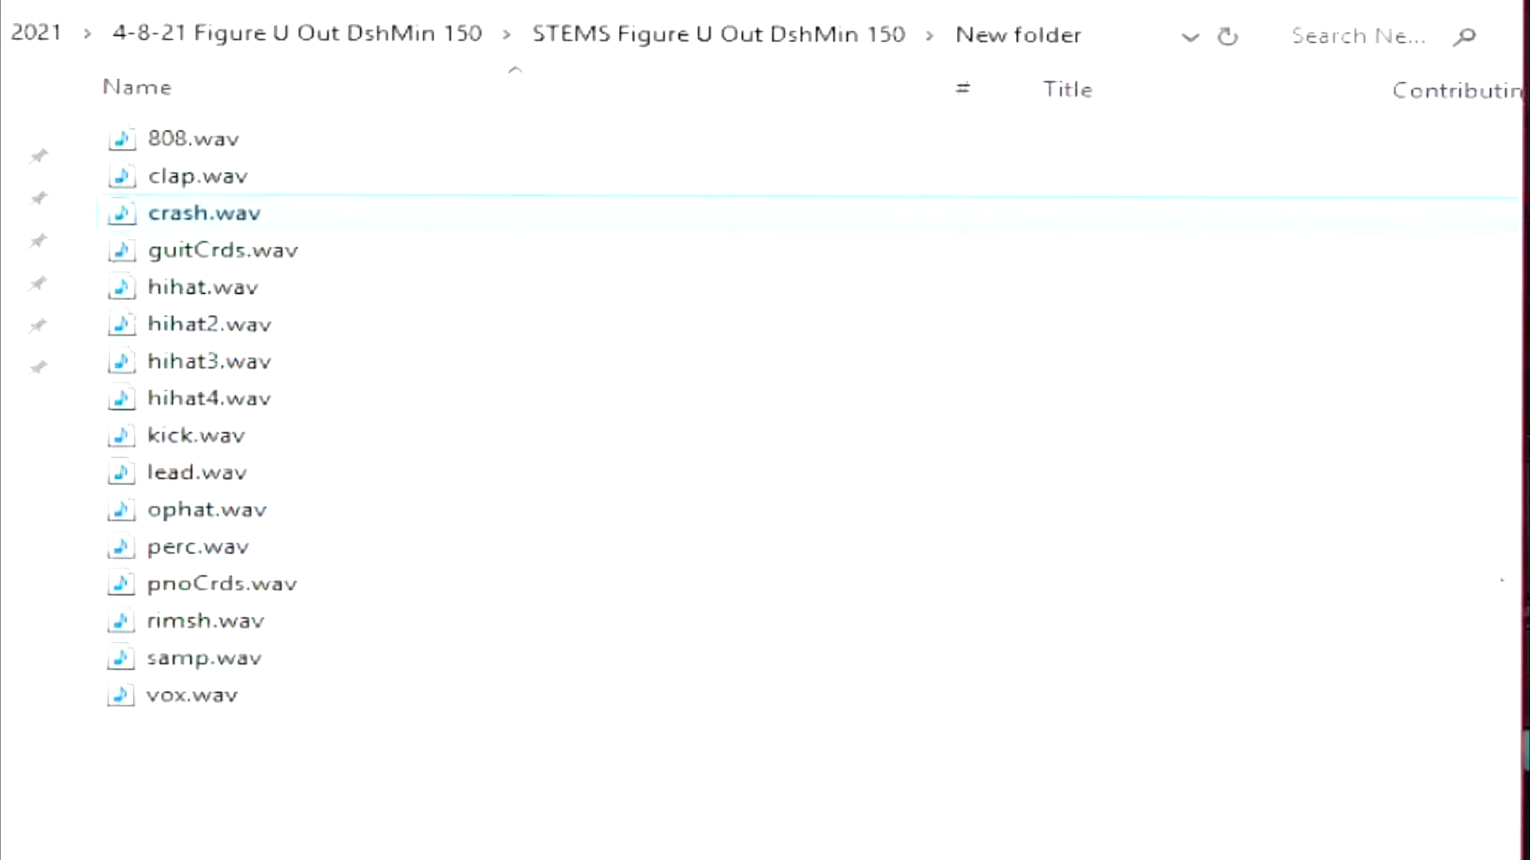
- Check the original stems in the parent folder, then create a subfolder named "notes" among the renamed stems
{"action": "key", "text": "alt+Up"}
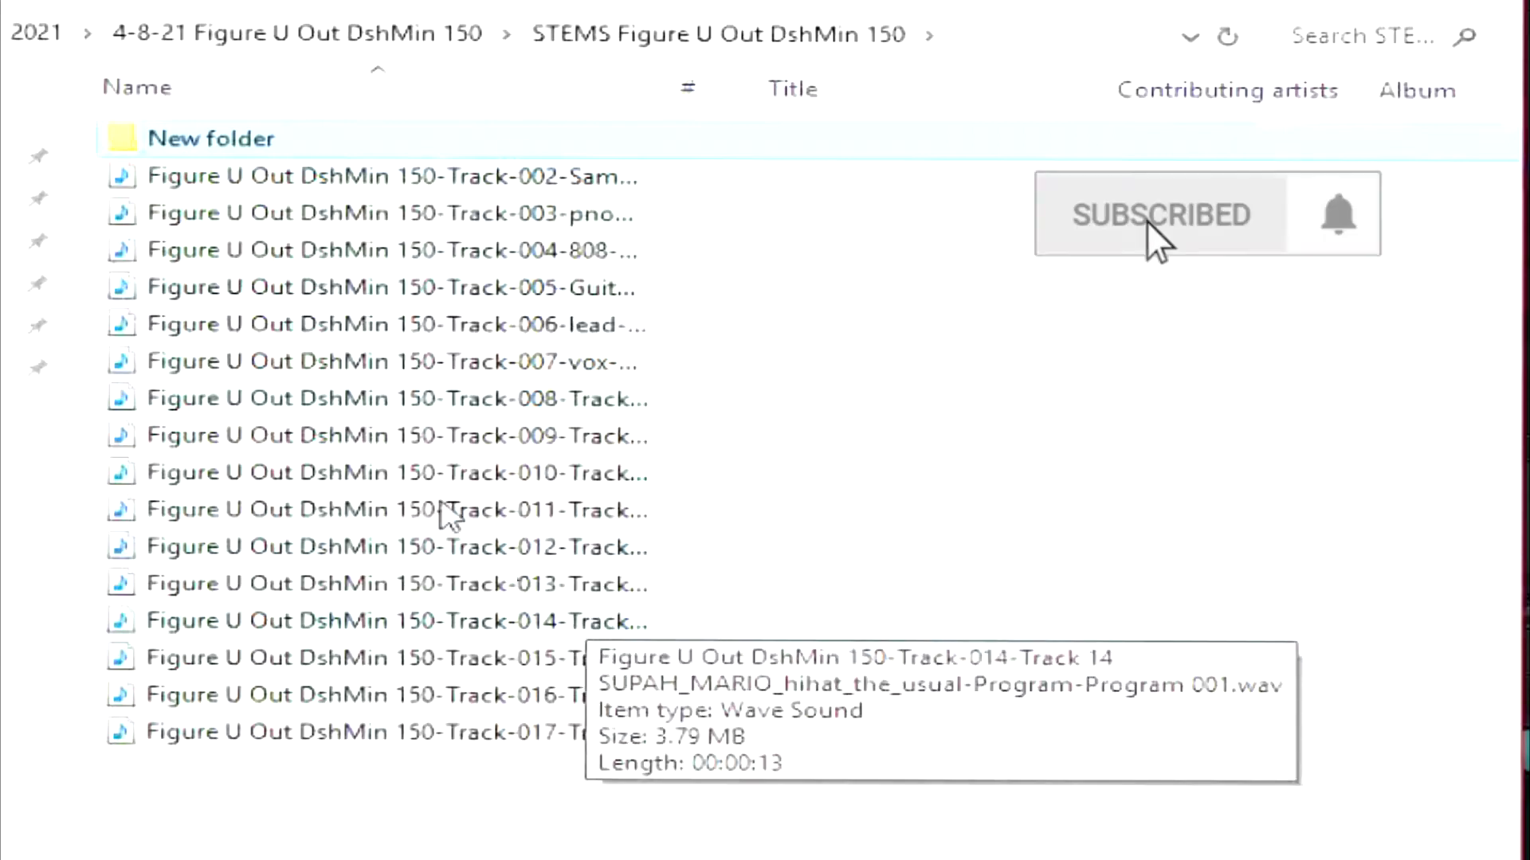
{"action": "double_click", "coordinate": [244, 140]}
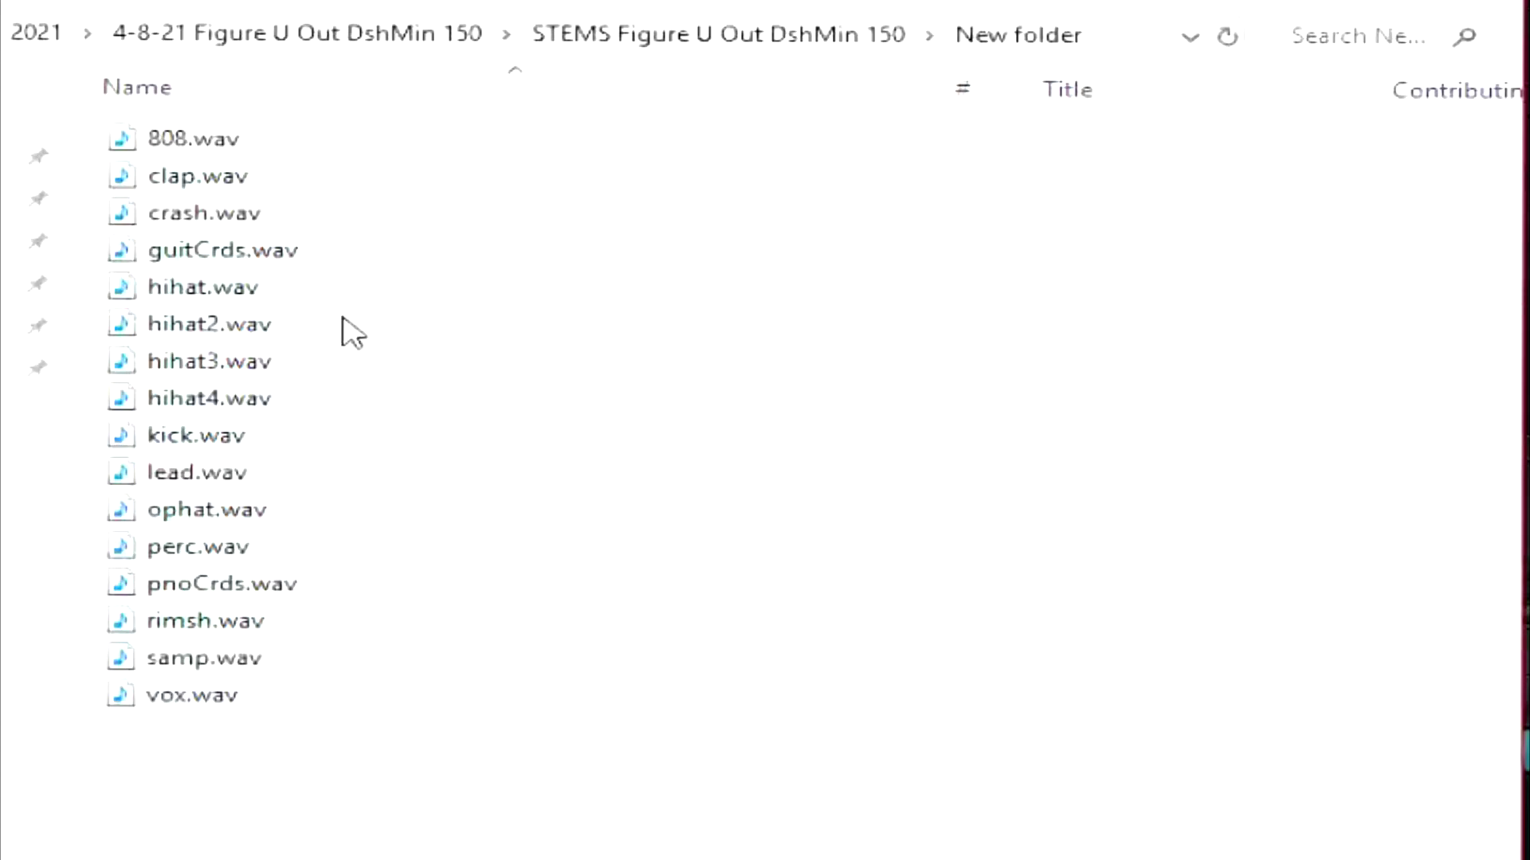
{"action": "key", "text": "ctrl+shift+n"}
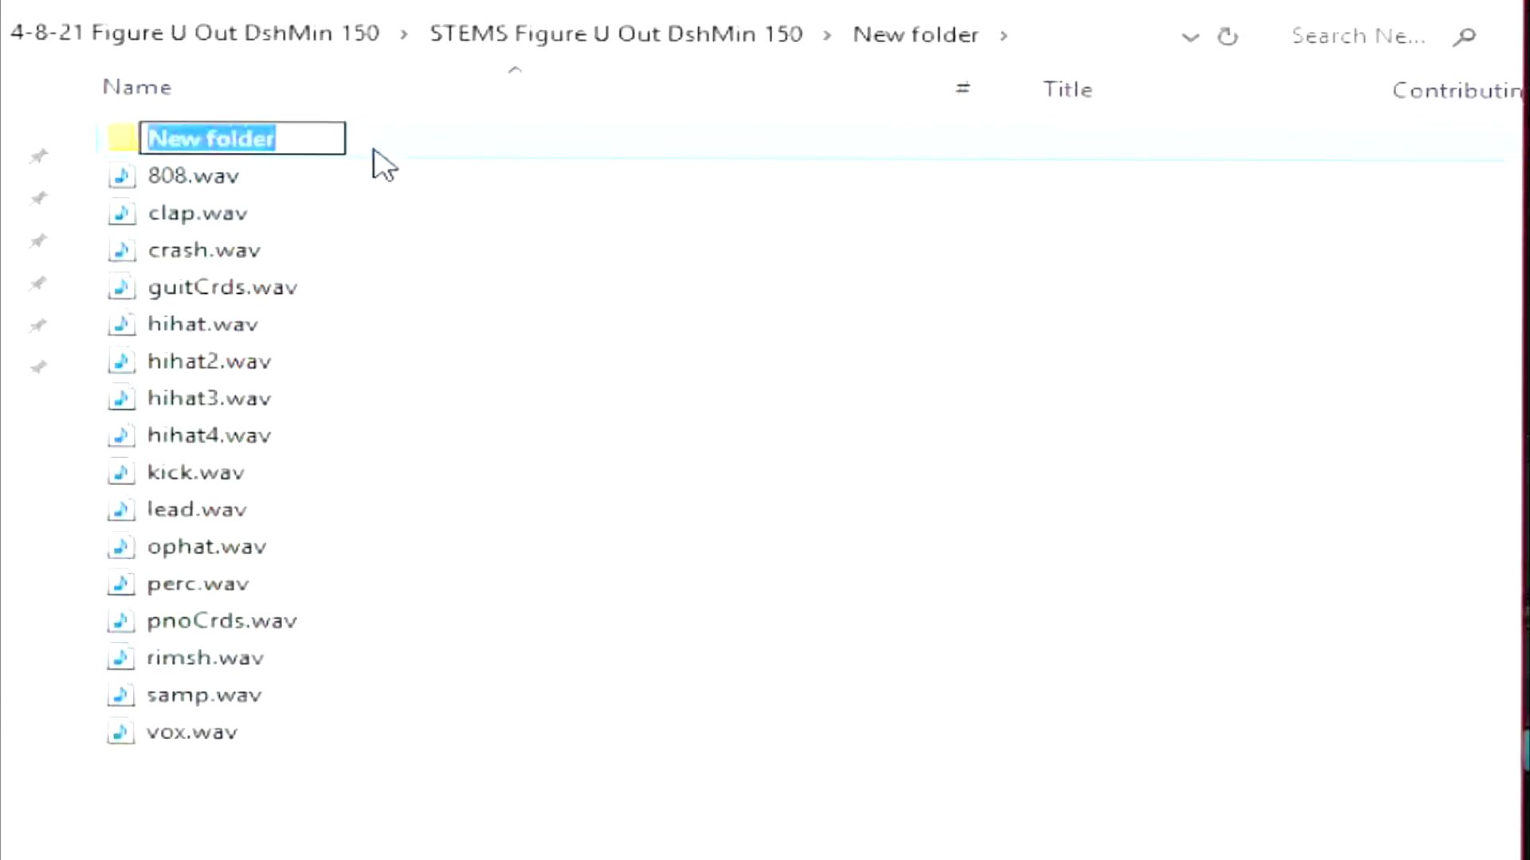
{"action": "type", "text": "notes"}
{"action": "key", "text": "Return"}
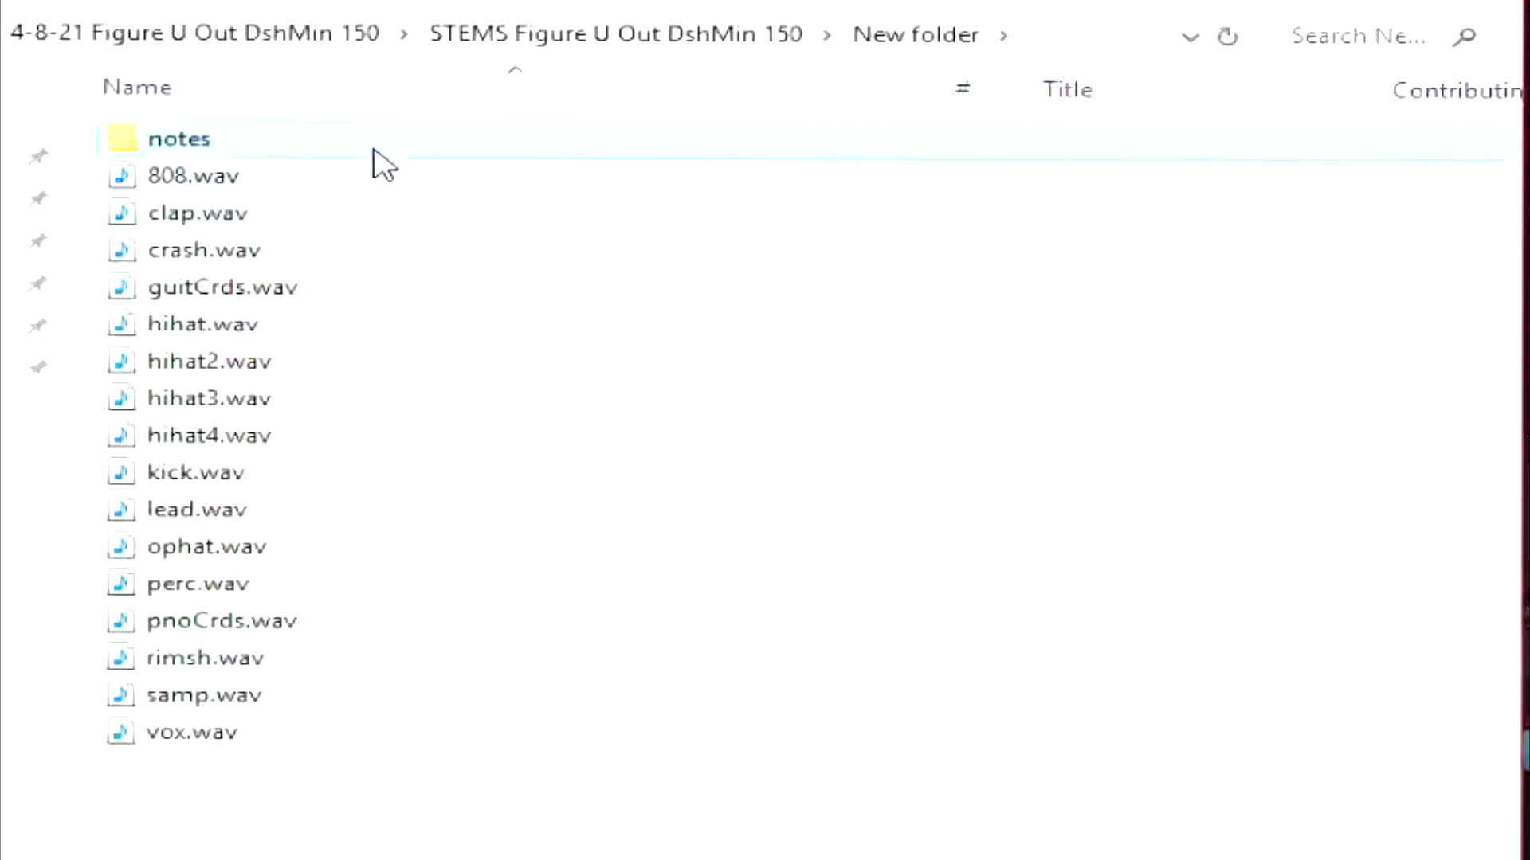
- Create a new text document with the default name inside the notes folder
{"action": "double_click", "coordinate": [231, 143]}
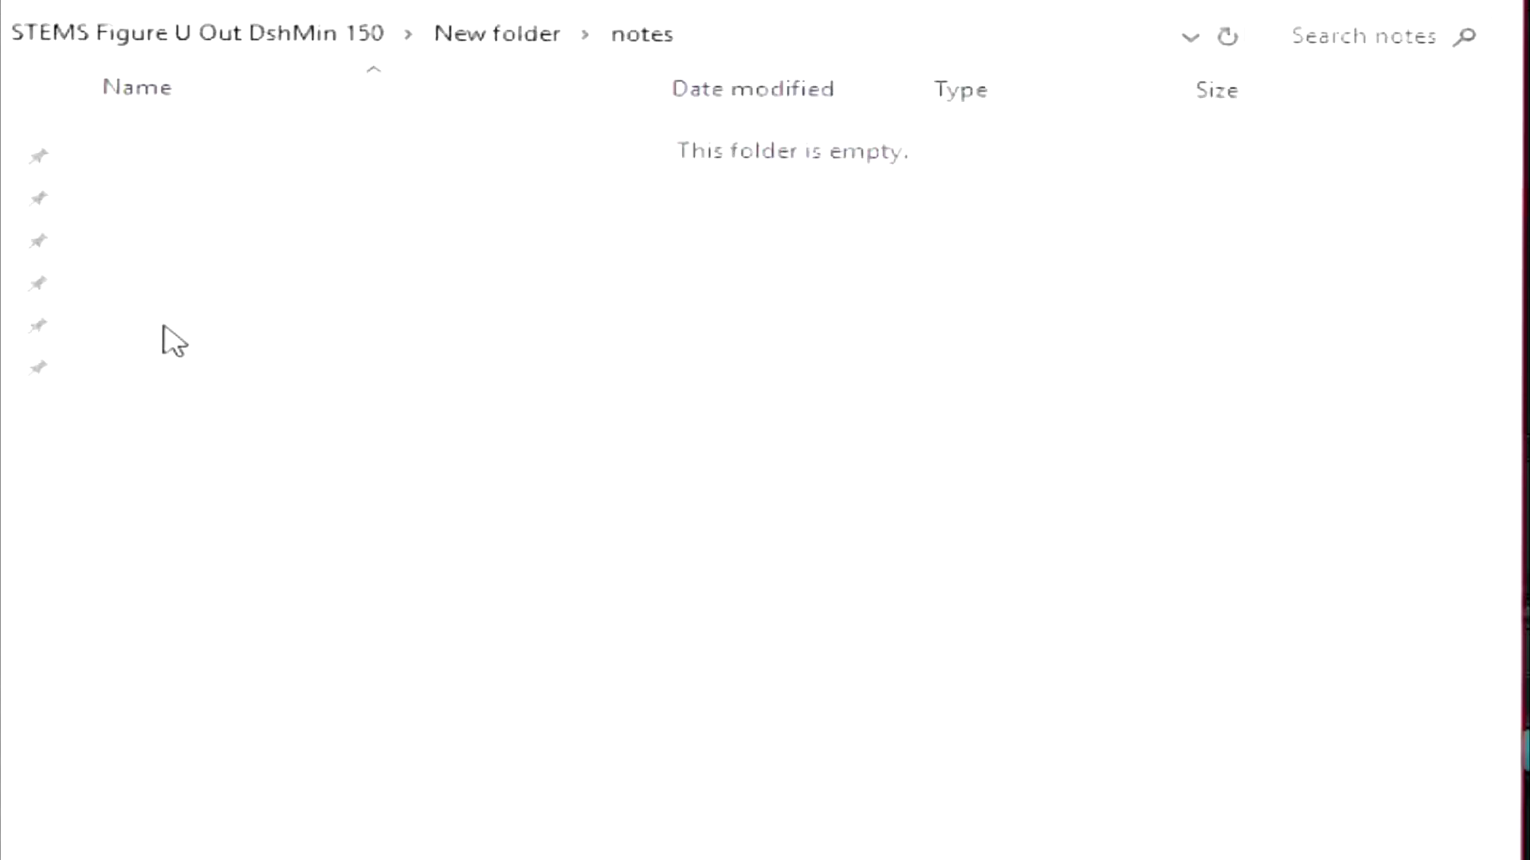
{"action": "right_click", "coordinate": [233, 344]}
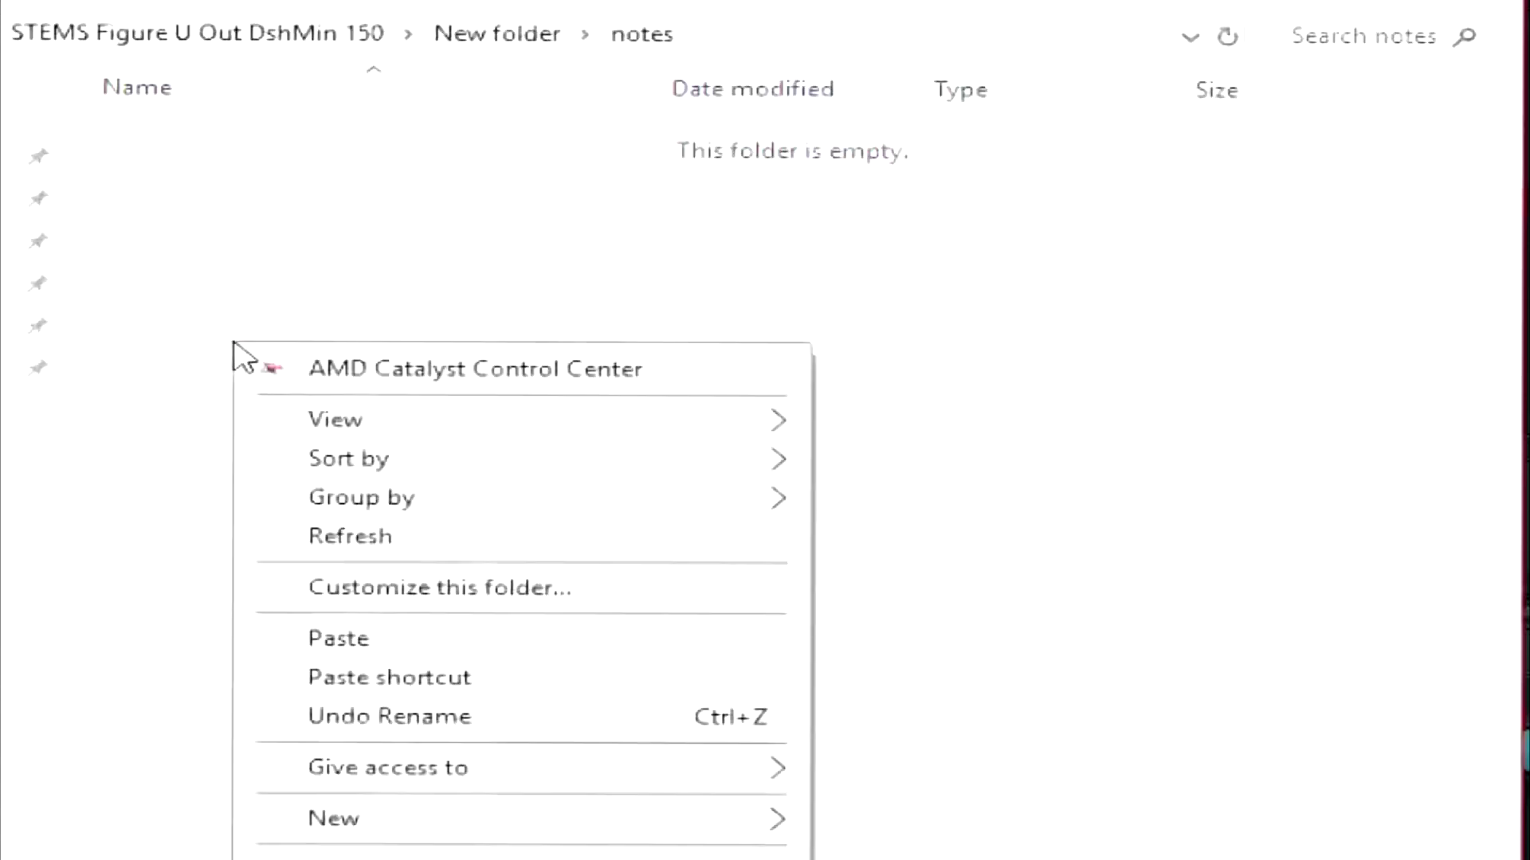
{"action": "mouse_move", "coordinate": [642, 835]}
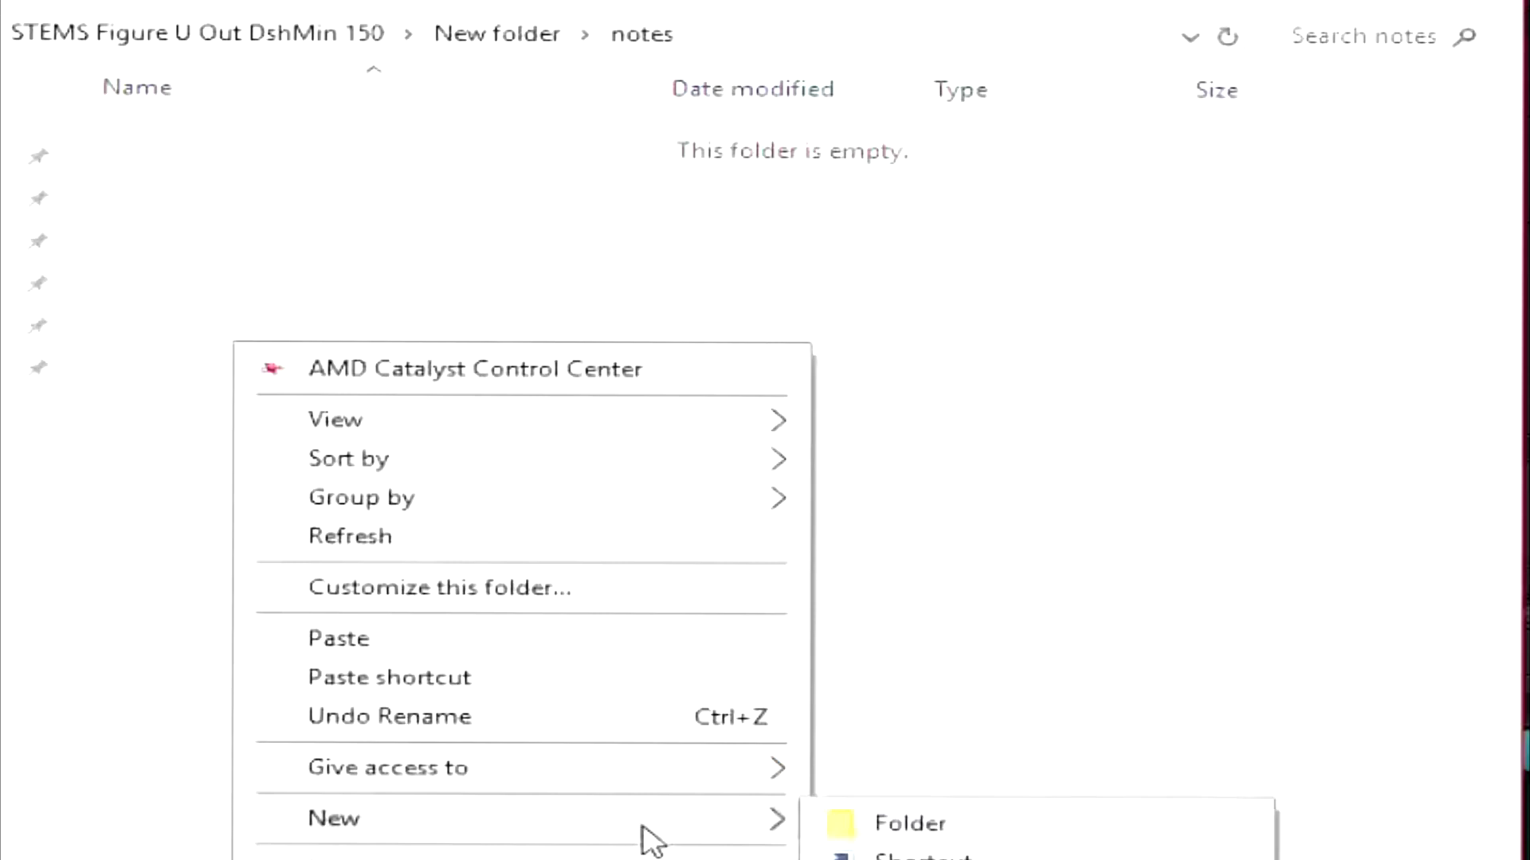
{"action": "left_click", "coordinate": [916, 859]}
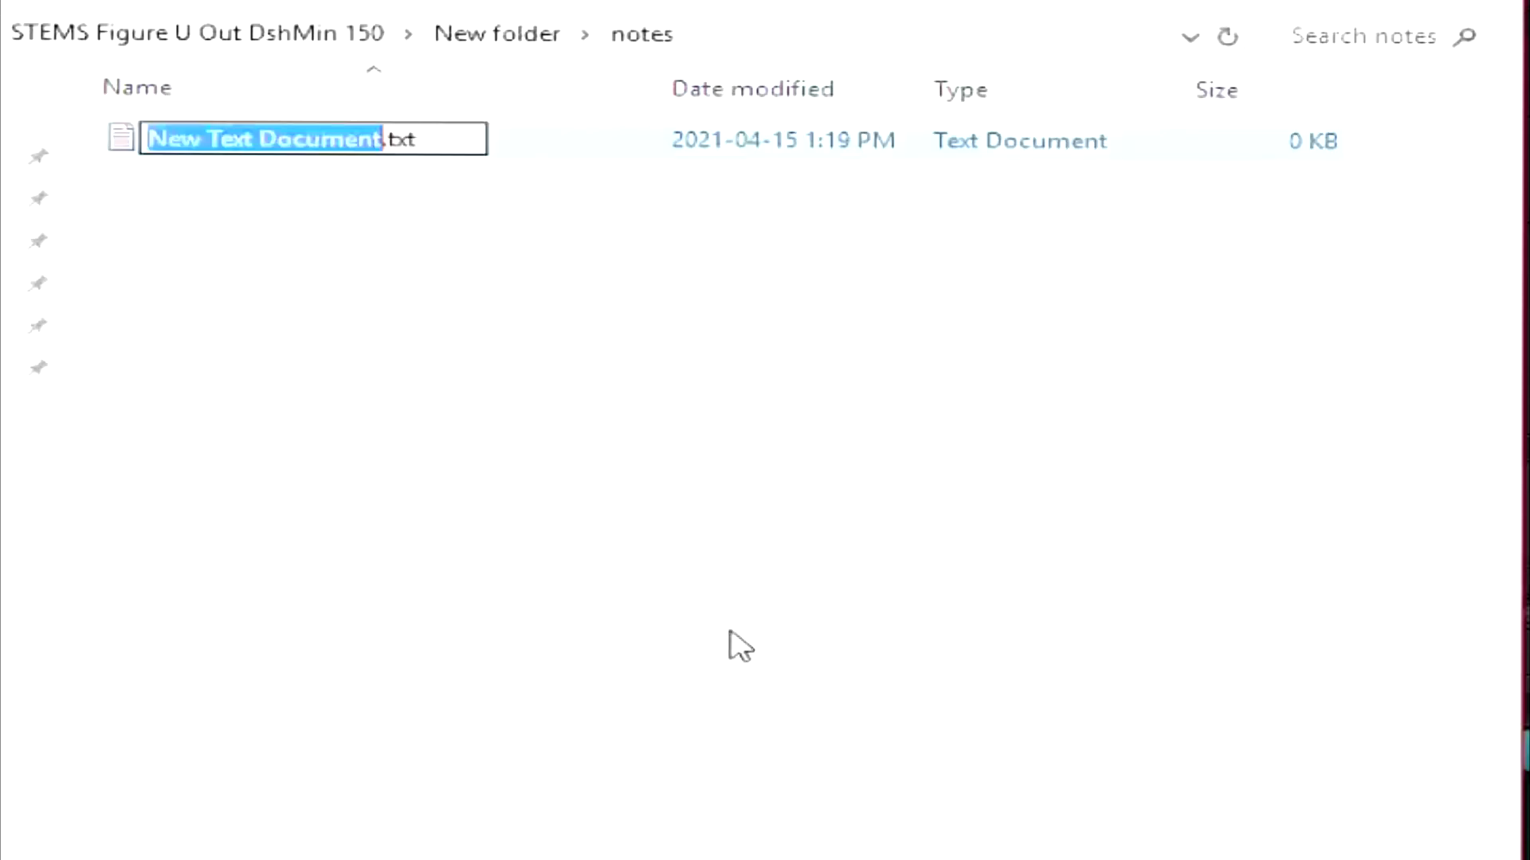
{"action": "key", "text": "Return"}
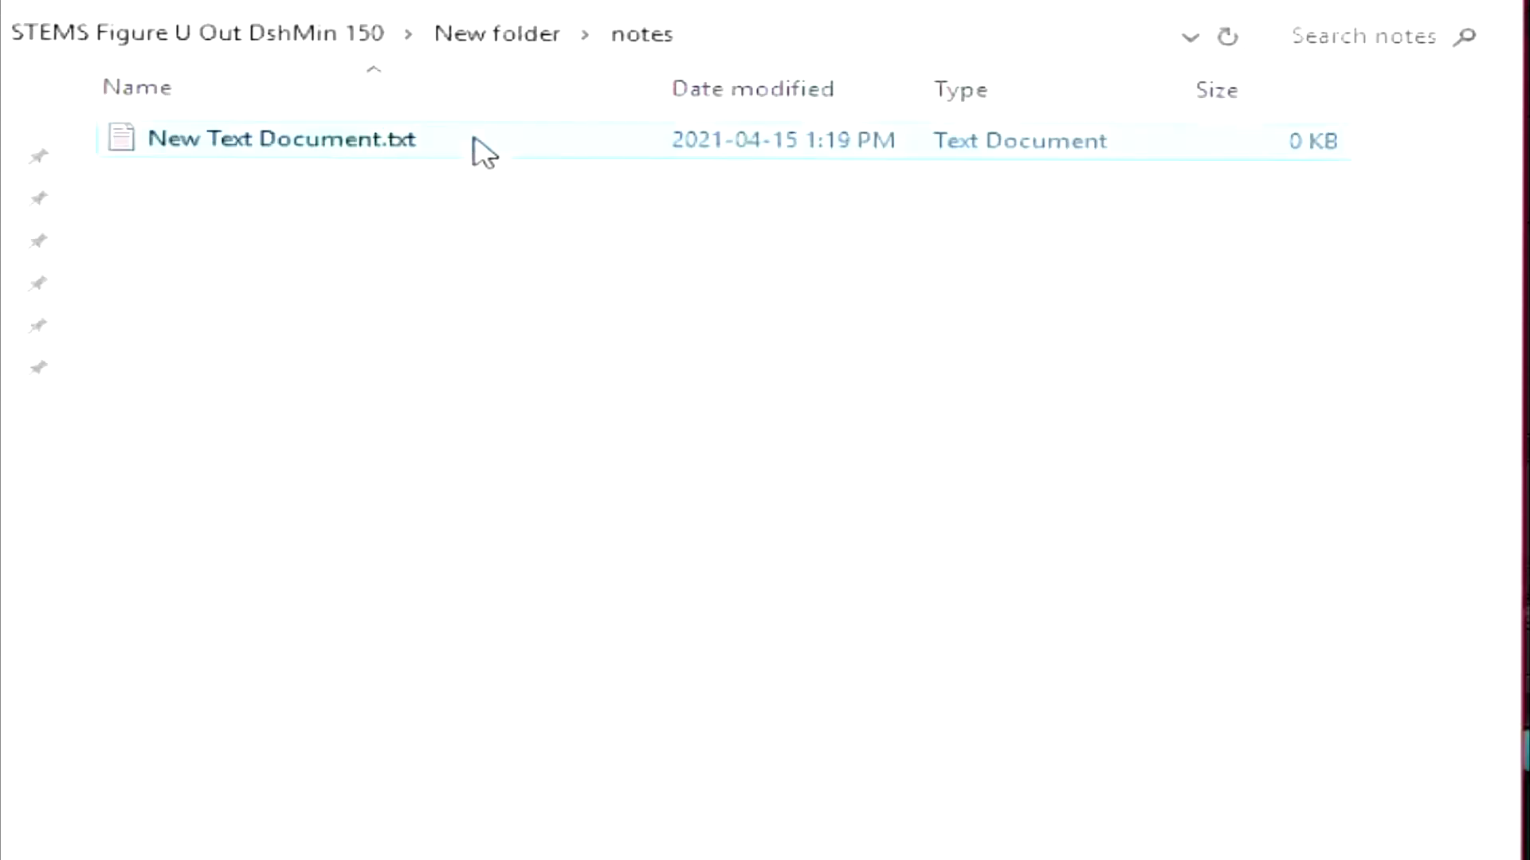
- Write the lines "please print fx on all tracks", "dry vocal and fx vocal" and "dry stems and fx stems" in the text document and save it
{"action": "double_click", "coordinate": [483, 147]}
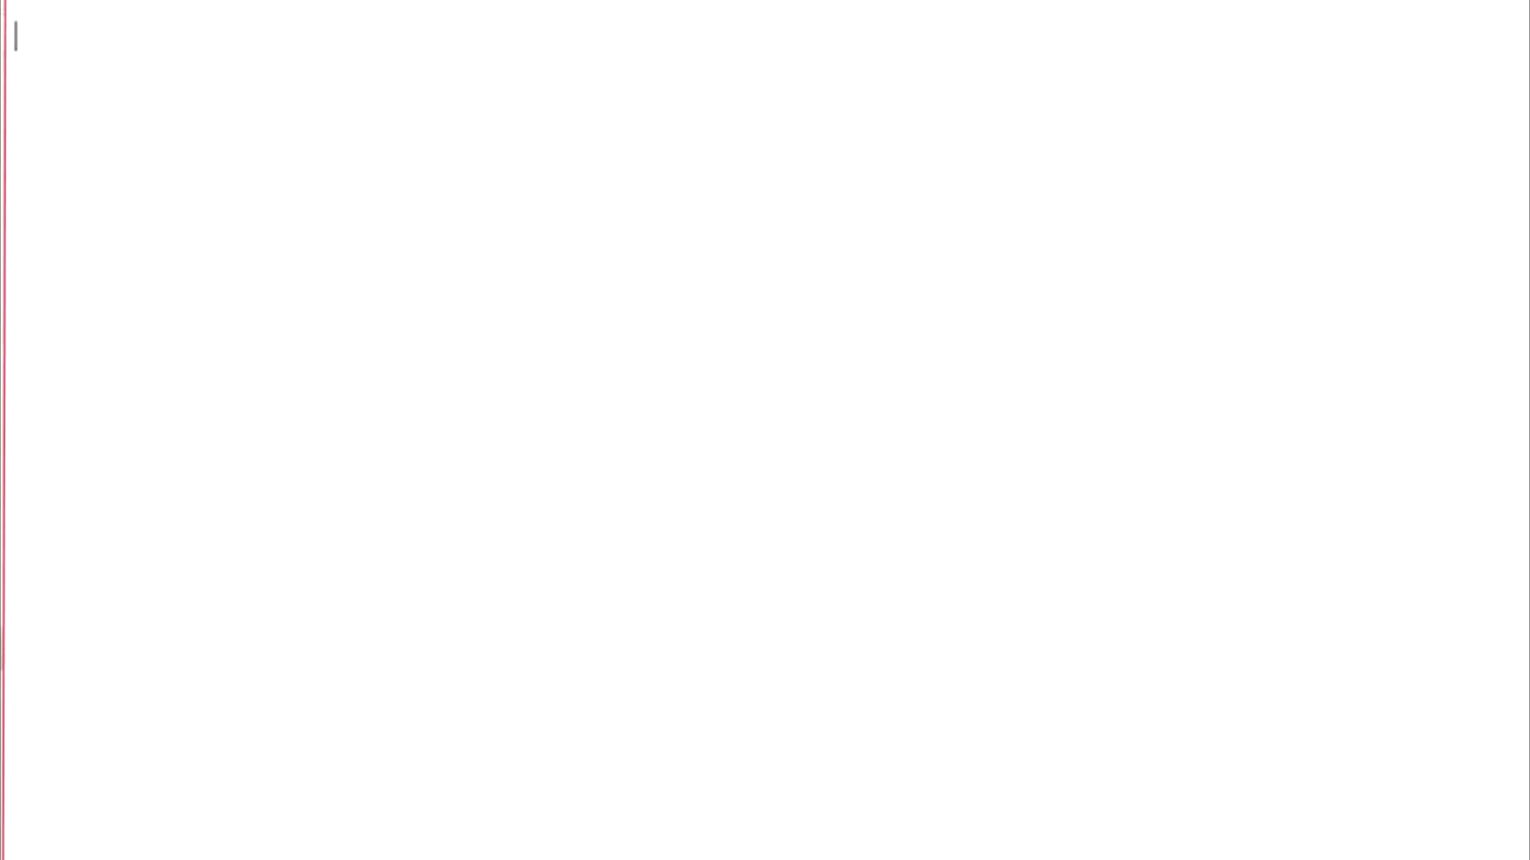
{"action": "type", "text": "please print fx on all t"}
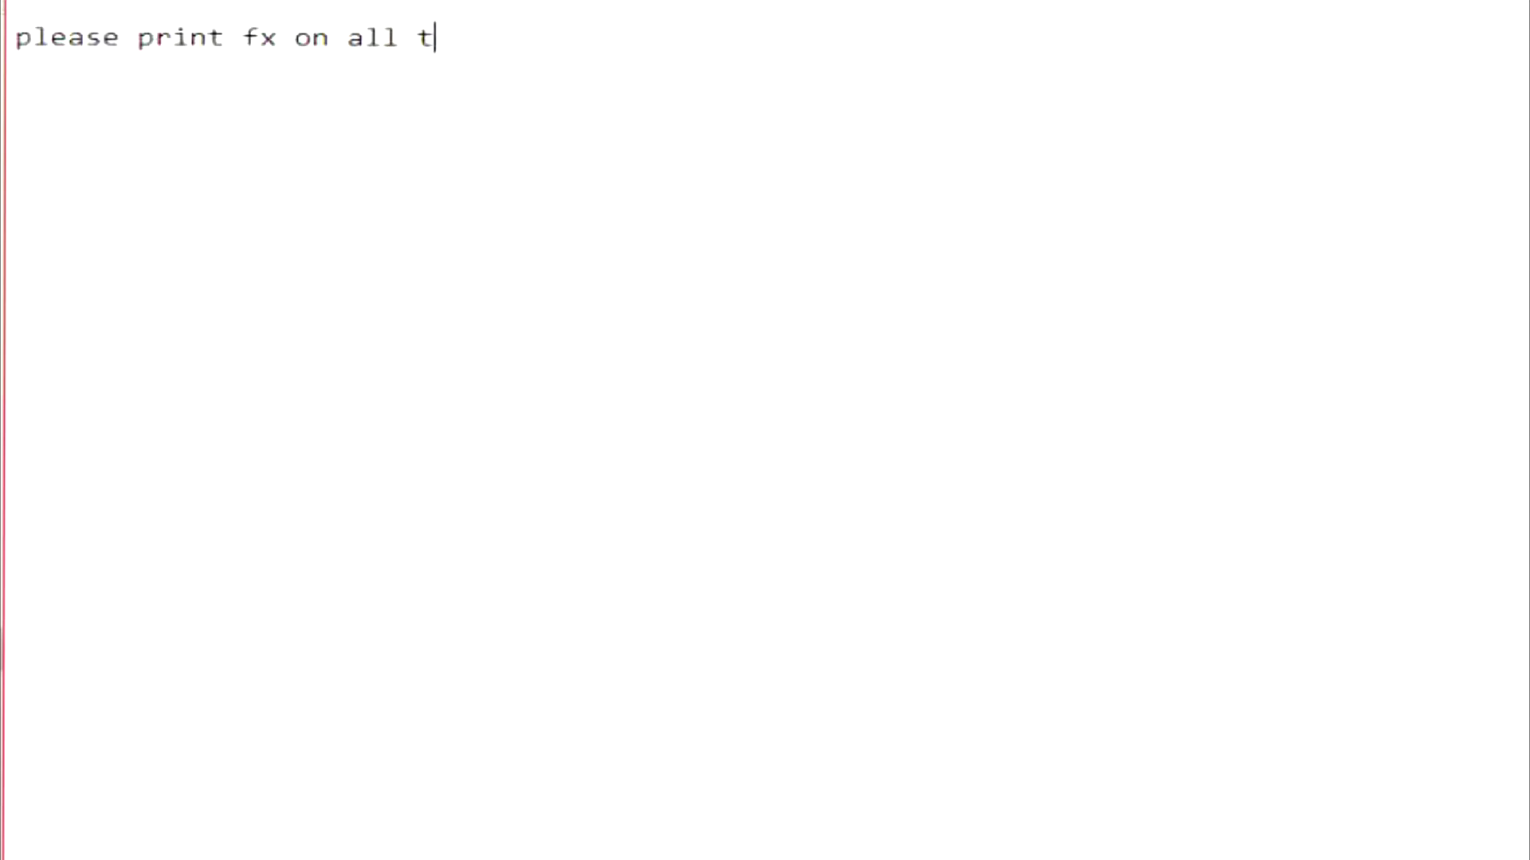
{"action": "type", "text": "kjs"}
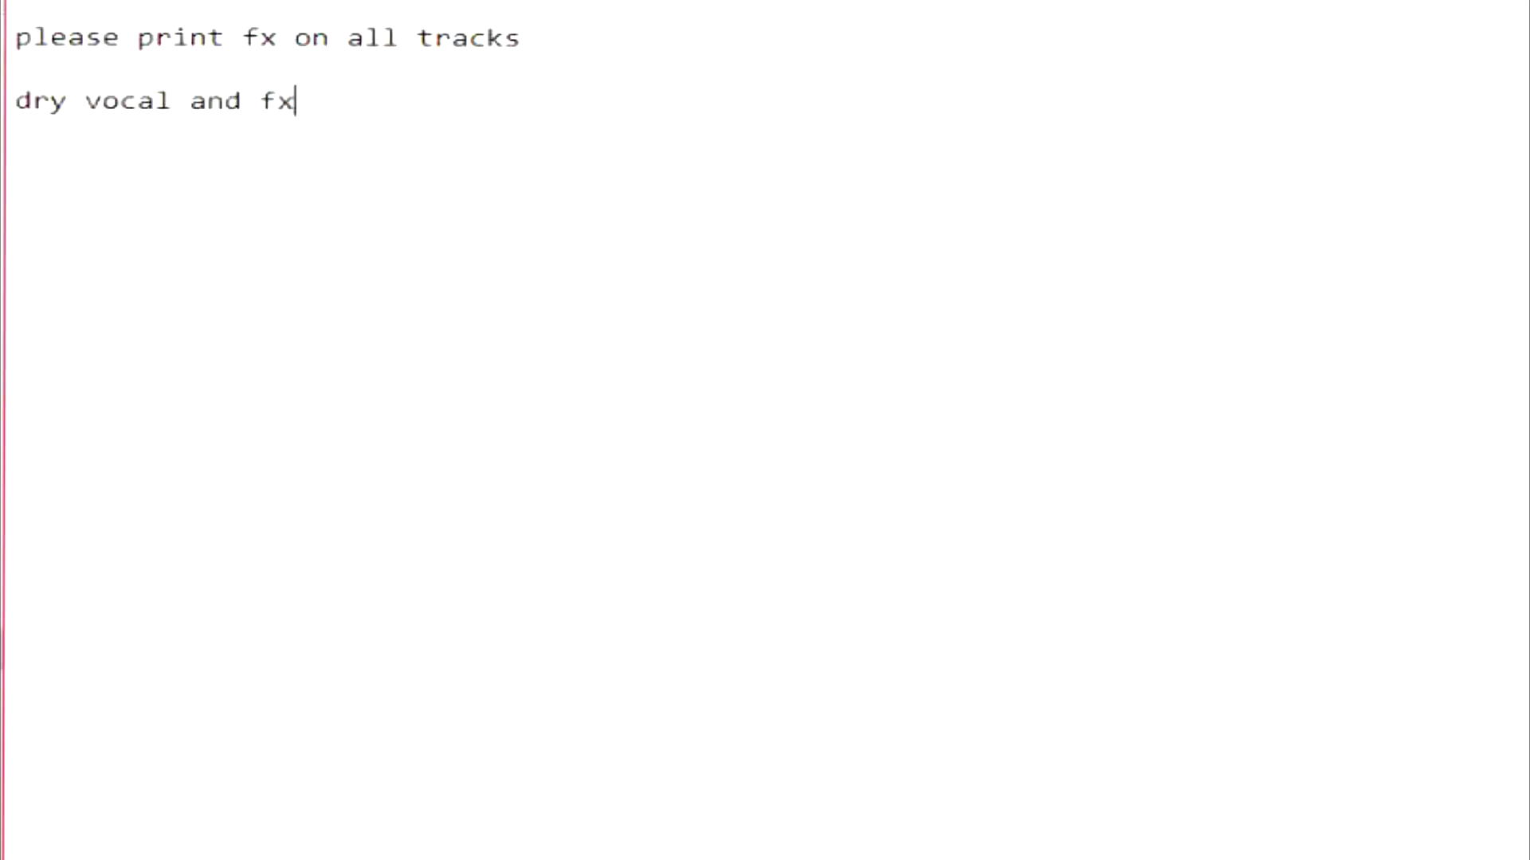
{"action": "type", "text": "cal  dry stems and fx stems"}
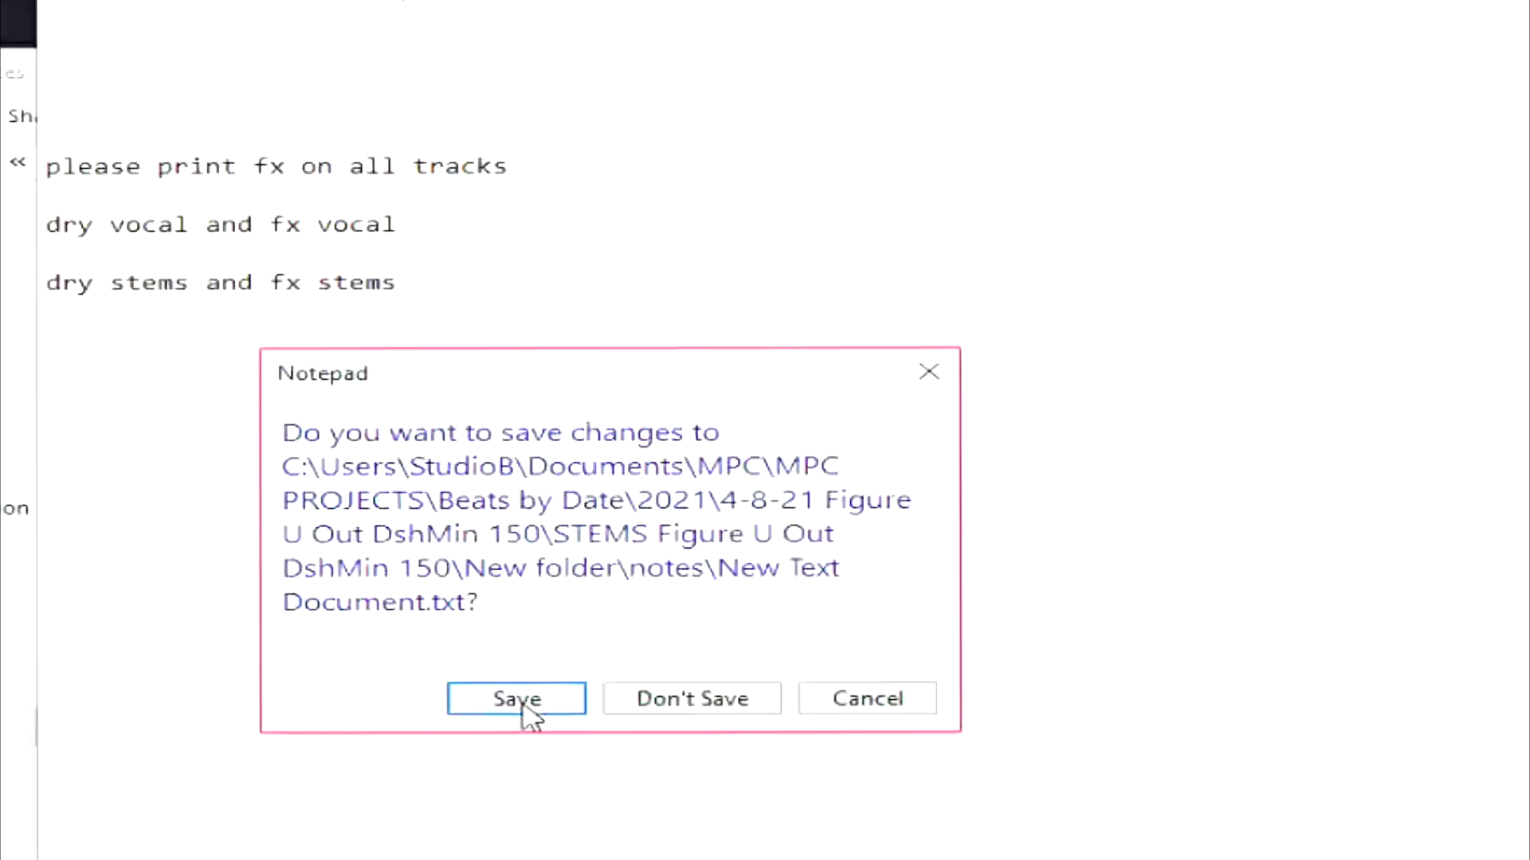
{"action": "left_click", "coordinate": [522, 706]}
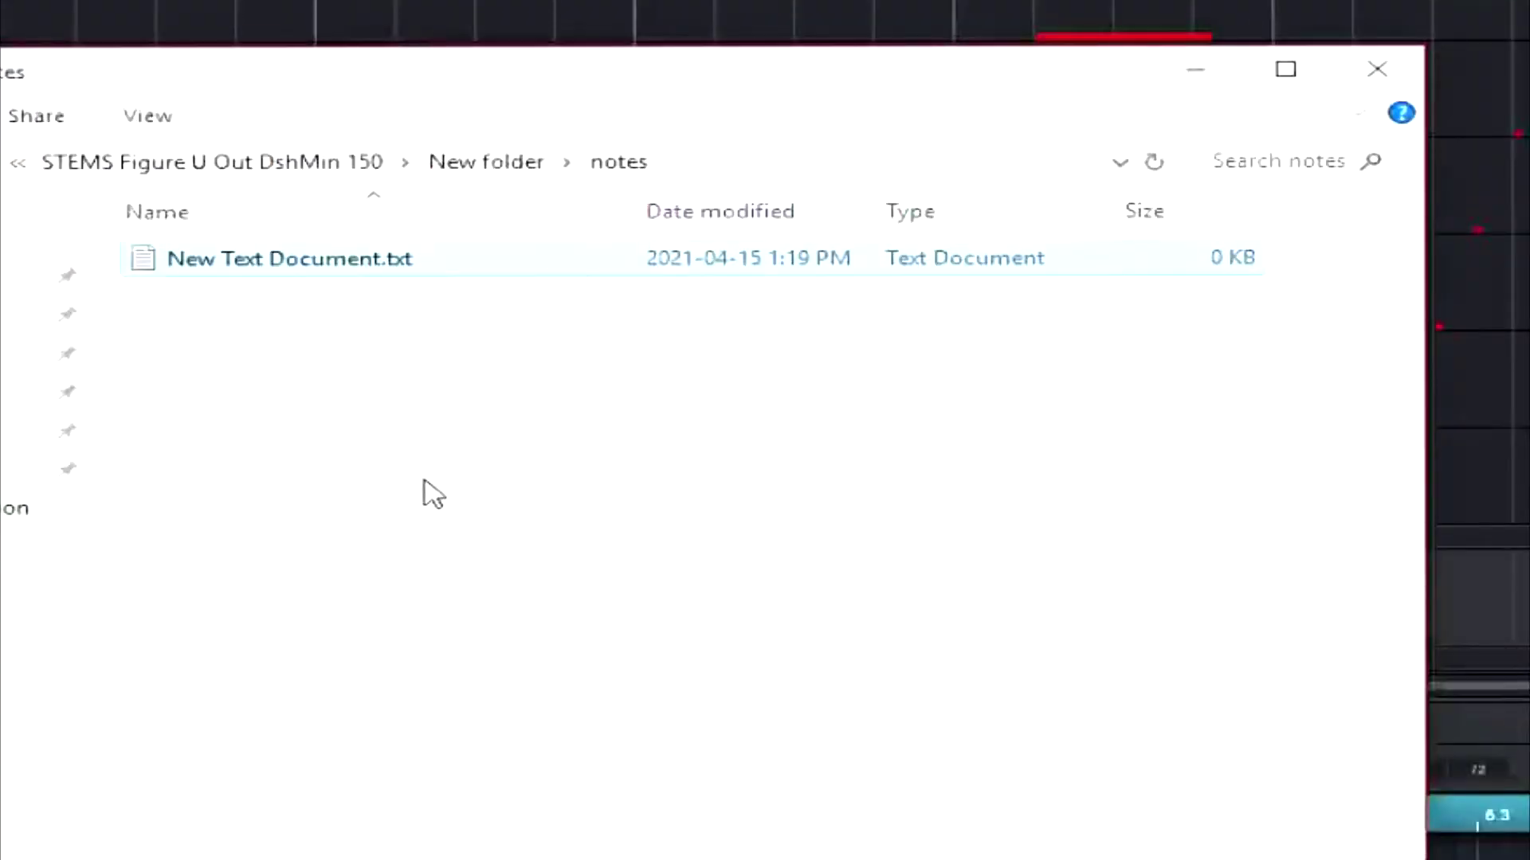
- Copy PWbeatTag 1.wav from the BEAT TAGS folder into the folder of renamed stems and return to the parent STEMS folder
{"action": "key", "text": "BackSpace"}
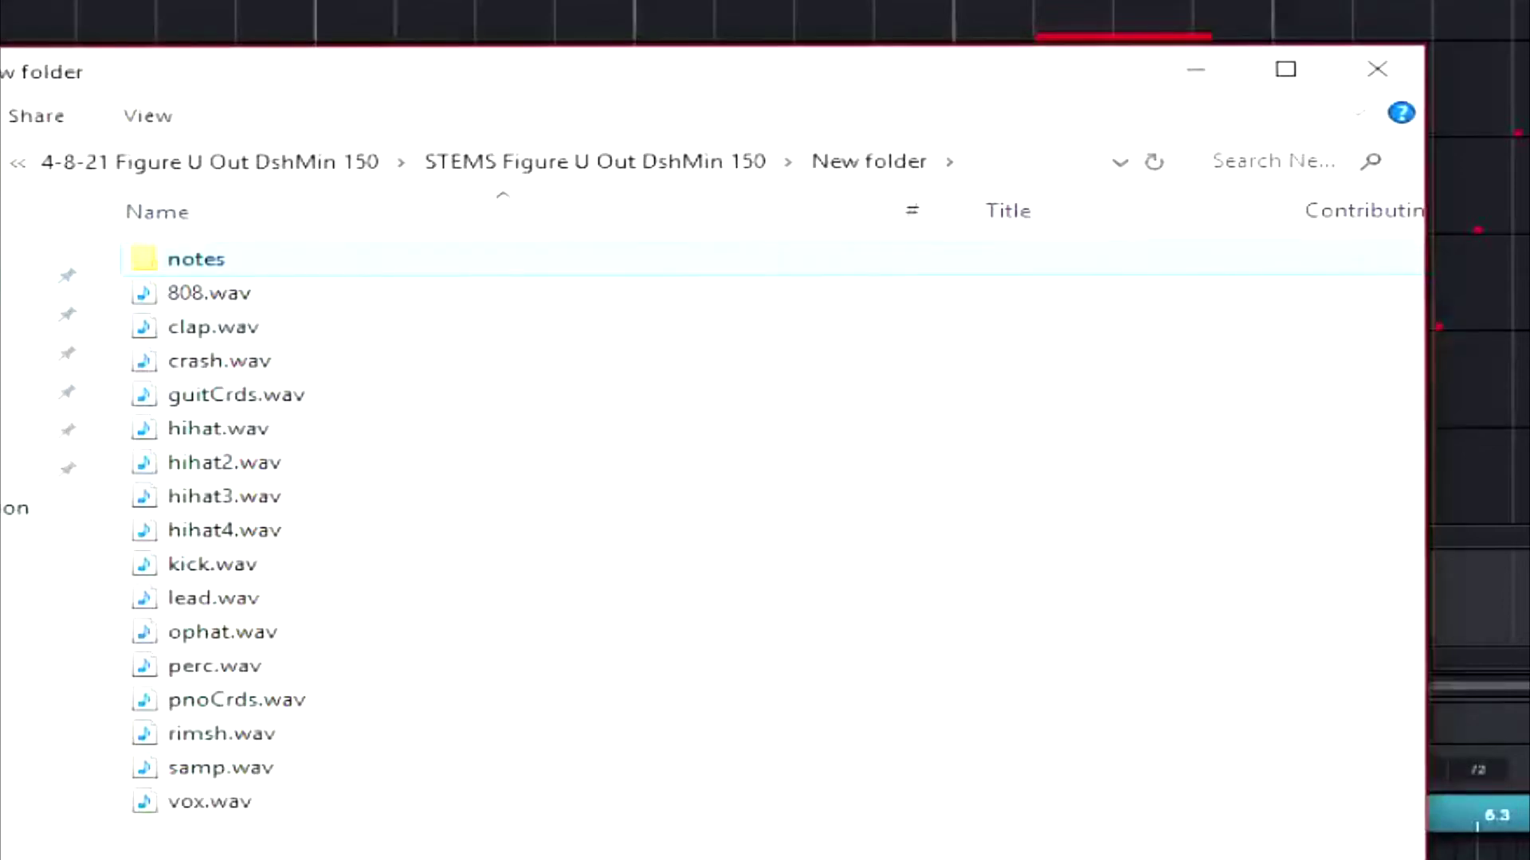
{"action": "left_click", "coordinate": [95, 388]}
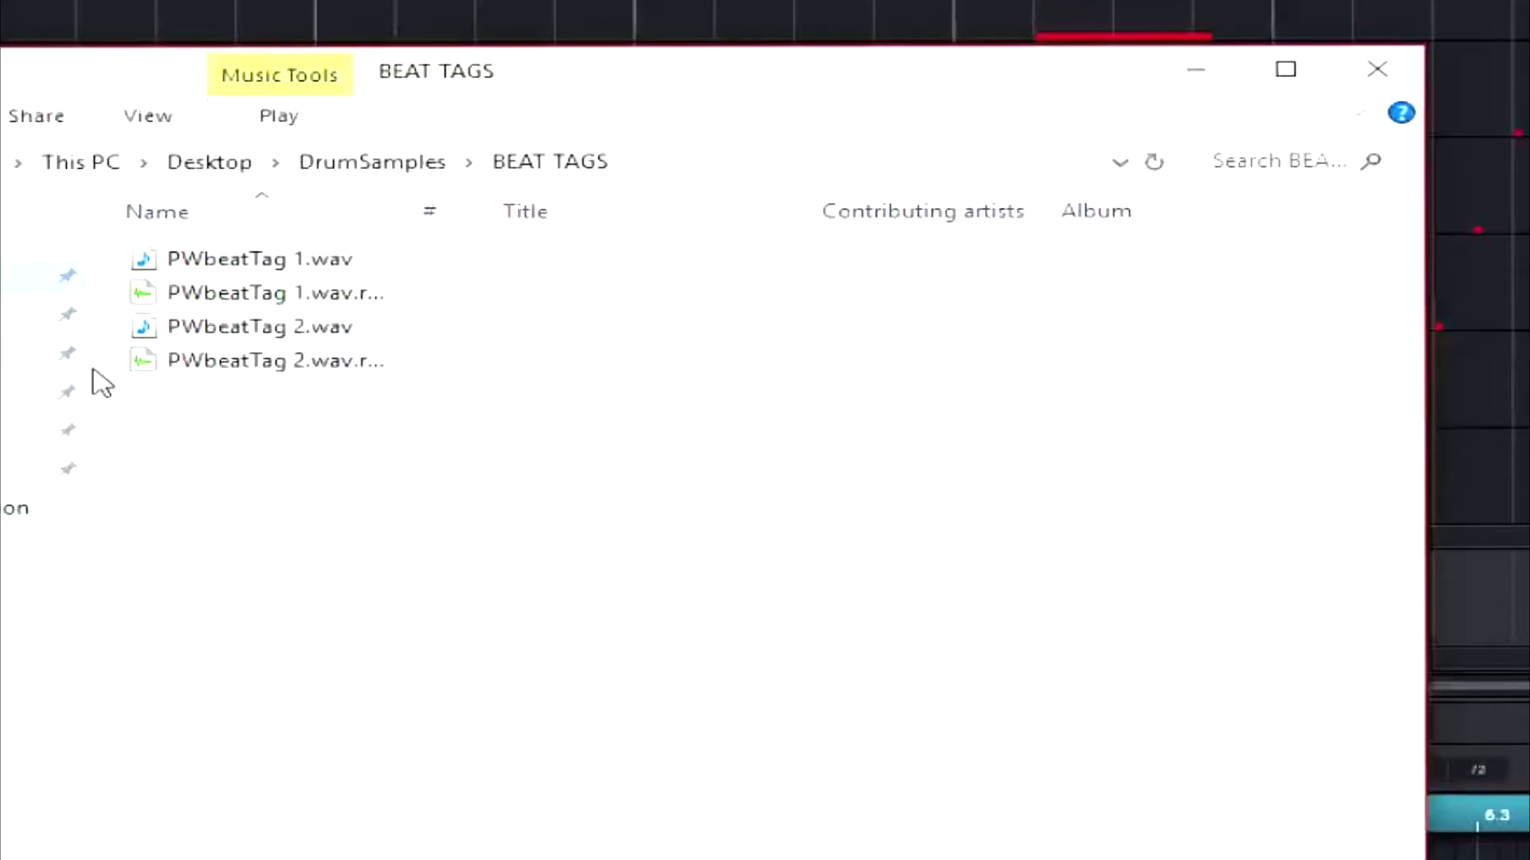
{"action": "right_click", "coordinate": [263, 279]}
{"action": "left_click", "coordinate": [90, 380]}
{"action": "key", "text": "alt+Up"}
{"action": "key", "text": "alt+Left"}
{"action": "key", "text": "alt+Left"}
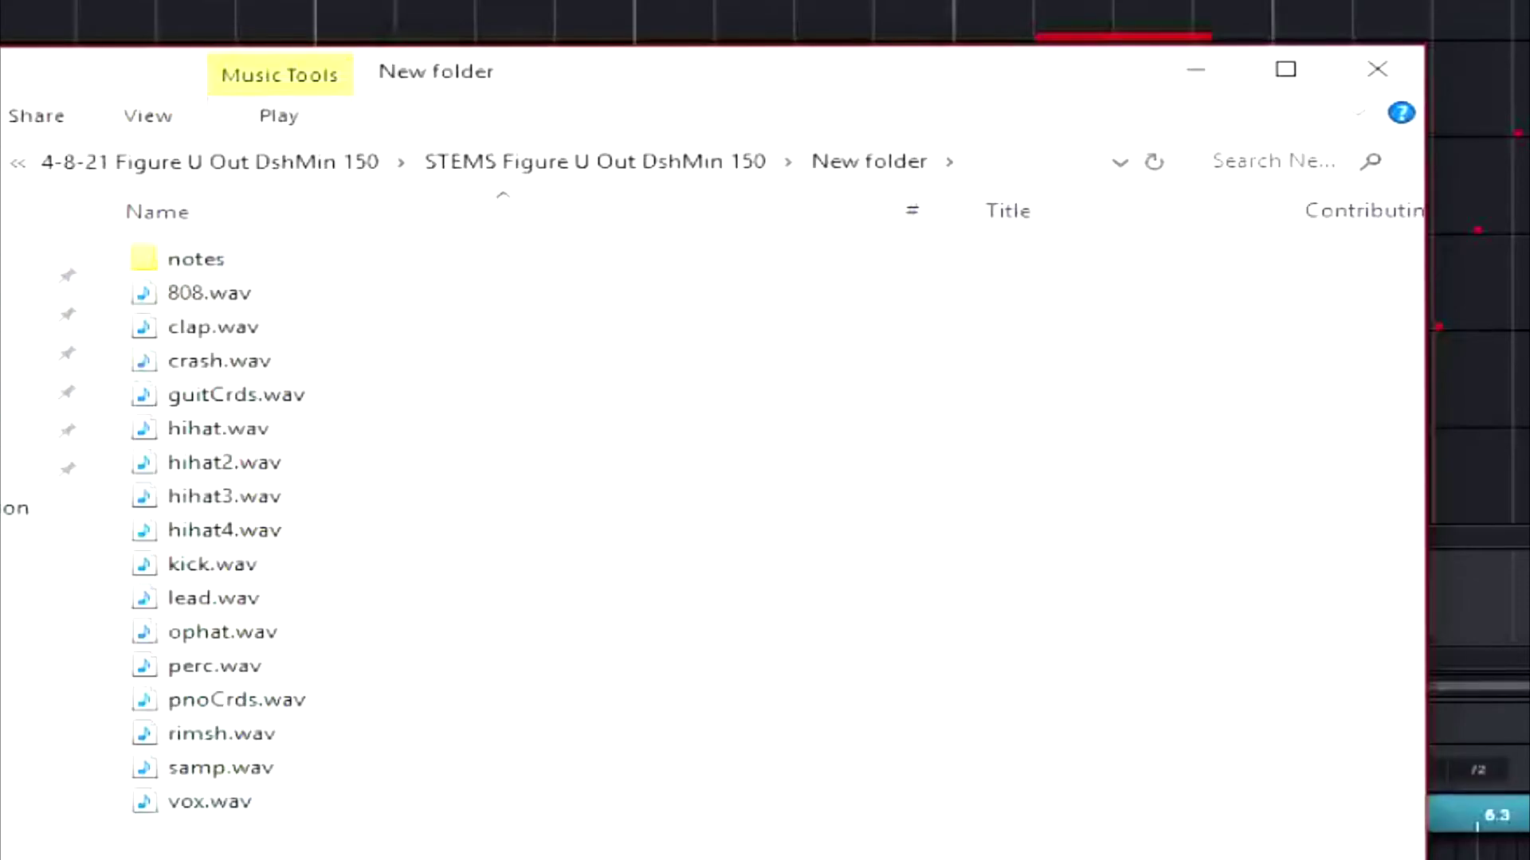
{"action": "key", "text": "ctrl+v"}
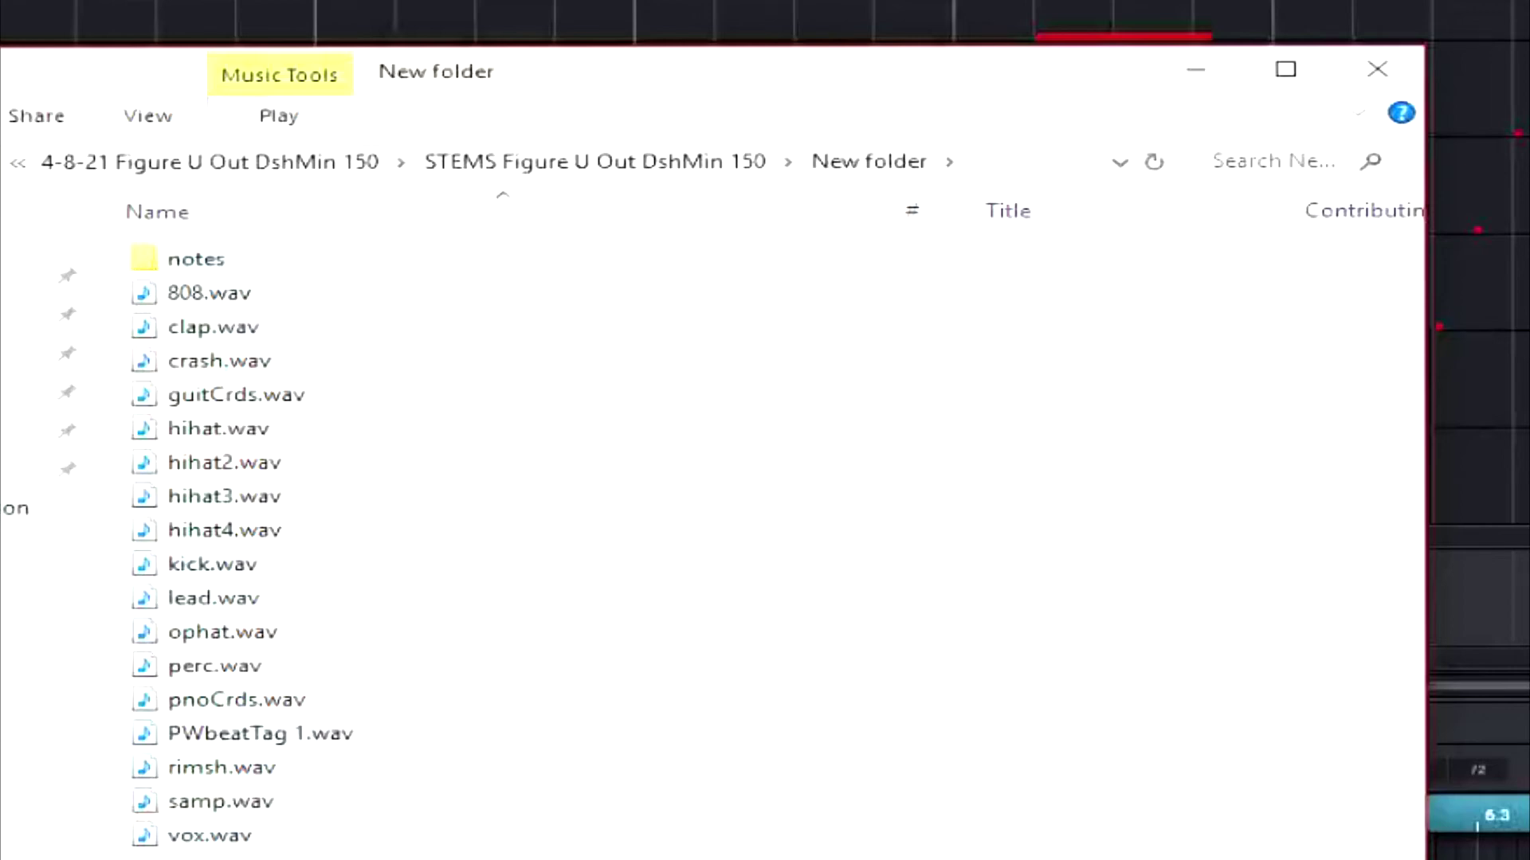
{"action": "key", "text": "alt+Up"}
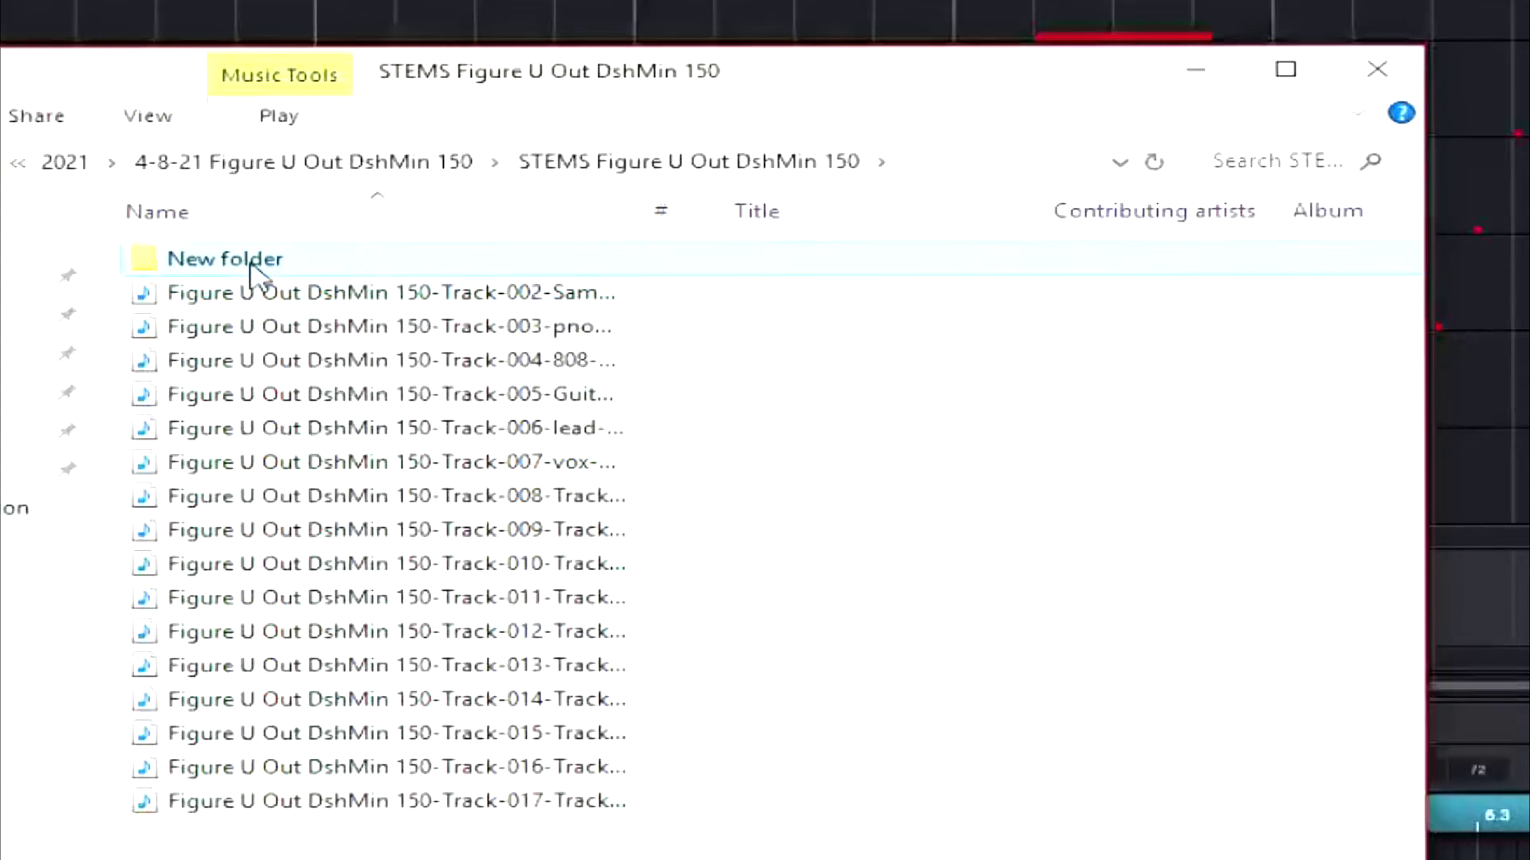
{"action": "key", "text": "F2"}
{"action": "right_click", "coordinate": [253, 271]}
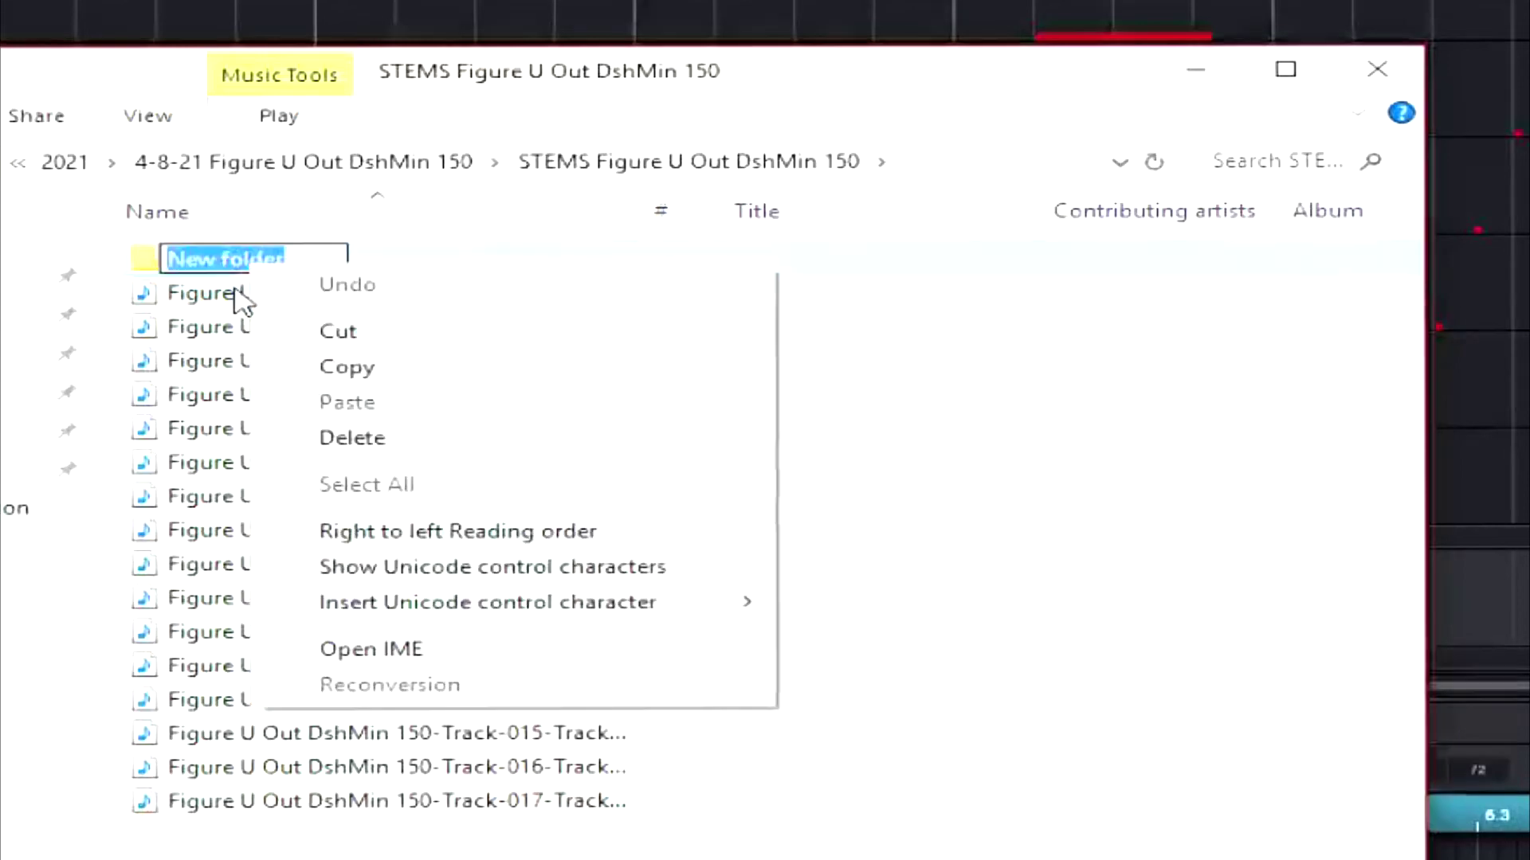
{"action": "left_click", "coordinate": [196, 269]}
{"action": "key", "text": "Return"}
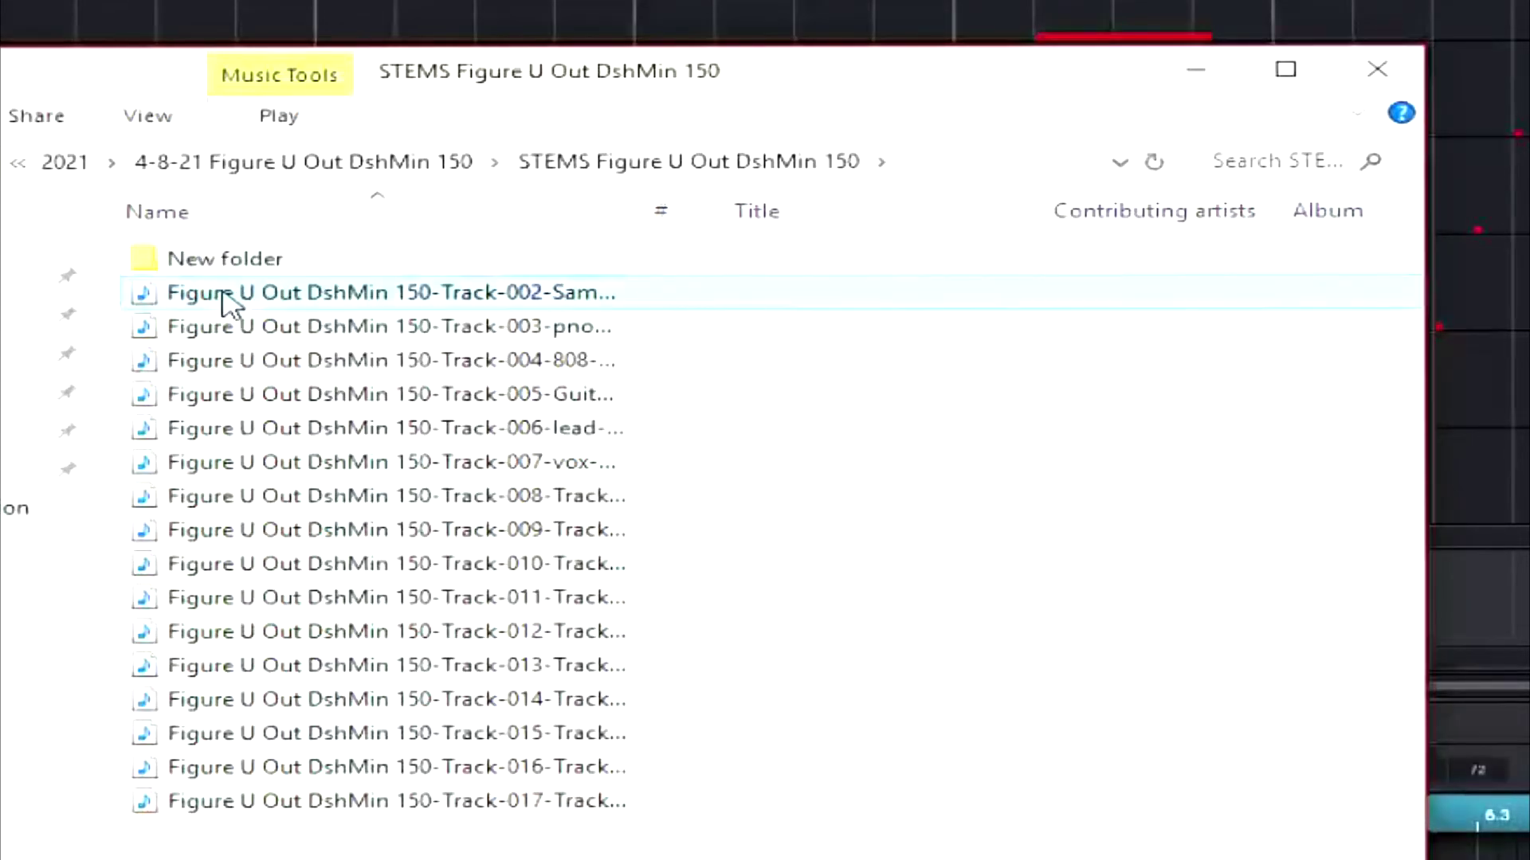
- Copy the "Figure U Out DshMin 150" portion of the original Track-002 stem's file name to the clipboard
{"action": "left_click", "coordinate": [224, 301]}
{"action": "key", "text": "F2"}
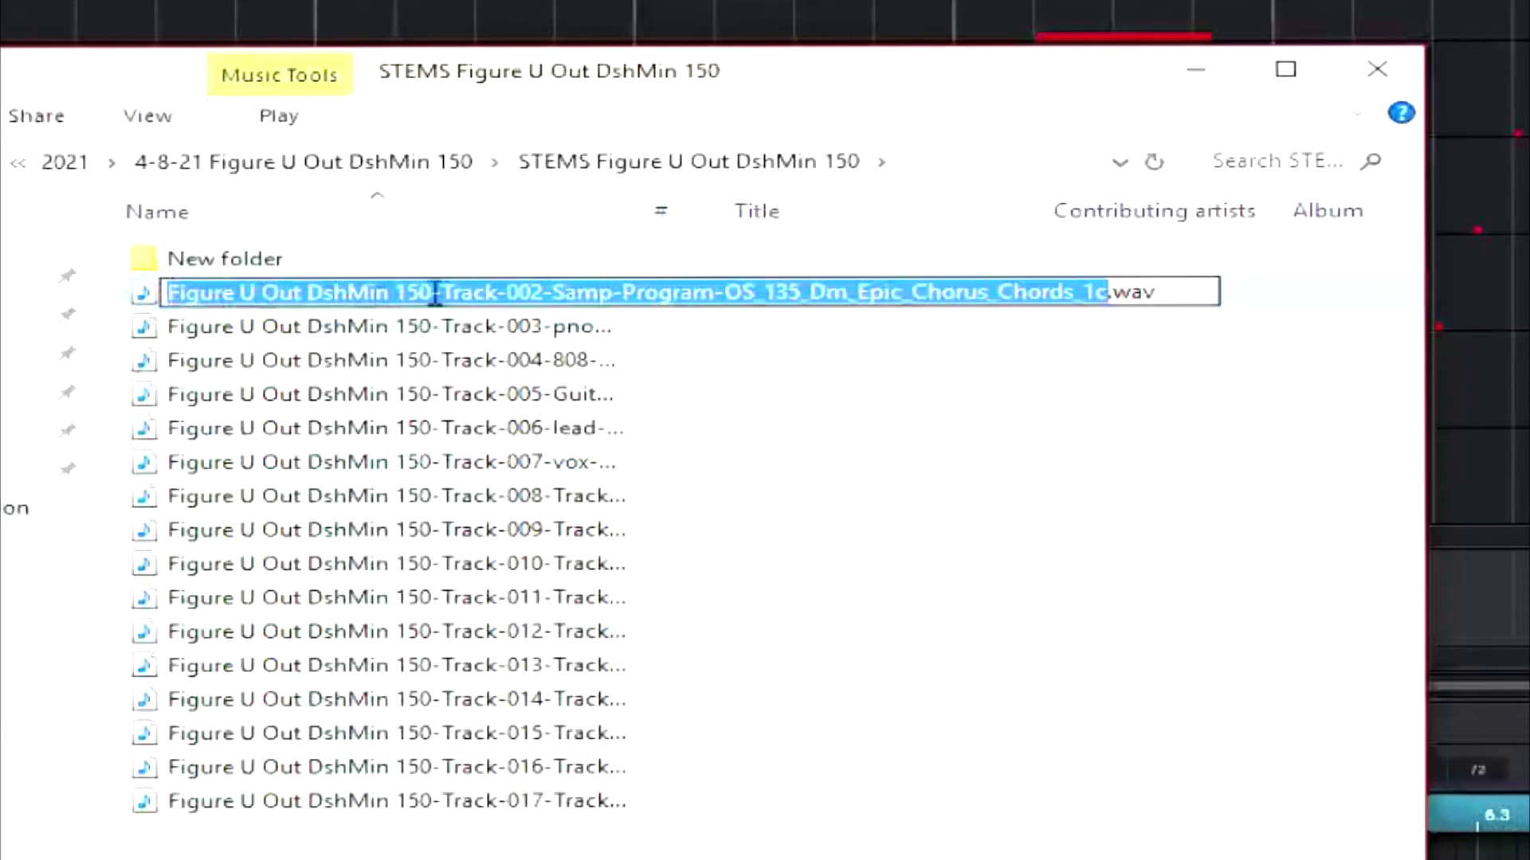
{"action": "left_click_drag", "start_coordinate": [434, 292], "coordinate": [227, 293]}
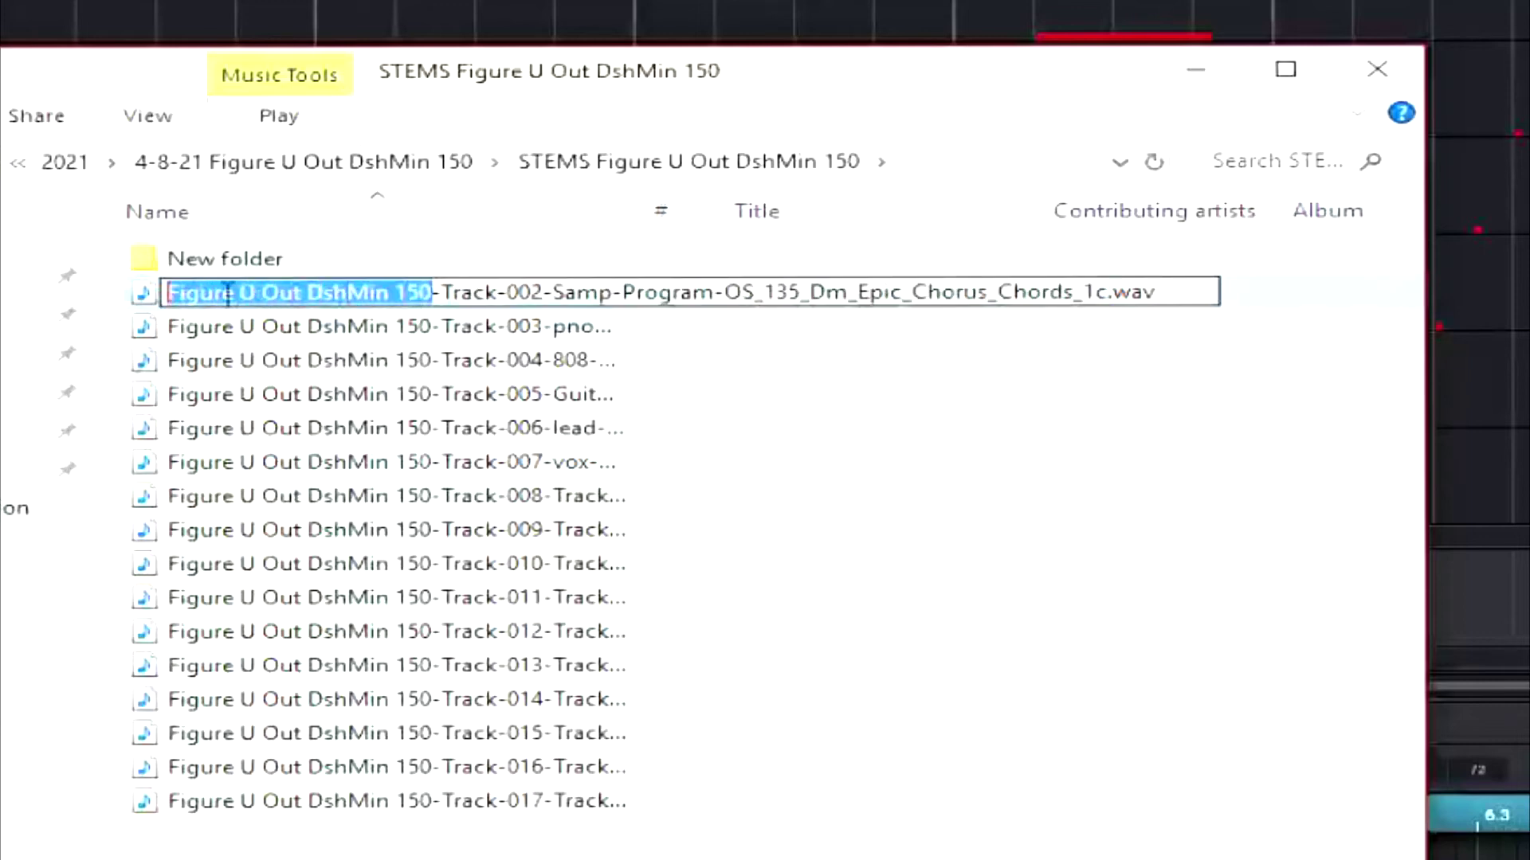
{"action": "right_click", "coordinate": [238, 295]}
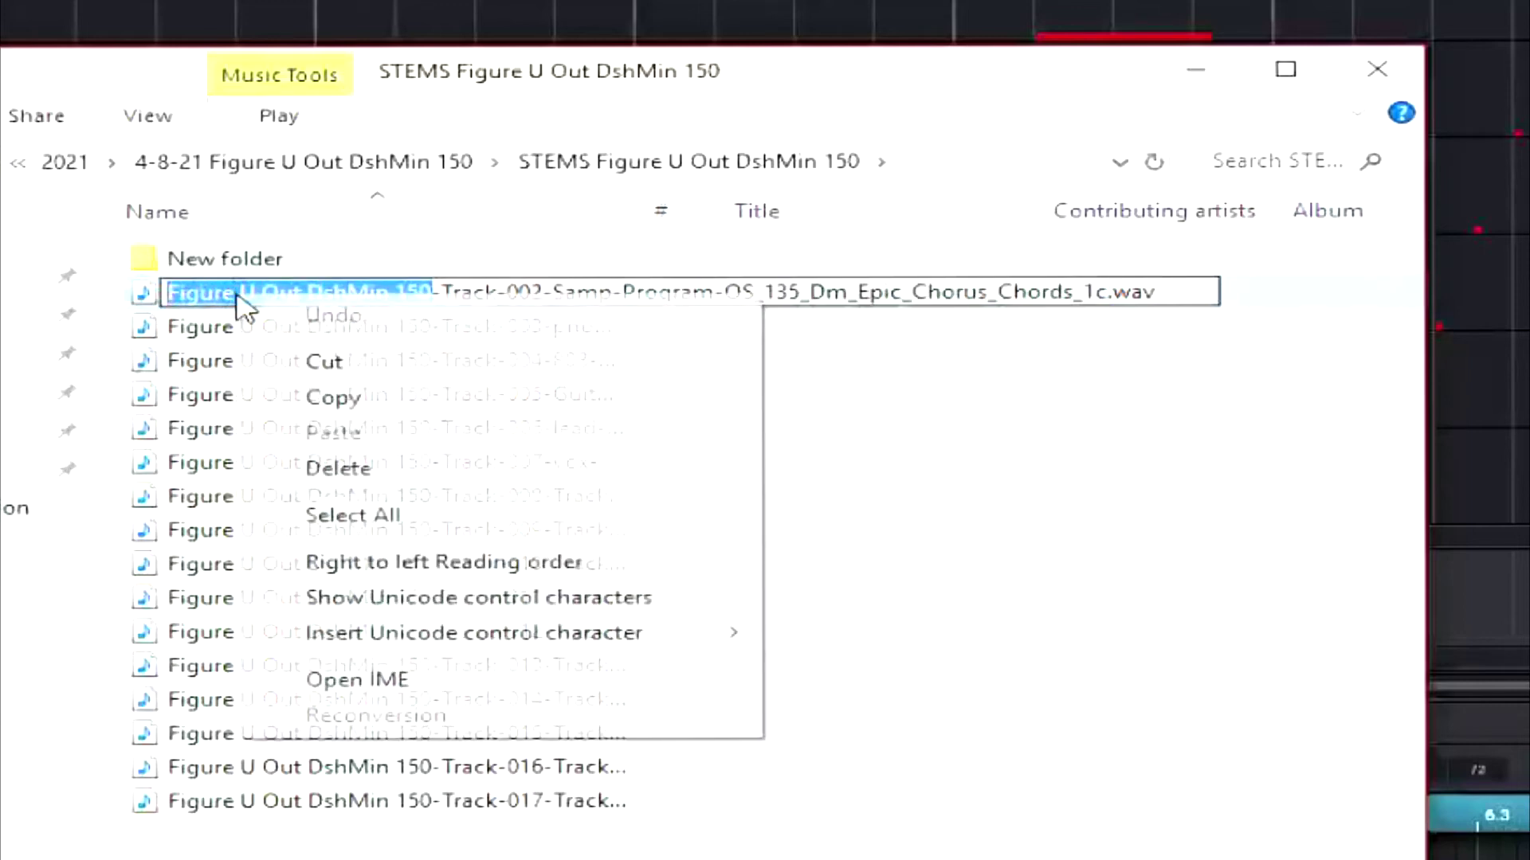
{"action": "left_click", "coordinate": [348, 399]}
- Rename the subfolder of renamed stems as "Figure U Out DshMin 150 project", reusing the copied title, and open it
{"action": "left_click", "coordinate": [231, 260]}
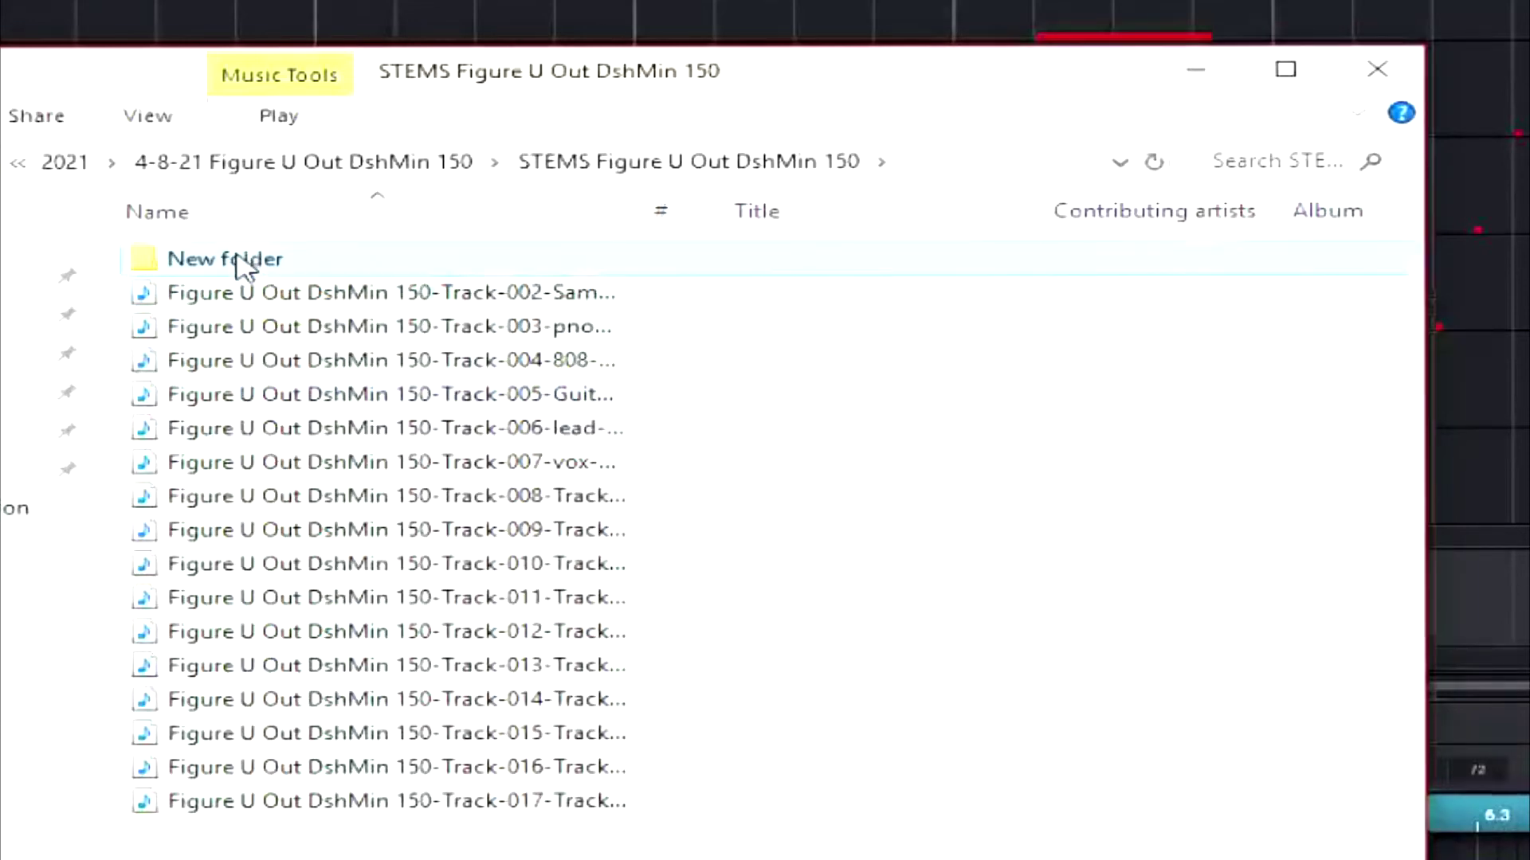
{"action": "left_click", "coordinate": [239, 261]}
{"action": "right_click", "coordinate": [239, 259]}
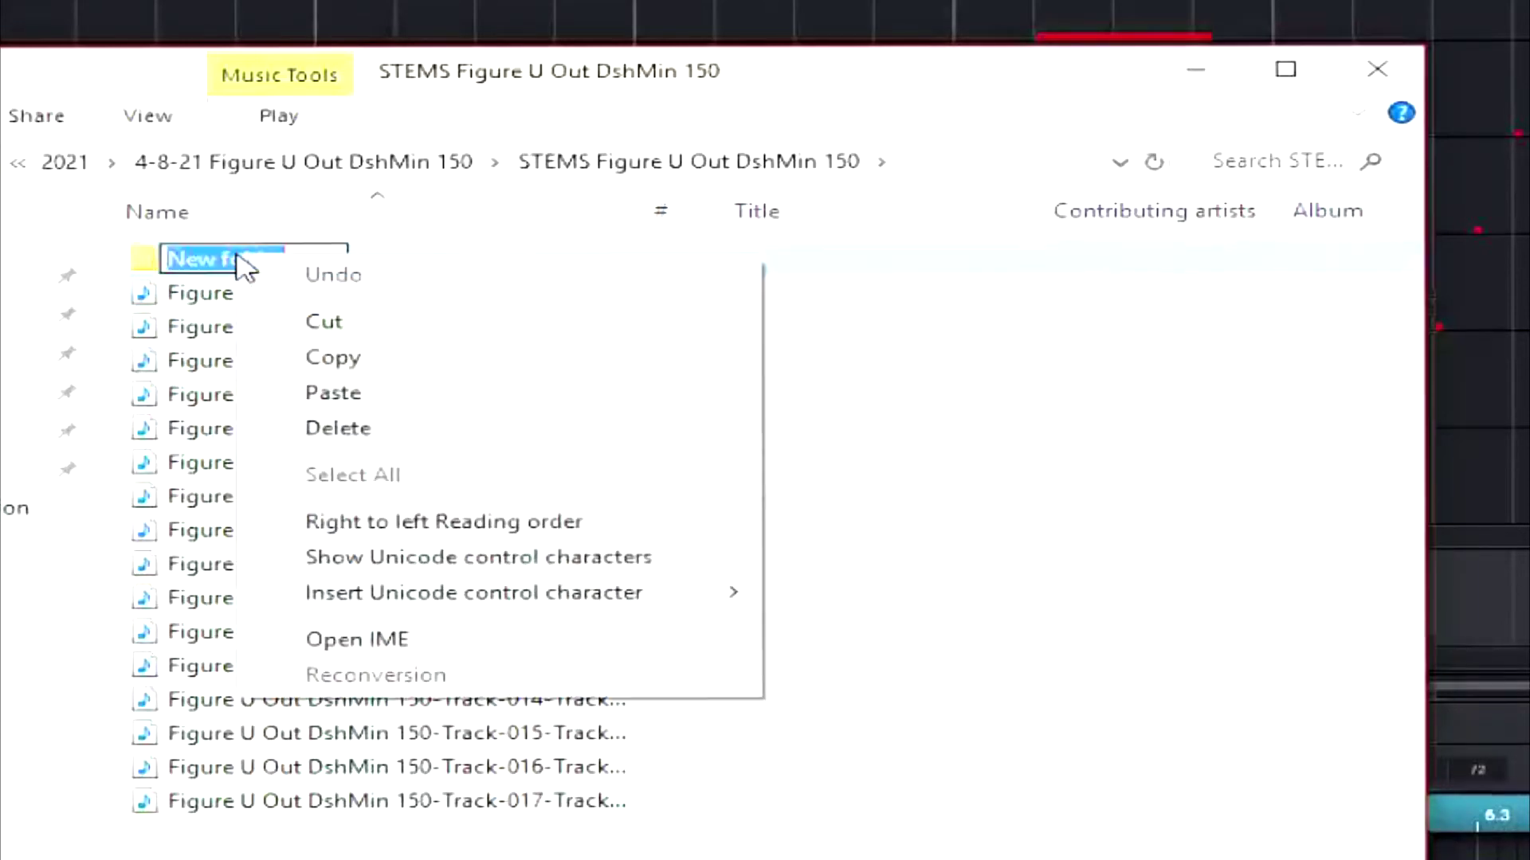
{"action": "left_click", "coordinate": [335, 393]}
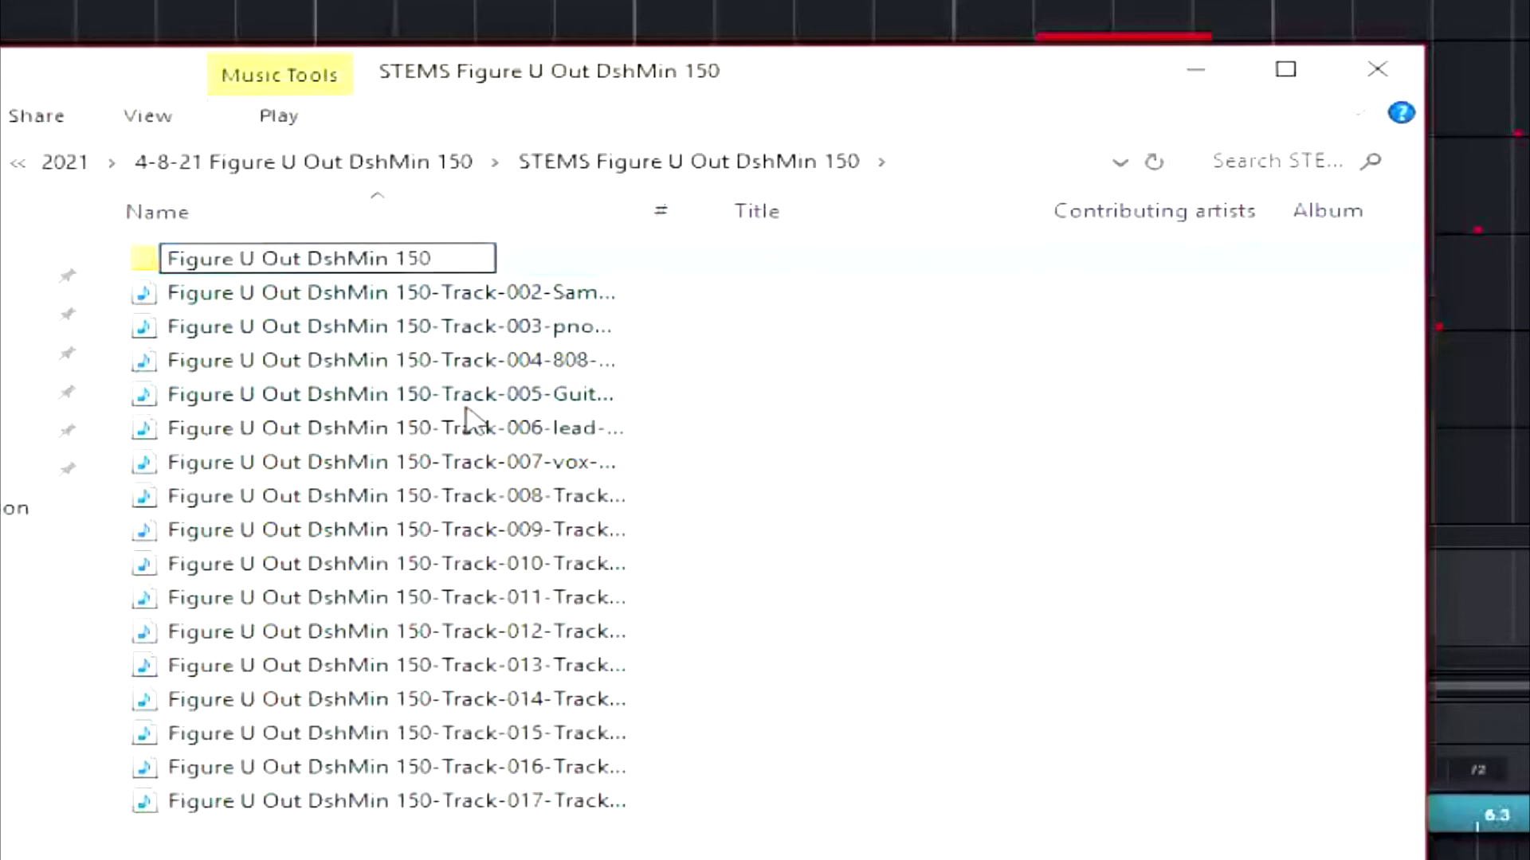
{"action": "type", "text": "prohec"}
{"action": "key", "text": "BackSpace"}
{"action": "key", "text": "BackSpace"}
{"action": "key", "text": "BackSpace"}
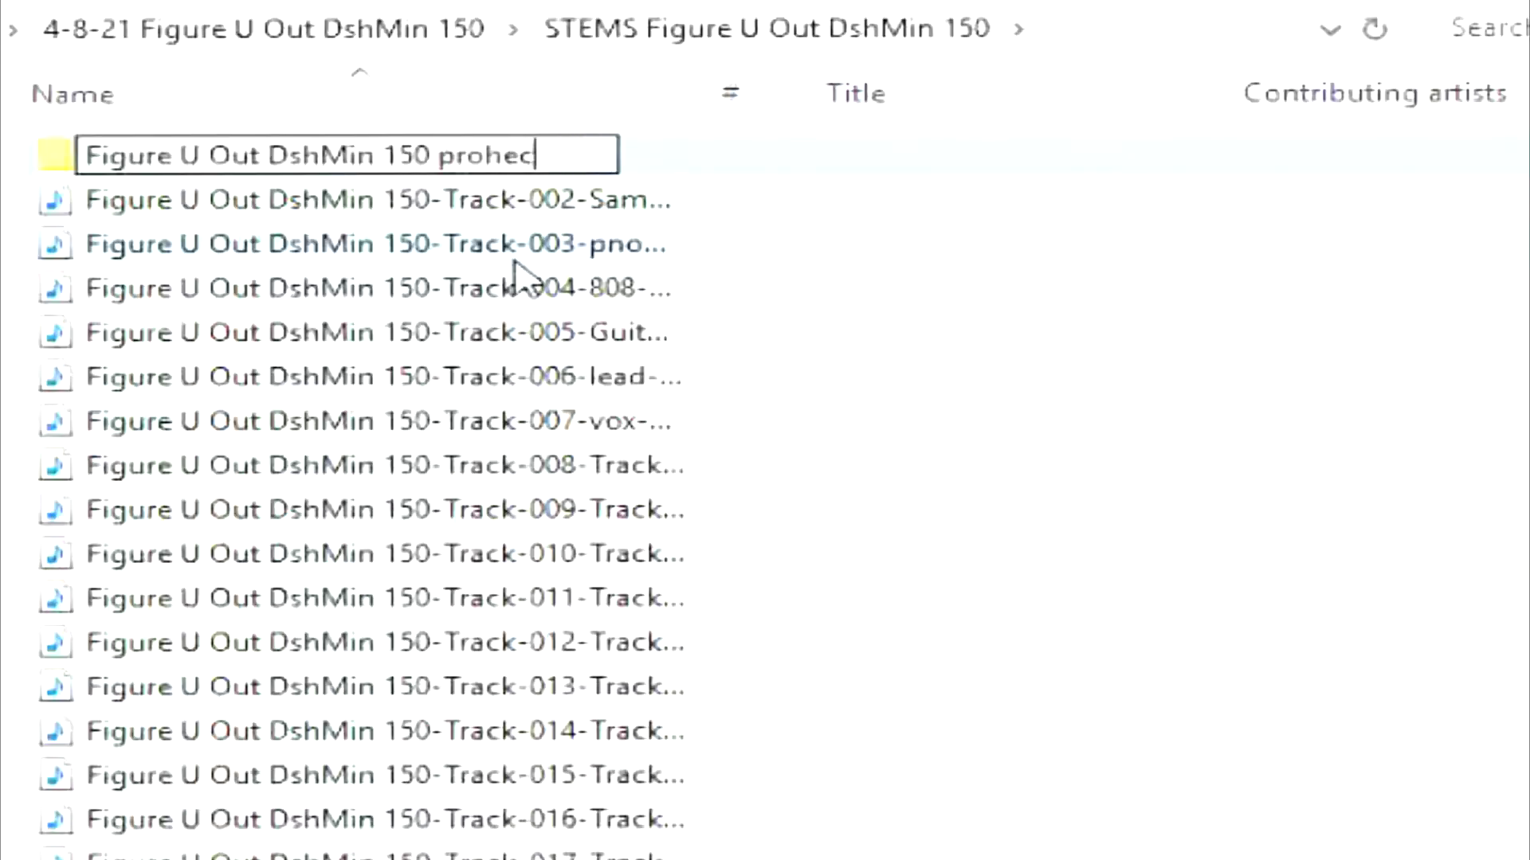
{"action": "type", "text": "ject"}
{"action": "key", "text": "ctrl+a"}
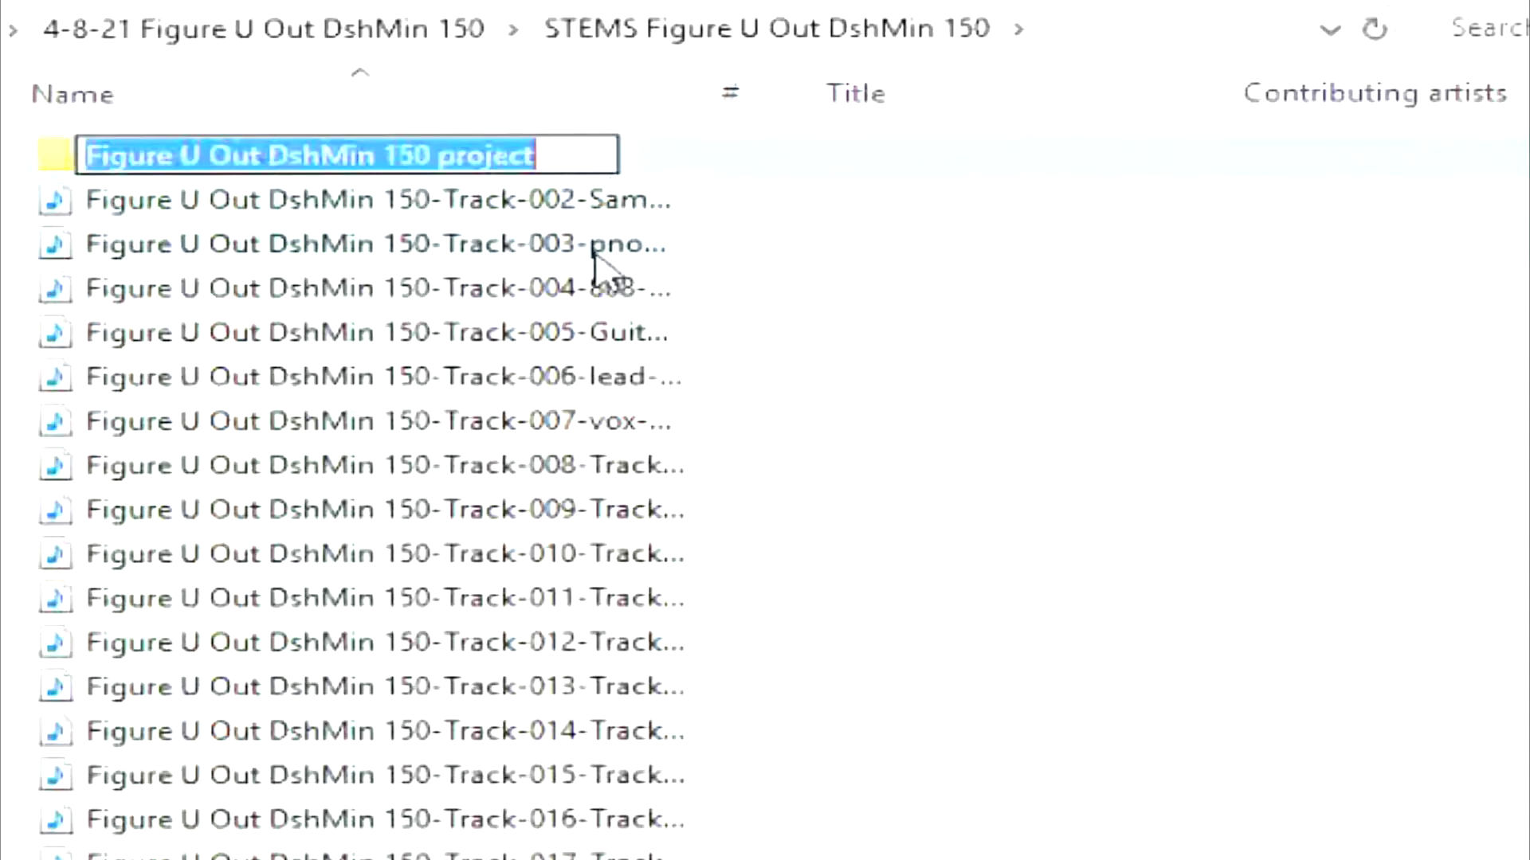
{"action": "key", "text": "Return"}
{"action": "double_click", "coordinate": [458, 156]}
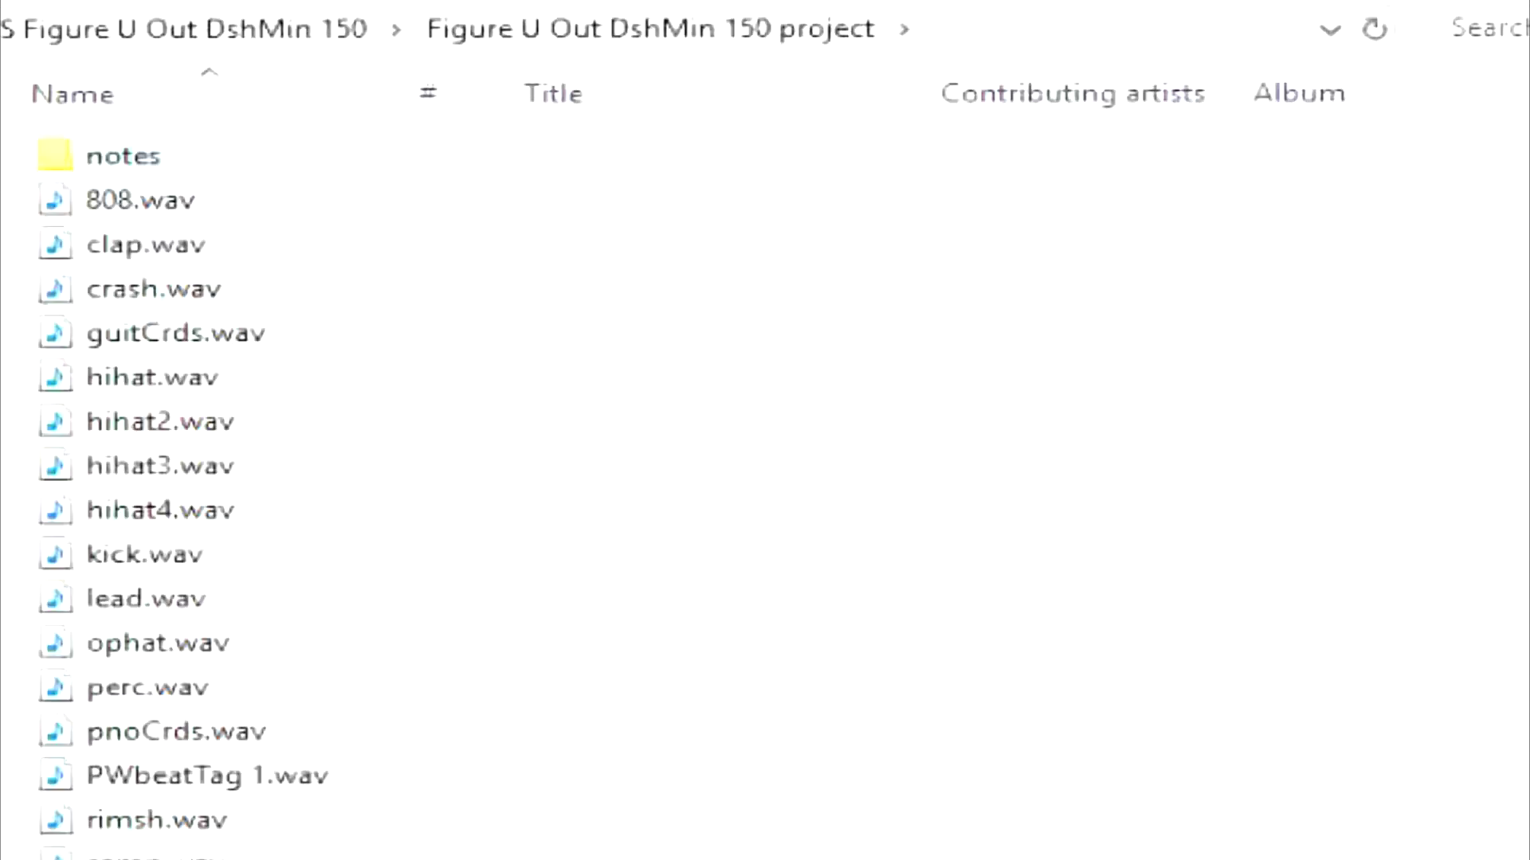
- Return to the parent STEMS folder and compress the "Figure U Out DshMin 150 project" folder into a zip archive of the same name
{"action": "key", "text": "alt+Left"}
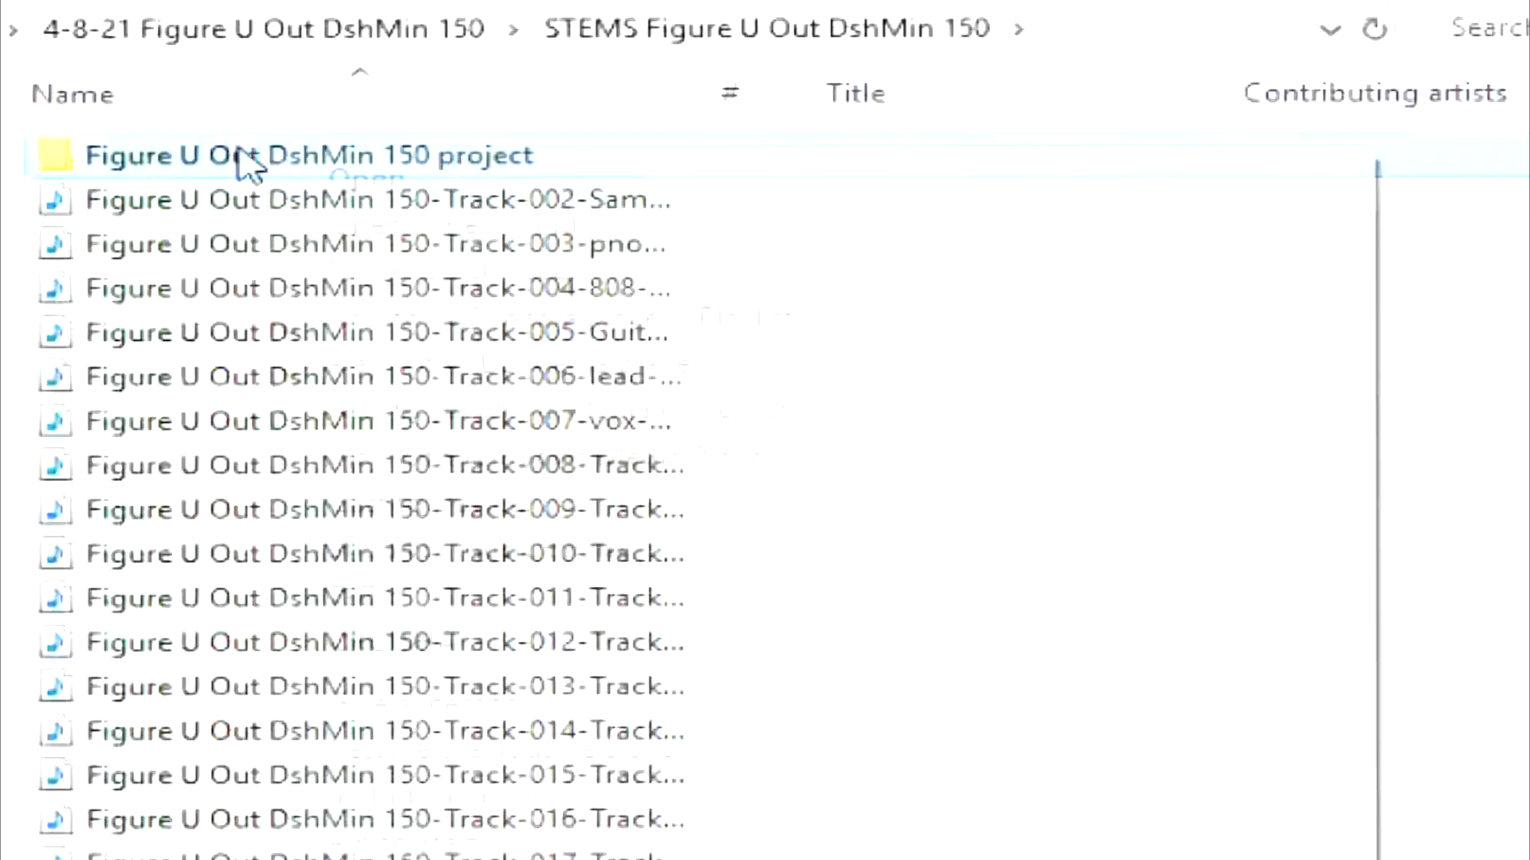
{"action": "right_click", "coordinate": [237, 153]}
{"action": "mouse_move", "coordinate": [770, 428]}
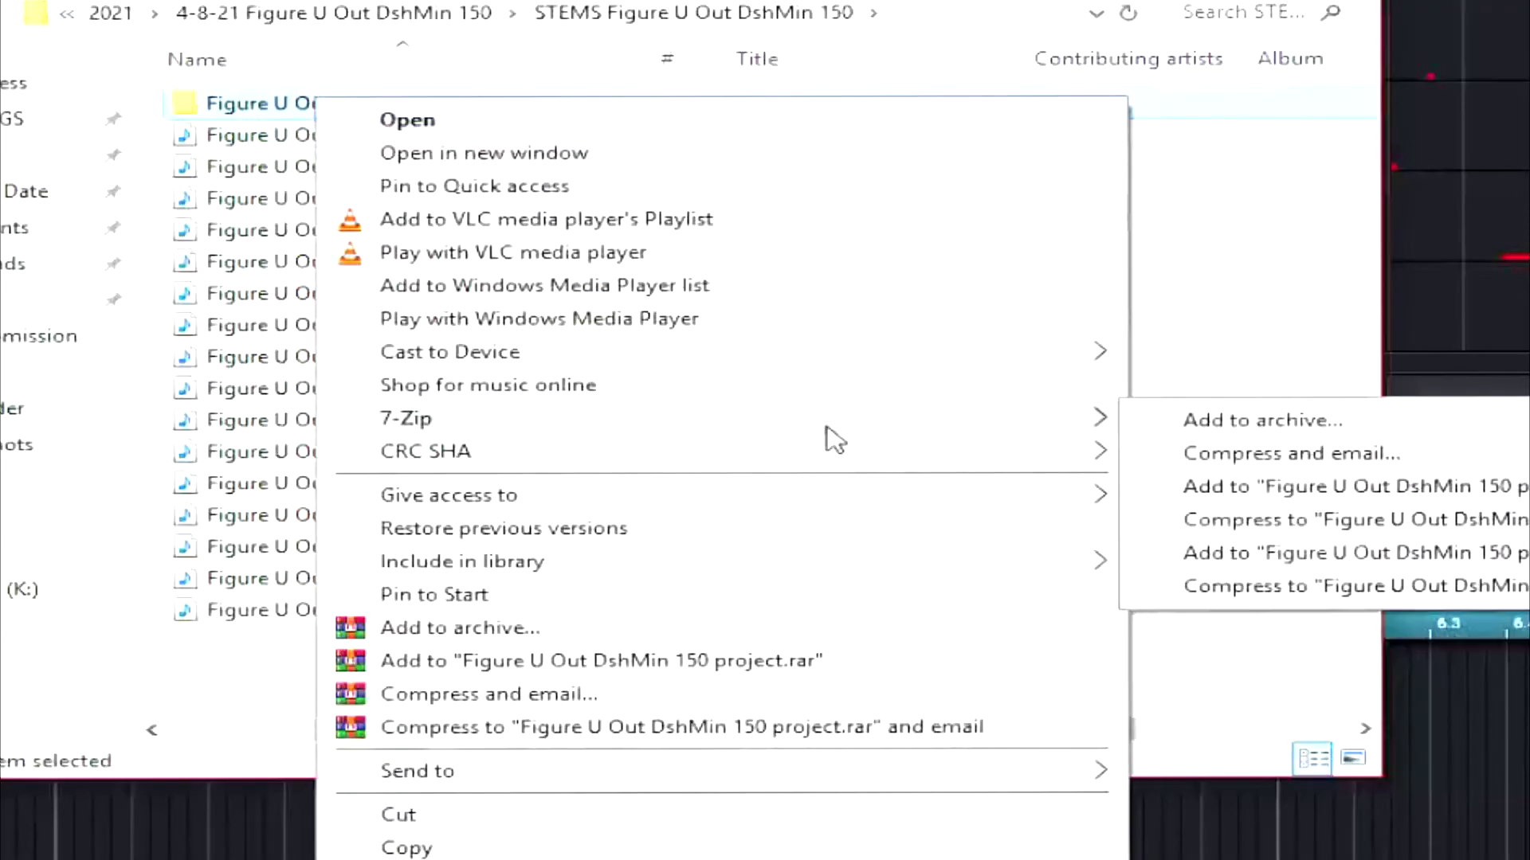
{"action": "left_click", "coordinate": [1348, 548]}
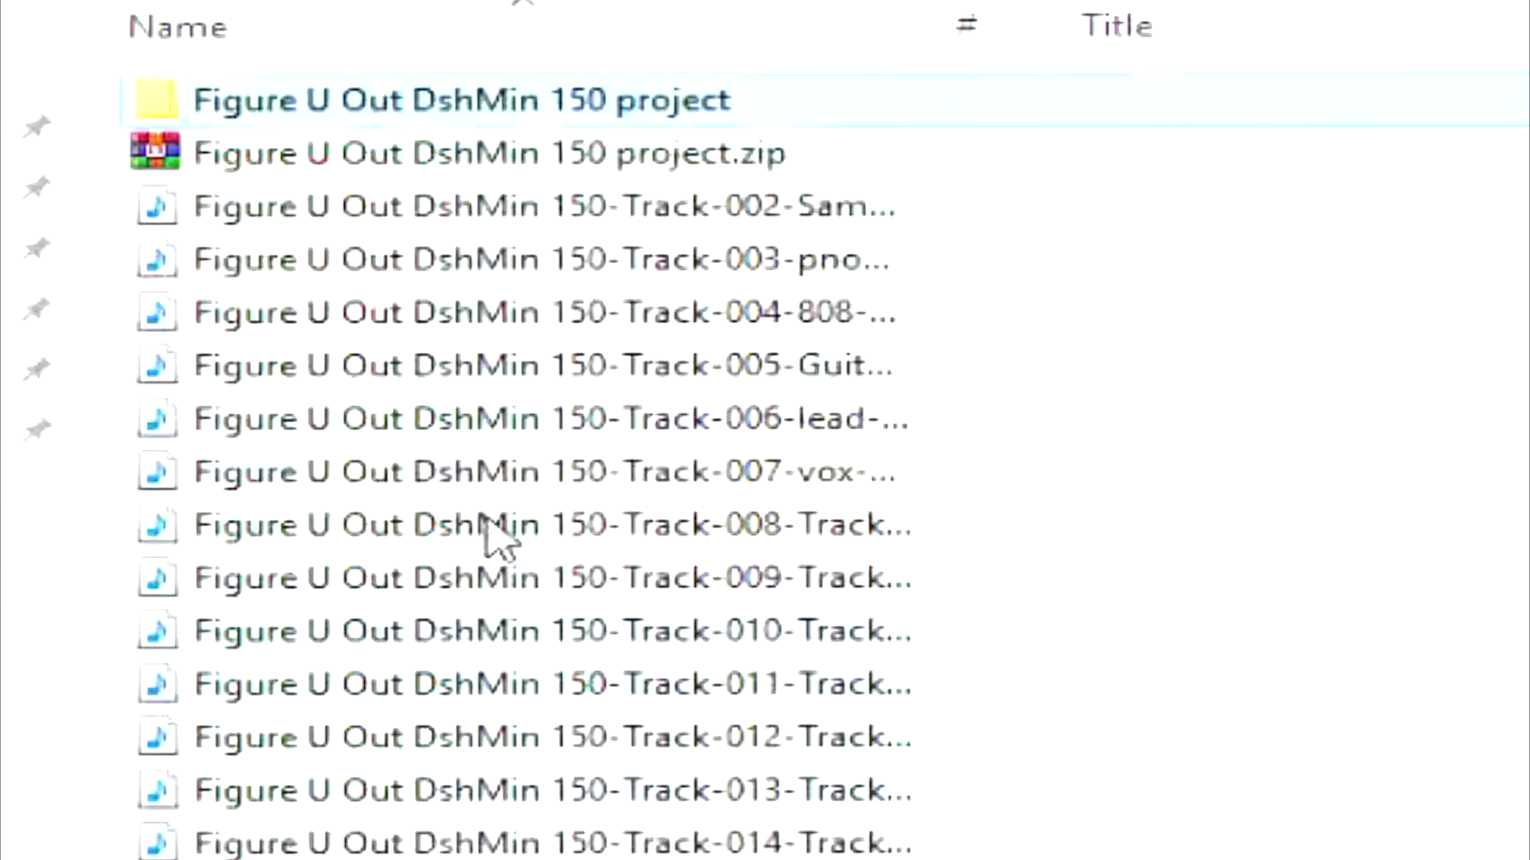
{"action": "left_click", "coordinate": [356, 141]}
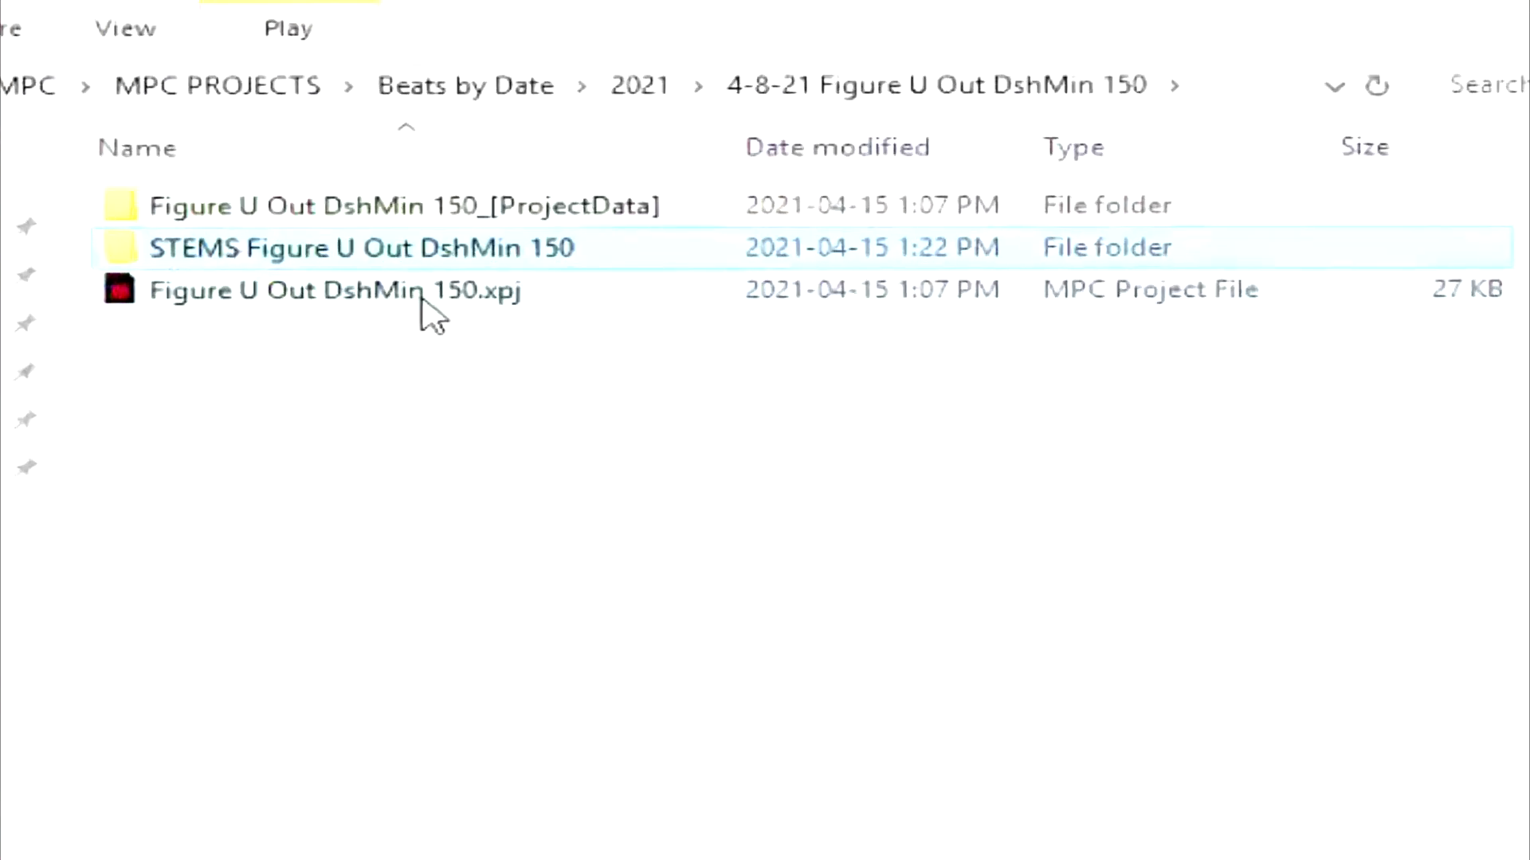
- Review the beat folder's project file, ProjectData and STEMS folders, including the original stems, project subfolder and zip archive inside STEMS
{"action": "left_click", "coordinate": [375, 303]}
{"action": "key", "text": "Up"}
{"action": "key", "text": "Up"}
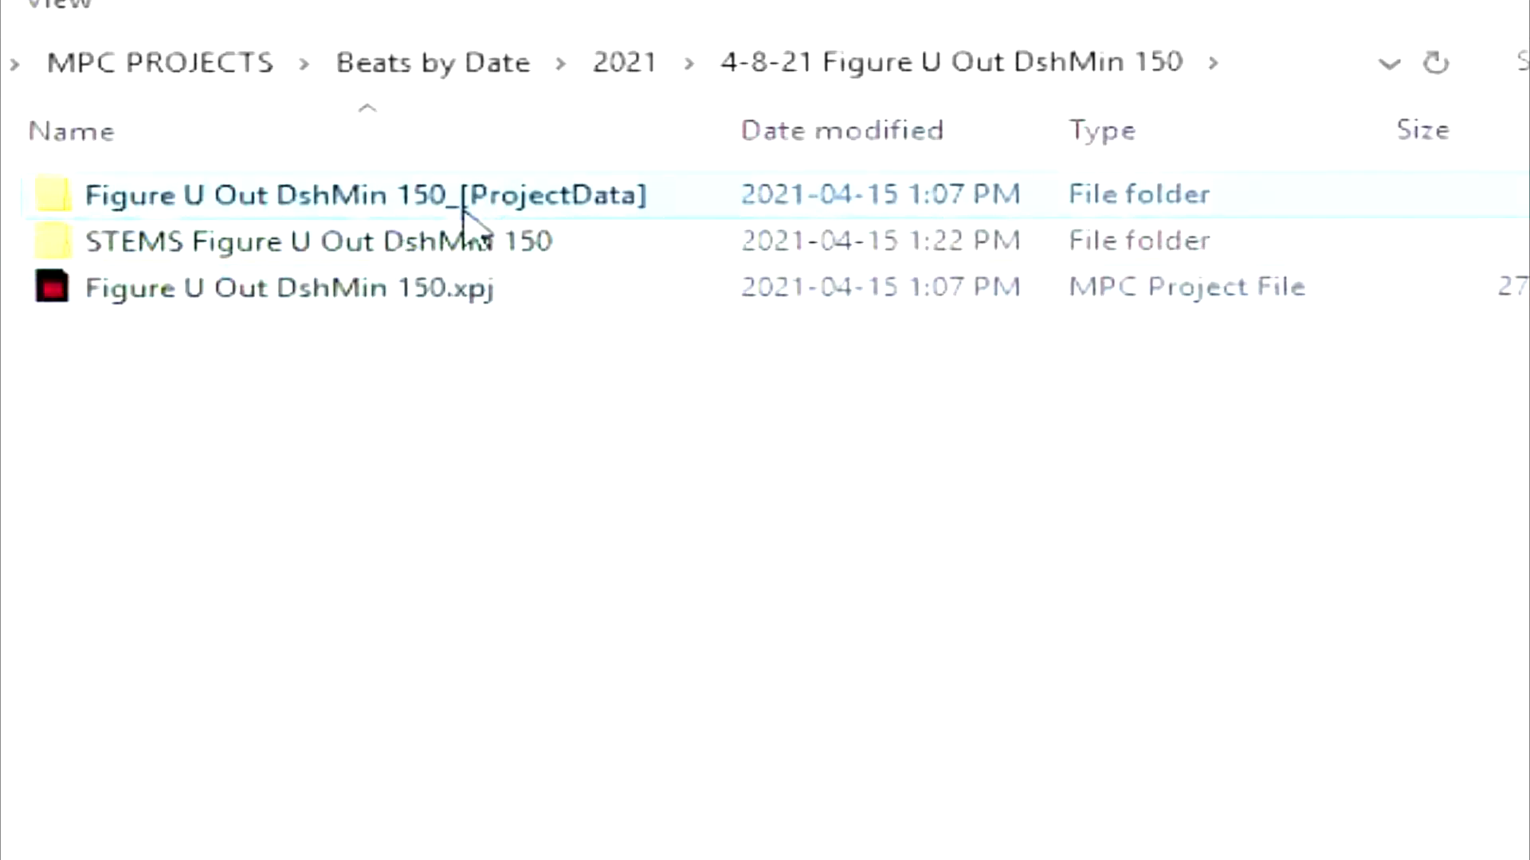
{"action": "double_click", "coordinate": [368, 255]}
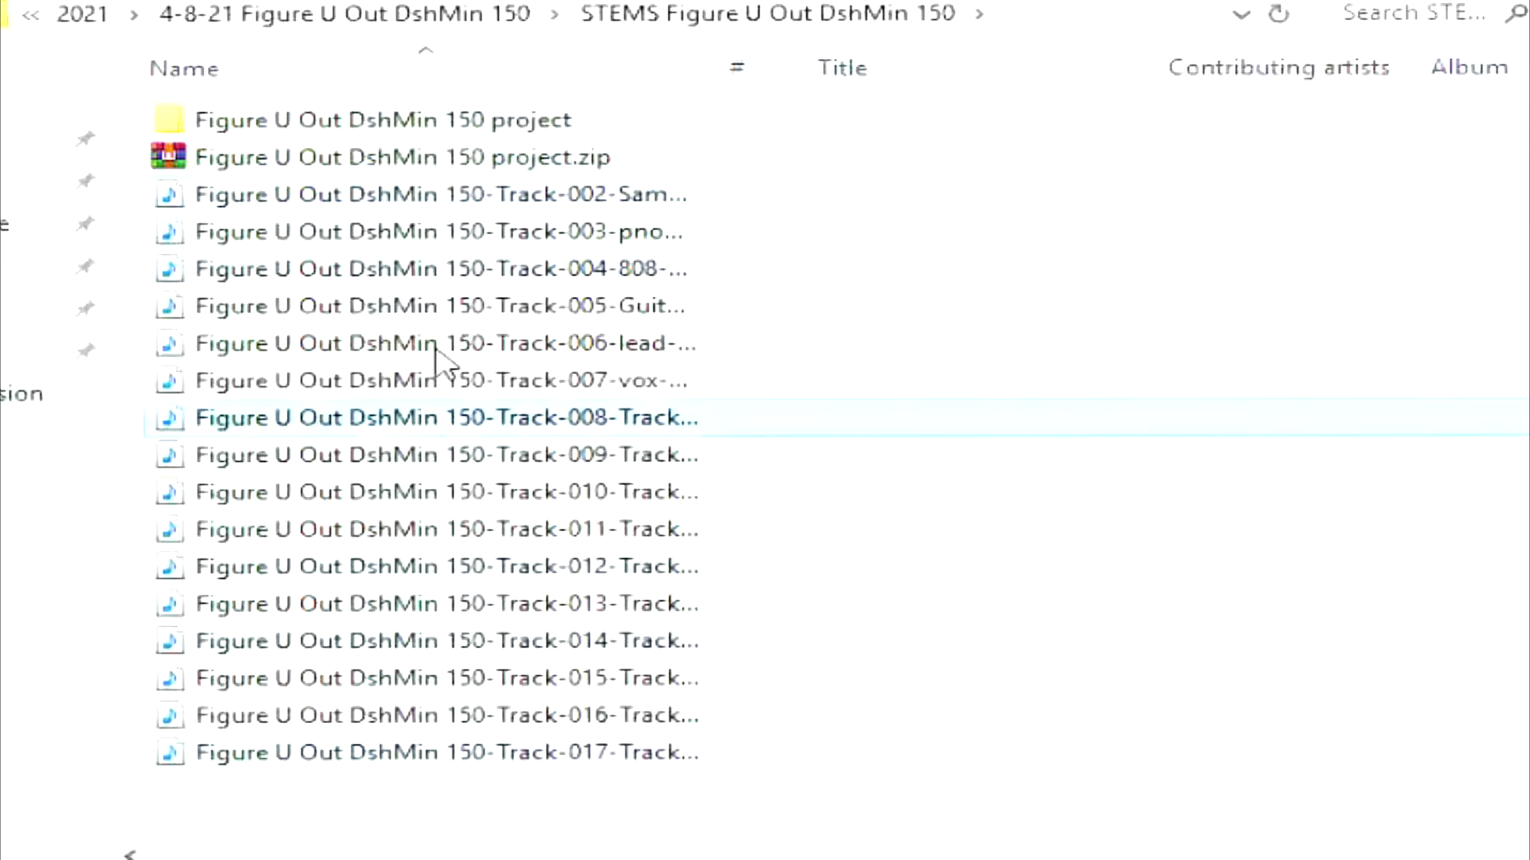
{"action": "left_click", "coordinate": [363, 201], "text": "shift"}
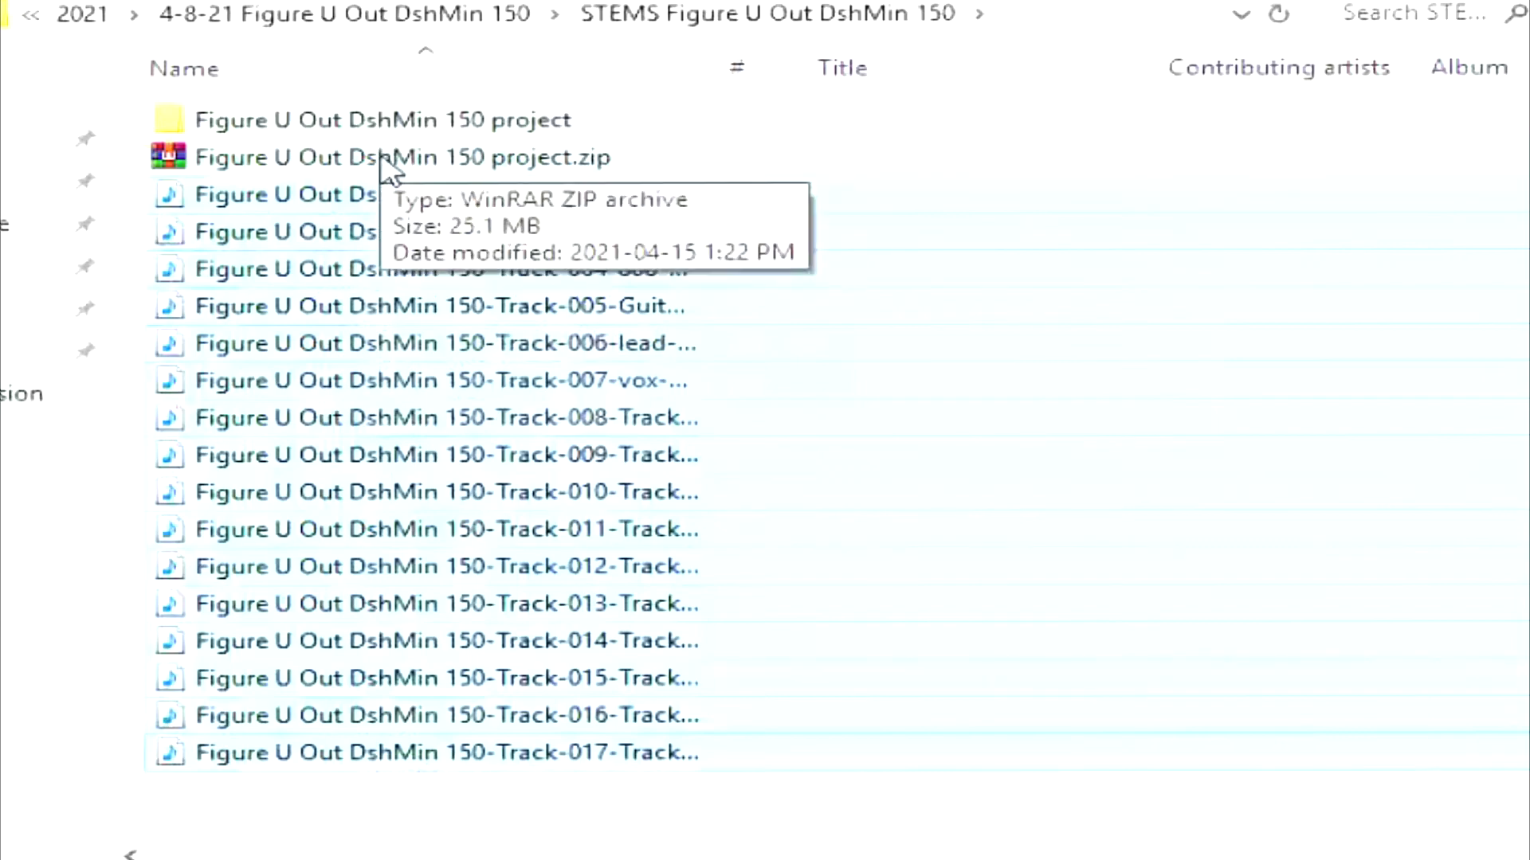
{"action": "double_click", "coordinate": [350, 120]}
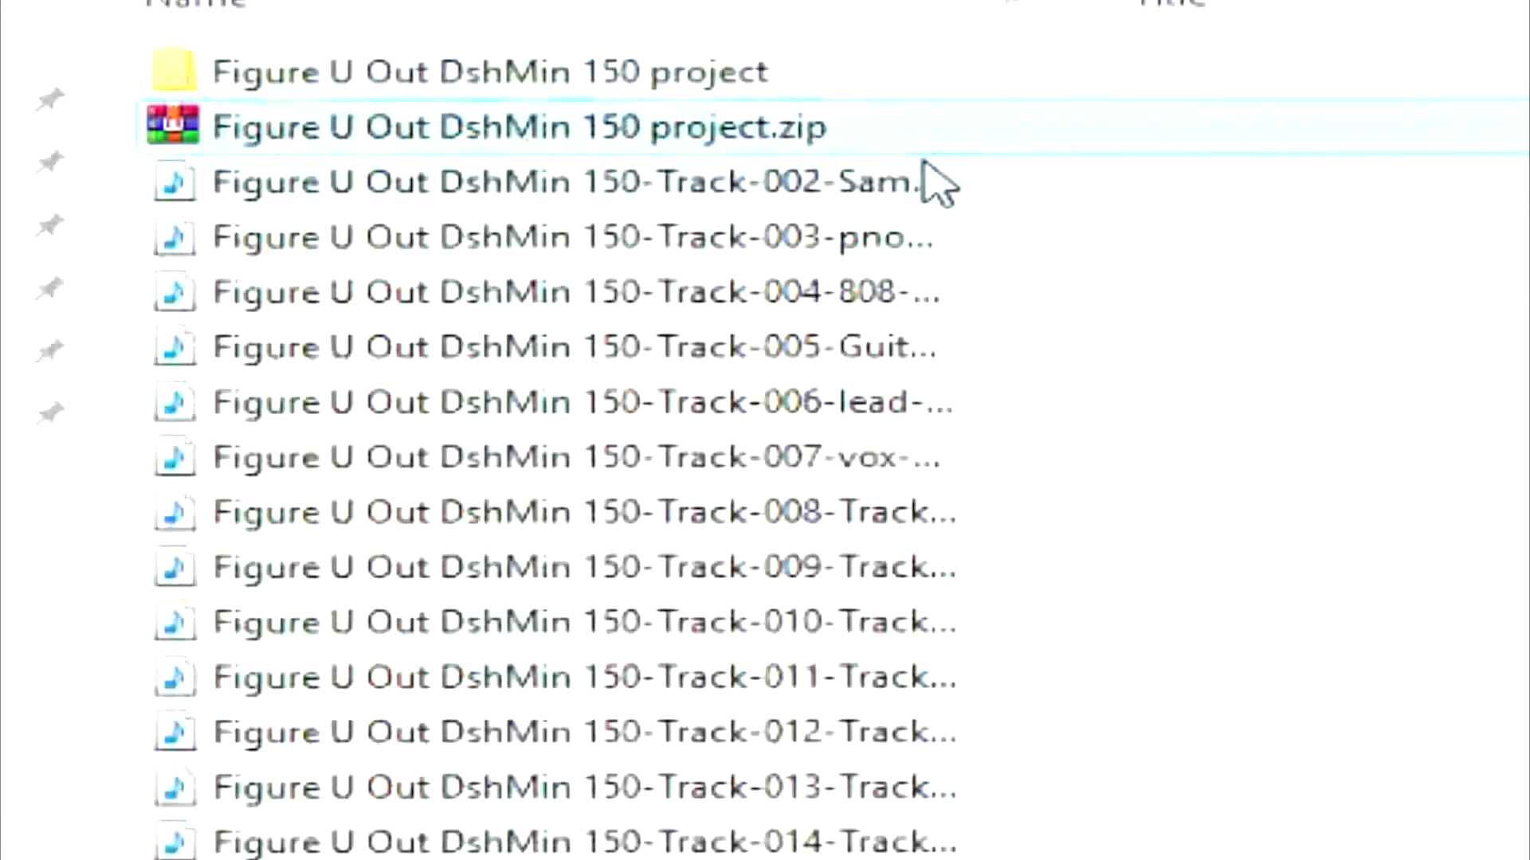
{"action": "mouse_move", "coordinate": [933, 181]}
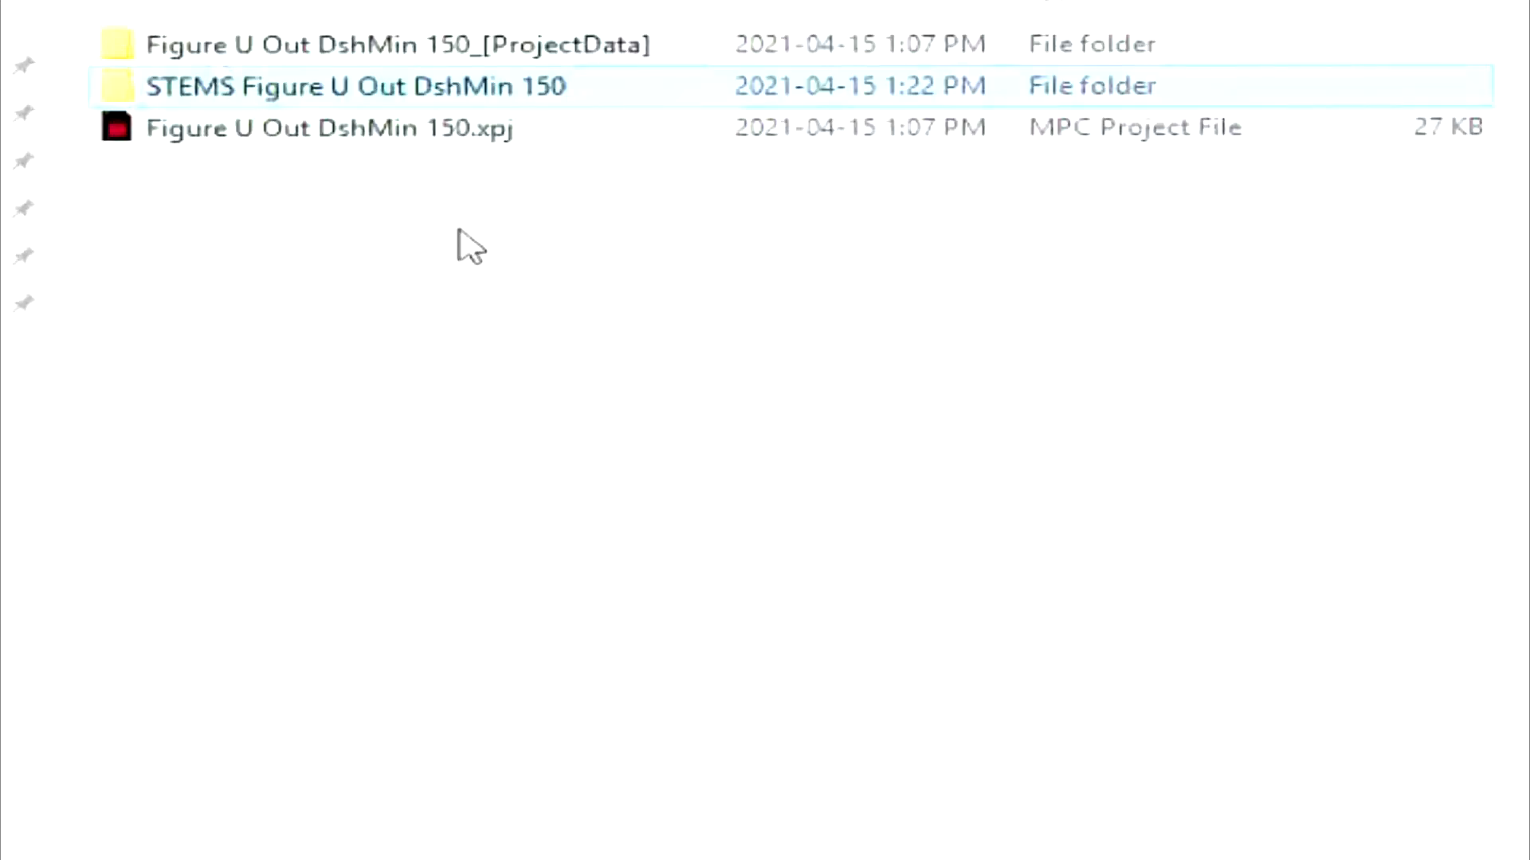
{"action": "left_click_drag", "start_coordinate": [478, 235], "coordinate": [174, 95]}
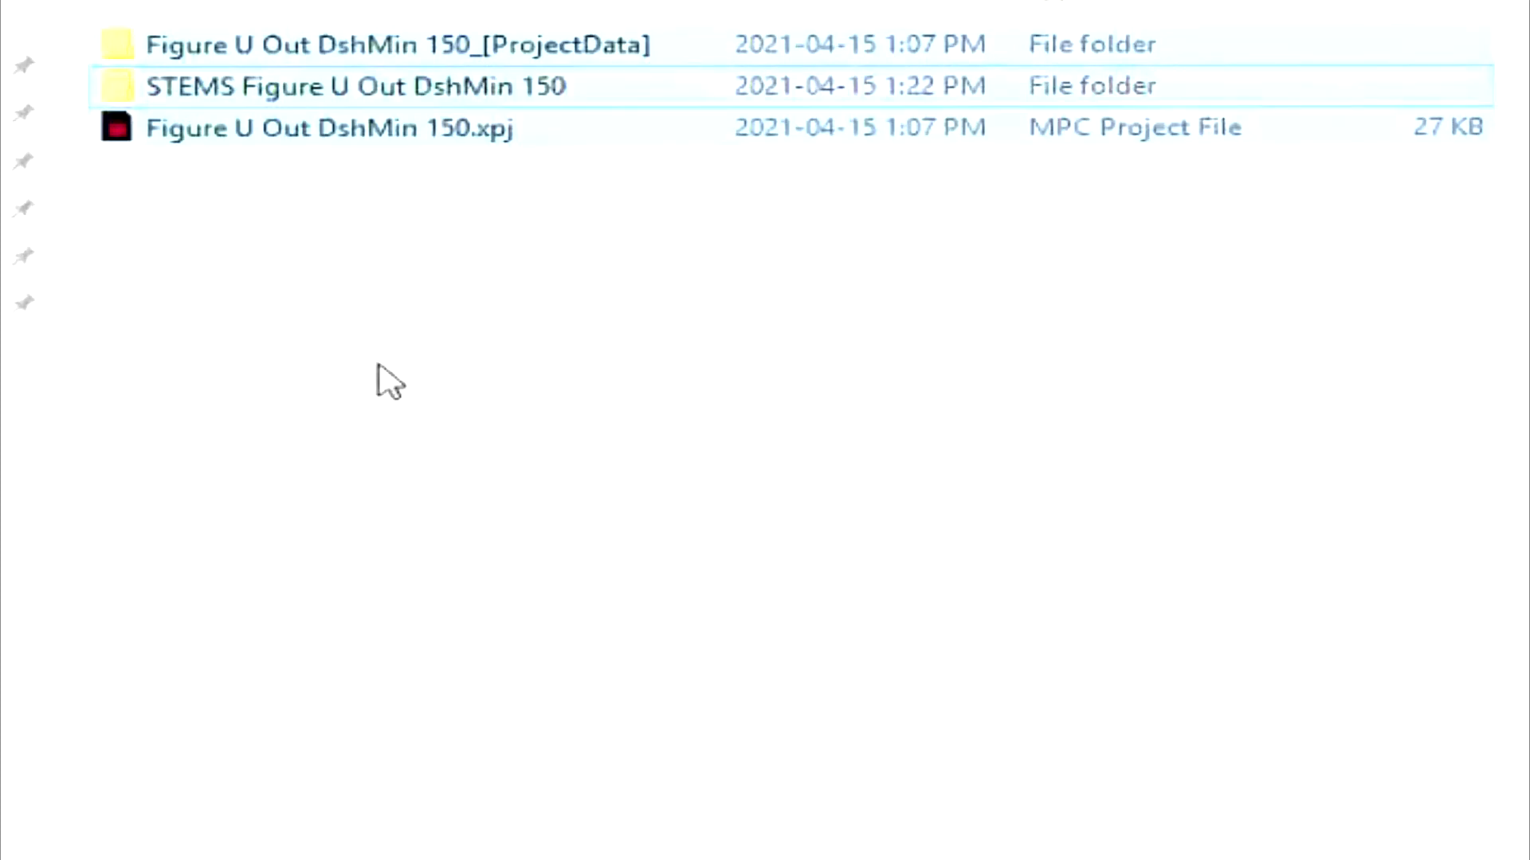
{"action": "left_click_drag", "start_coordinate": [478, 212], "coordinate": [307, 58]}
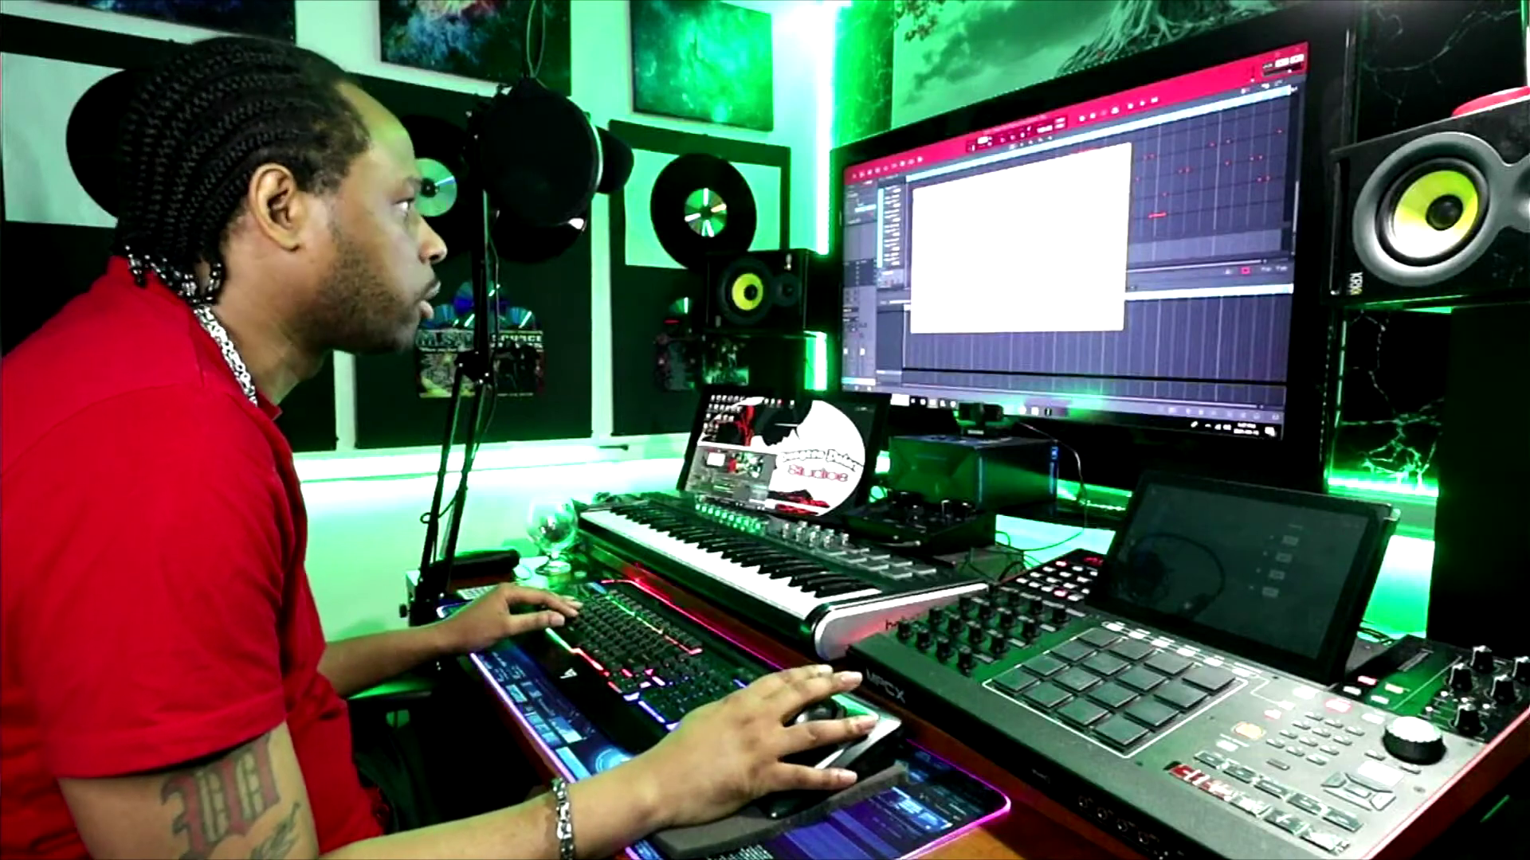